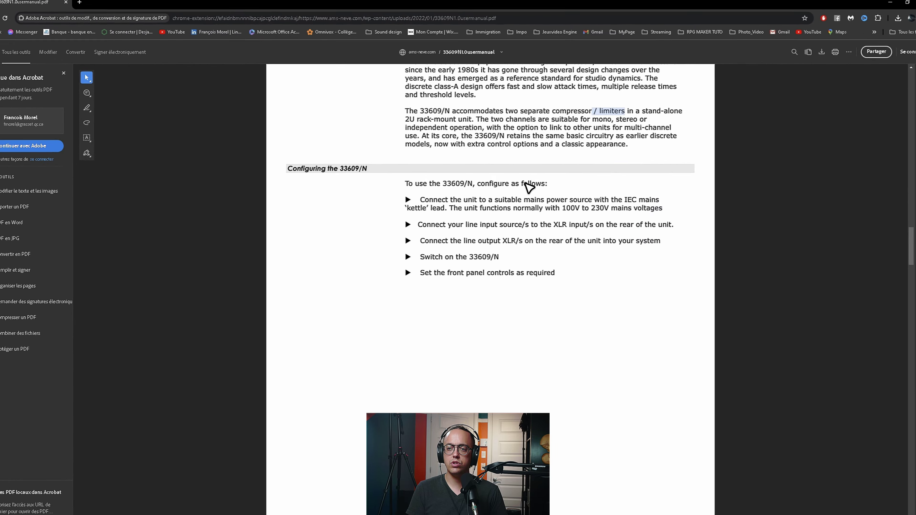
# Examine the front panel description in the 33609/N manual, focusing on the limiter's fast and slow attack times
pyautogui.scroll(-10, 591, 264)
pyautogui.scroll(-3, 591, 263)
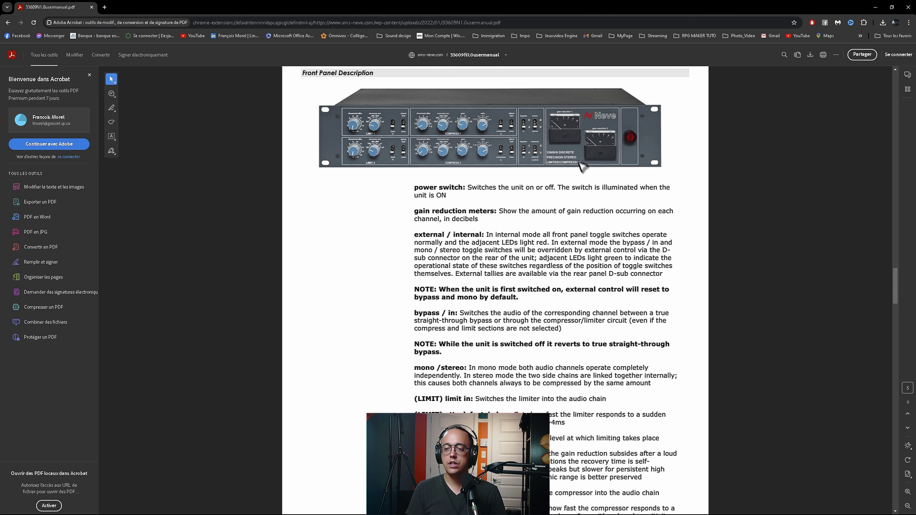
pyautogui.scroll(-4, 581, 166)
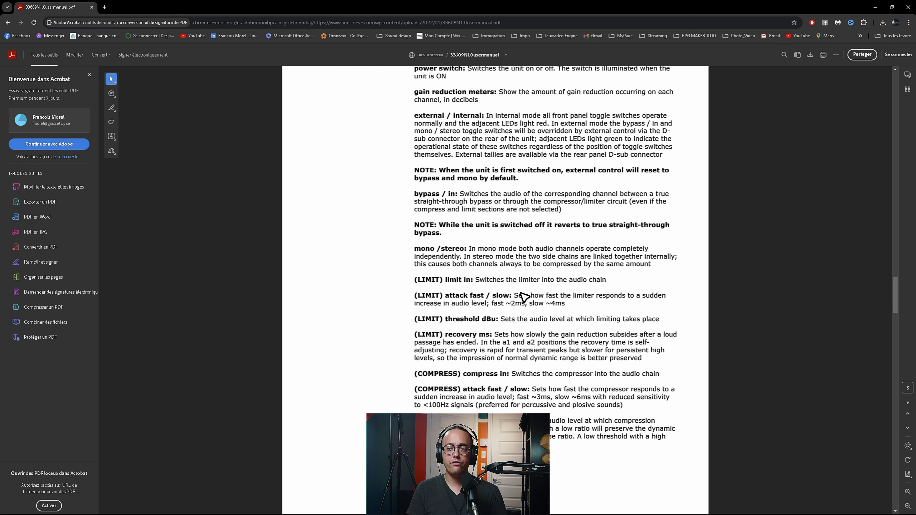
pyautogui.doubleClick(521, 304)
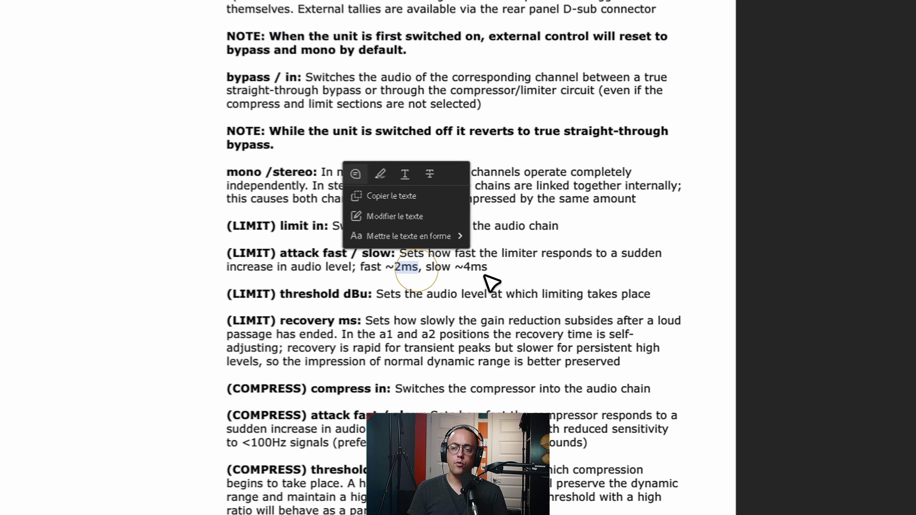
pyautogui.click(573, 303)
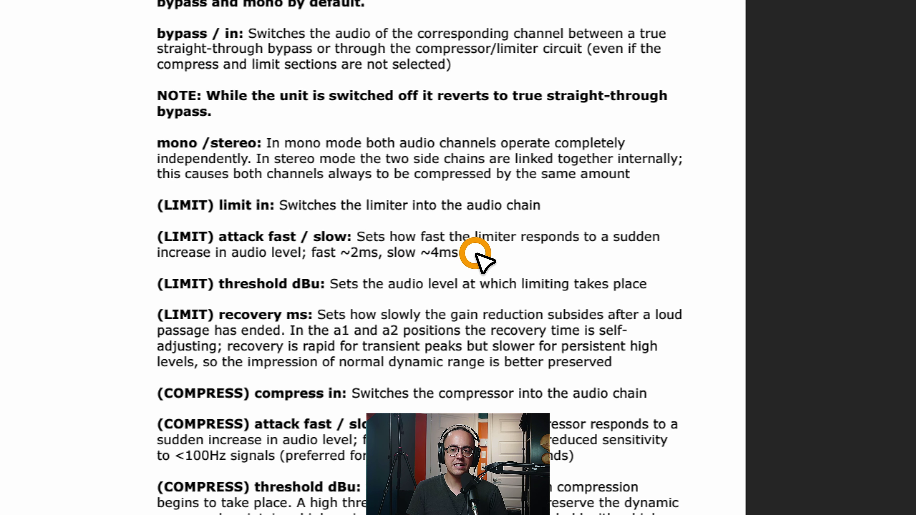
pyautogui.doubleClick(476, 254)
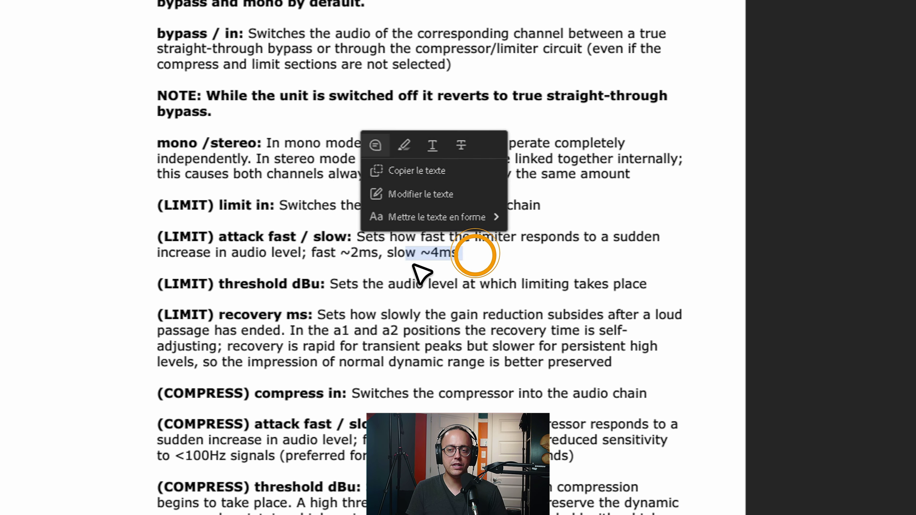
pyautogui.click(506, 265)
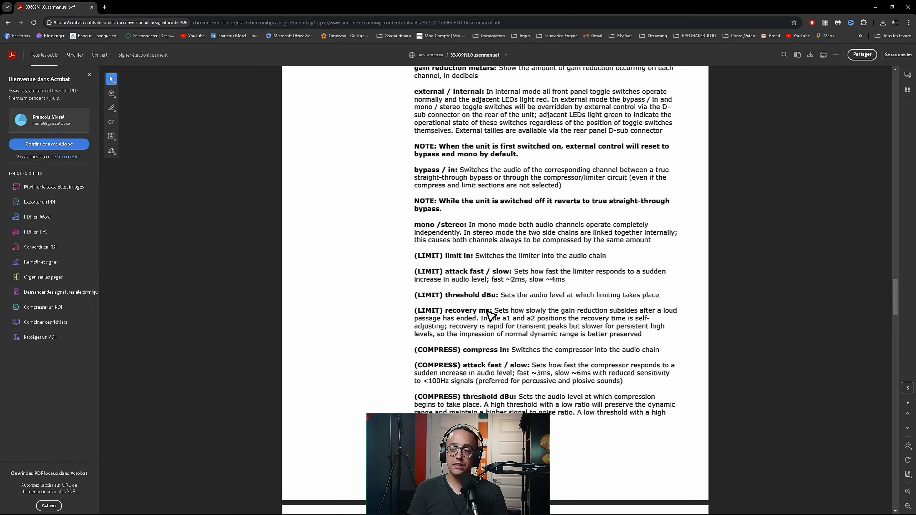
# Examine the manual's limiter recovery description, including how the a1 and a2 positions behave
pyautogui.moveTo(488, 311); pyautogui.dragTo(446, 312)
pyautogui.moveTo(500, 294)
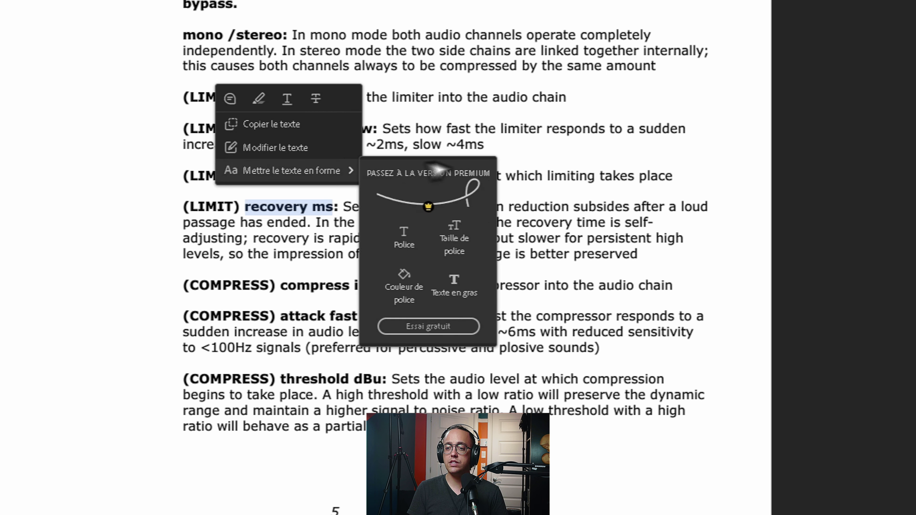
pyautogui.click(552, 209)
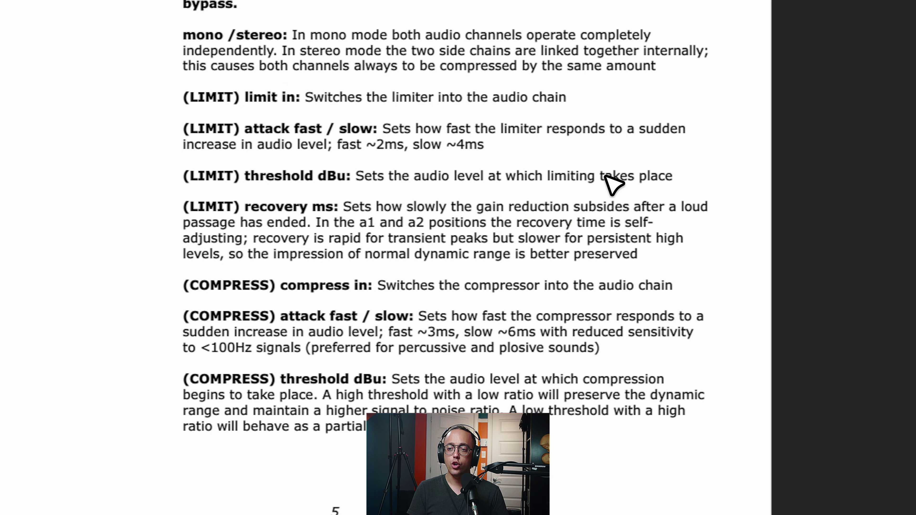
pyautogui.moveTo(352, 224); pyautogui.dragTo(424, 222)
pyautogui.click(415, 220)
pyautogui.click(556, 215)
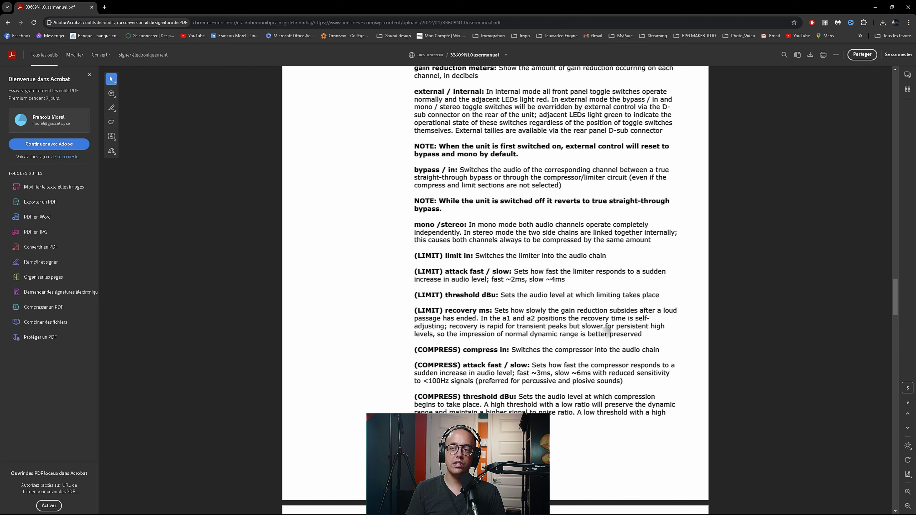
# Examine the manual's compressor attack, threshold, recovery, gain and ratio descriptions and its Specifications page
pyautogui.scroll(-1, 525, 339)
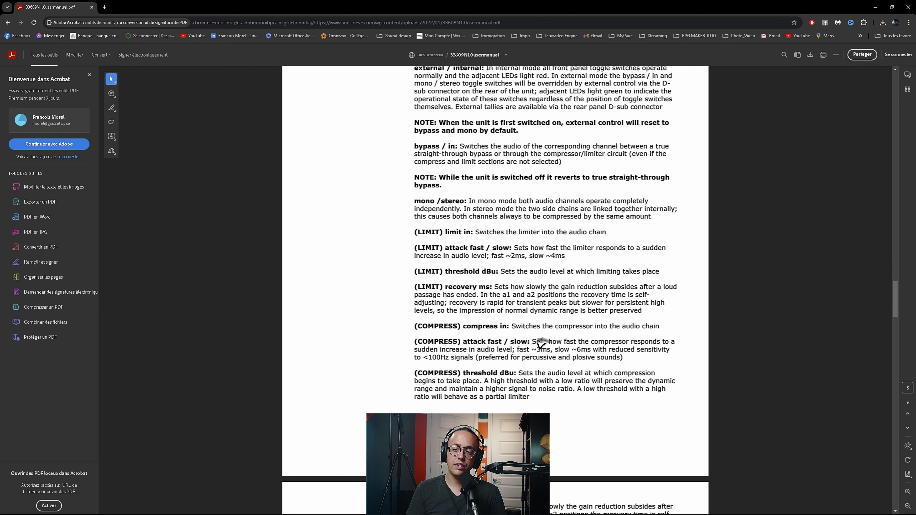
pyautogui.moveTo(573, 349); pyautogui.dragTo(600, 350)
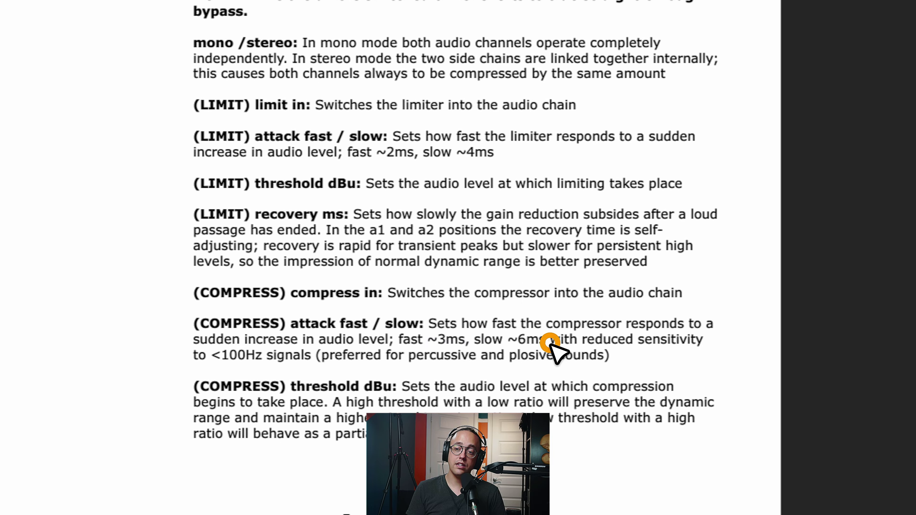
pyautogui.click(636, 341)
pyautogui.scroll(-6, 638, 339)
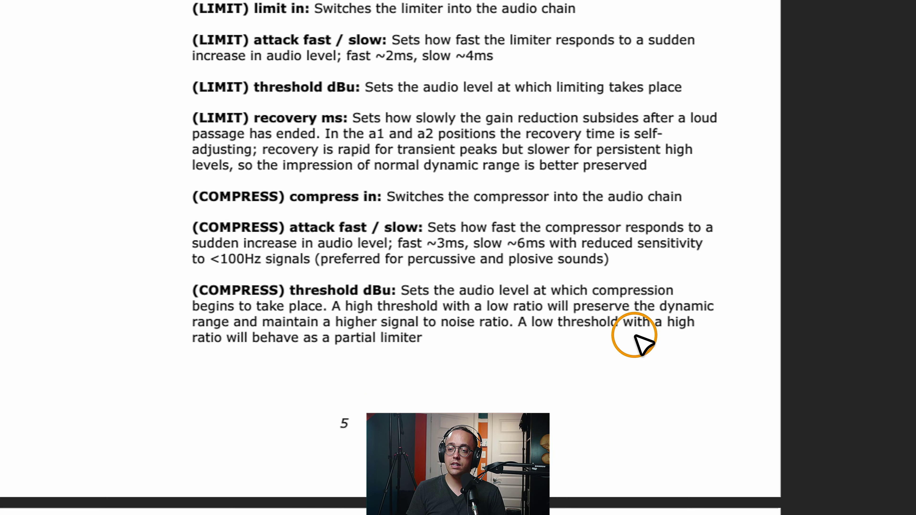
pyautogui.scroll(2, 392, 262)
pyautogui.scroll(-4, 495, 332)
pyautogui.scroll(2, 575, 323)
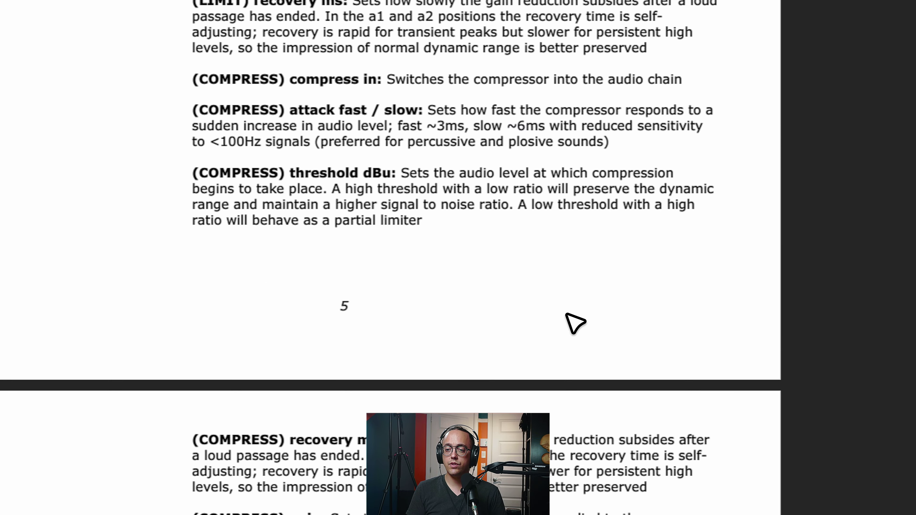
pyautogui.scroll(-2, 529, 368)
pyautogui.scroll(-10, 530, 368)
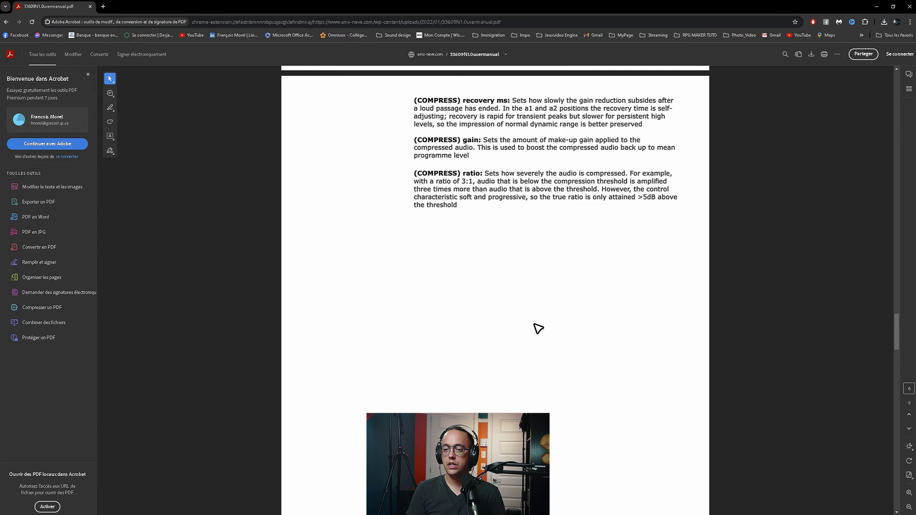
pyautogui.scroll(-20, 540, 325)
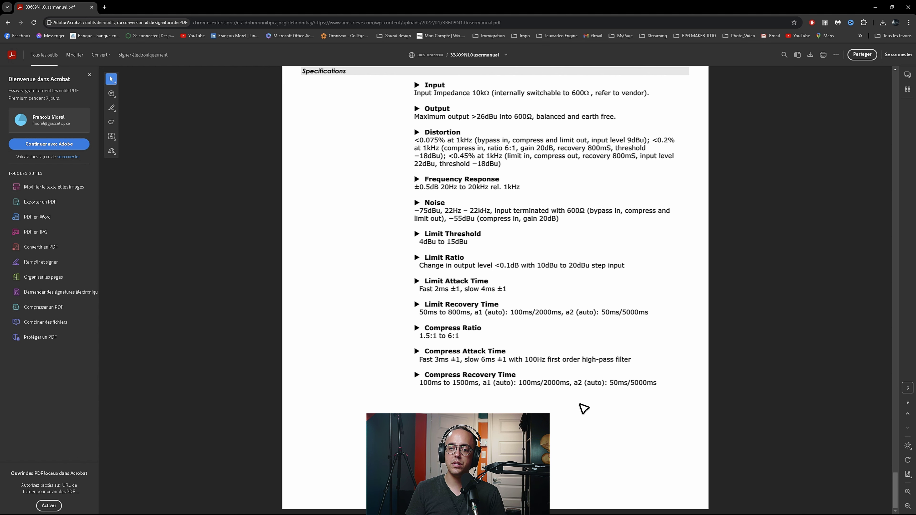
pyautogui.scroll(5, 619, 360)
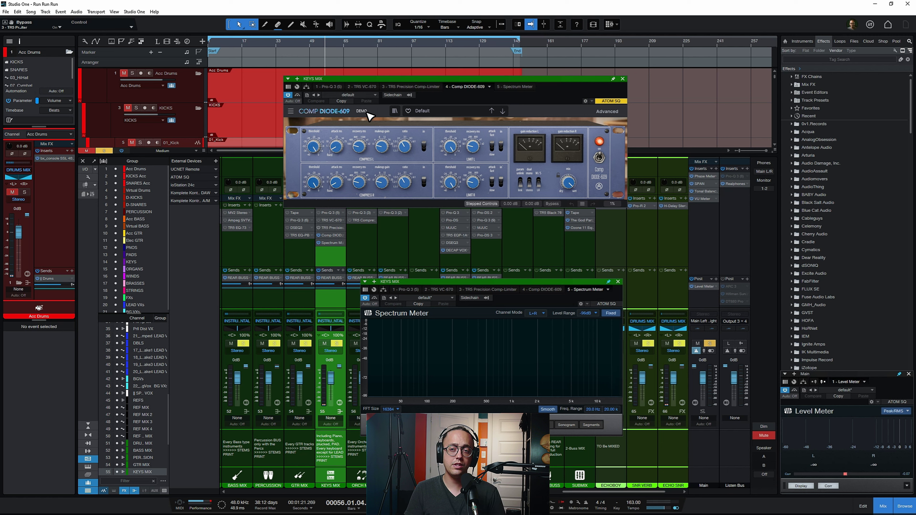
# In Studio One, switch off the compressor section of the Comp DIODE-609 on KEYS MIX and audition the playback
pyautogui.moveTo(547, 79); pyautogui.dragTo(568, 83)
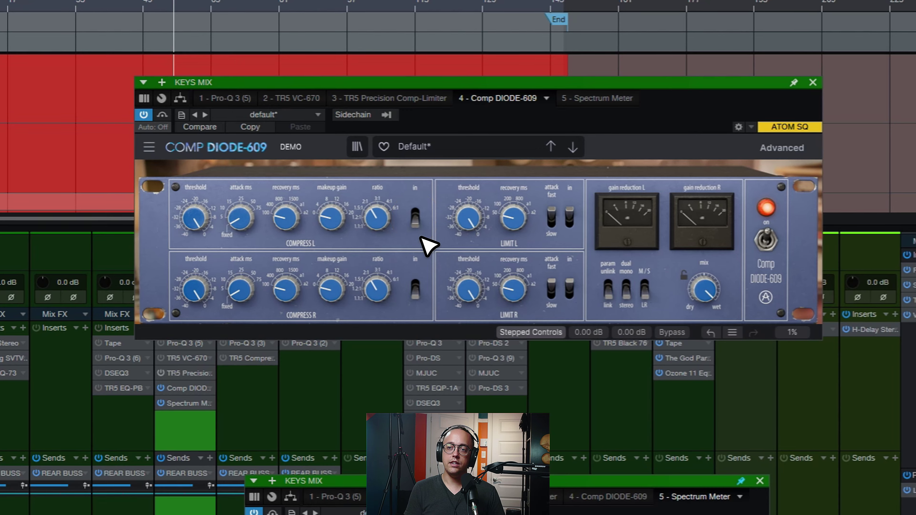
pyautogui.click(446, 149)
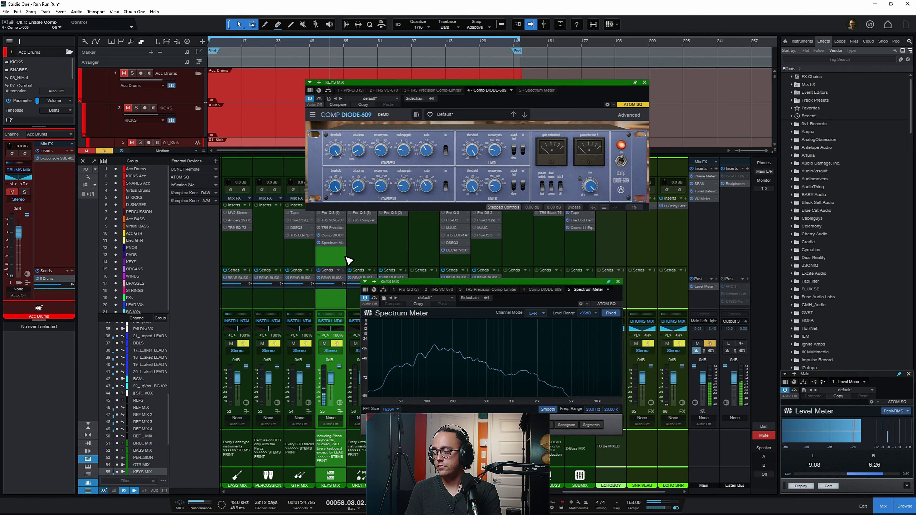
pyautogui.press('space')
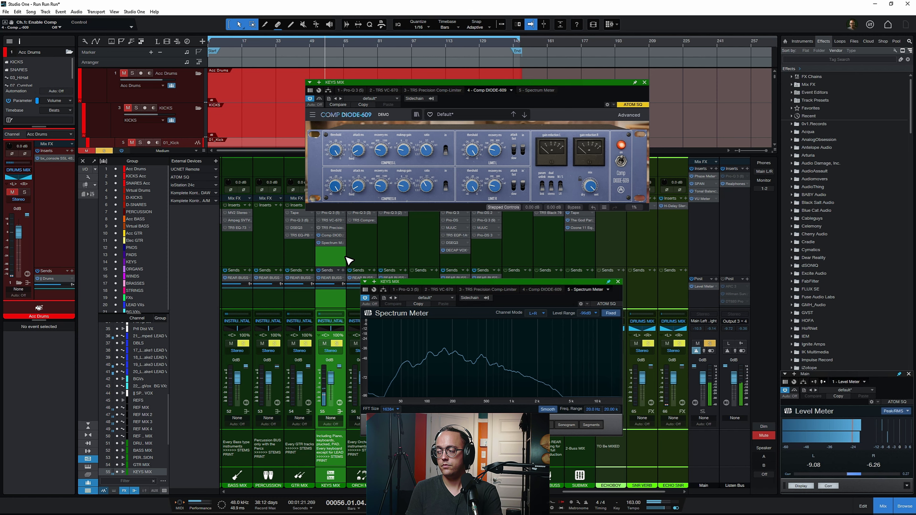
# Enable the Comp DIODE-609's limiter section and lower its threshold to -34.0 dBu, auditioning the KEYS MIX
pyautogui.click(522, 150)
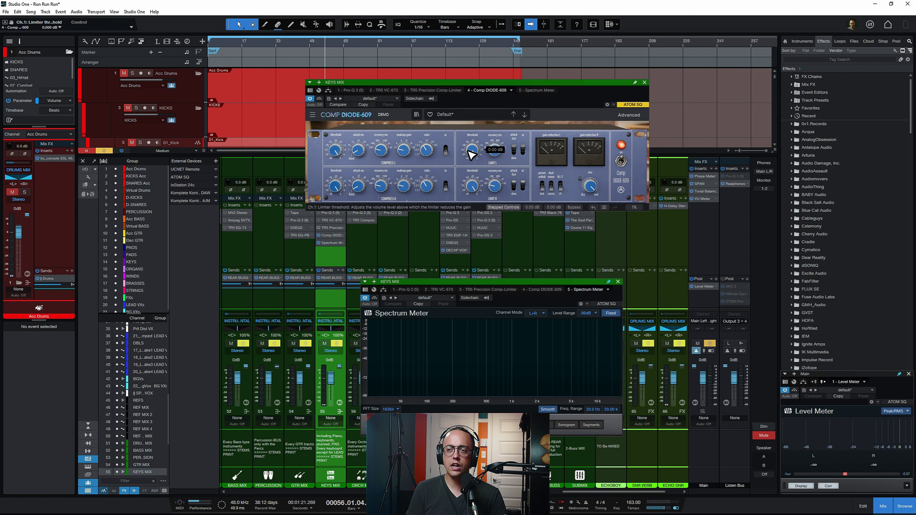
pyautogui.press('space')
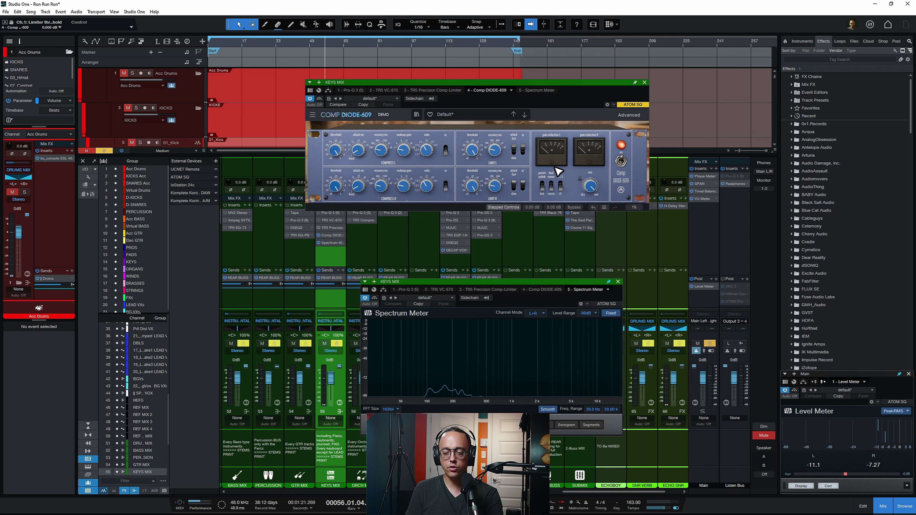
pyautogui.moveTo(473, 154); pyautogui.dragTo(466, 216)
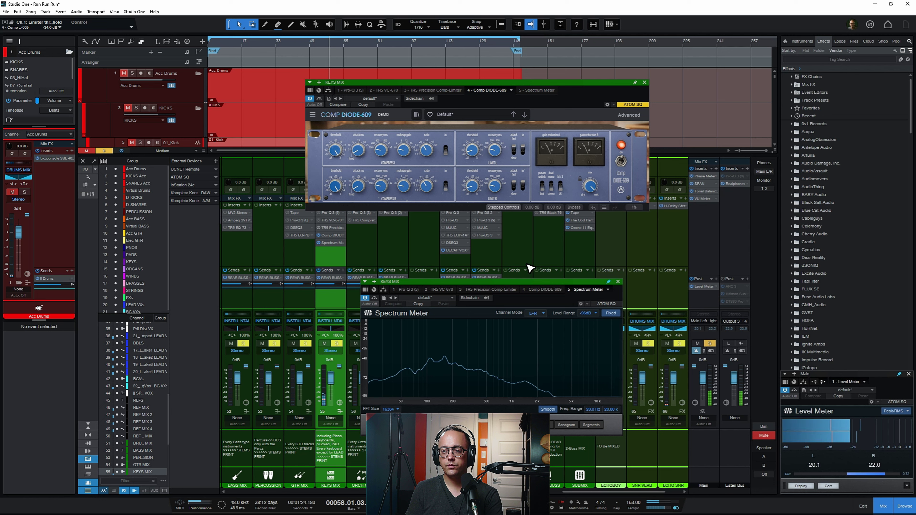
pyautogui.press('space')
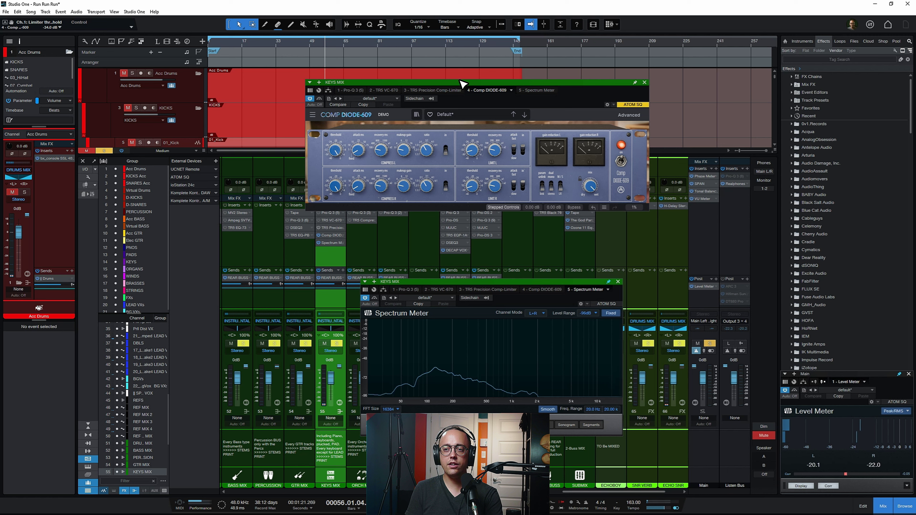
# Raise the Comp DIODE-609's limiter make-up gain to about 10.2 dB and compare the sound with the plug-in bypassed and active
pyautogui.moveTo(458, 82); pyautogui.dragTo(462, 56)
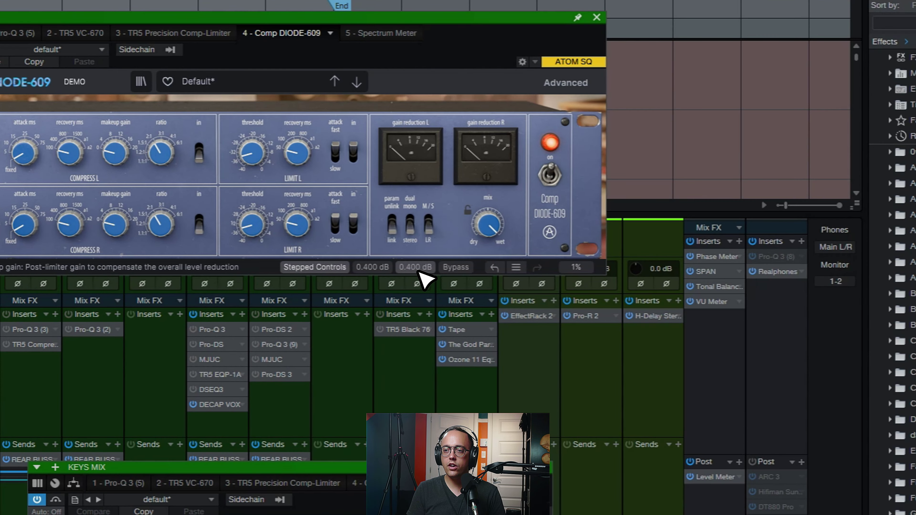
pyautogui.click(417, 268)
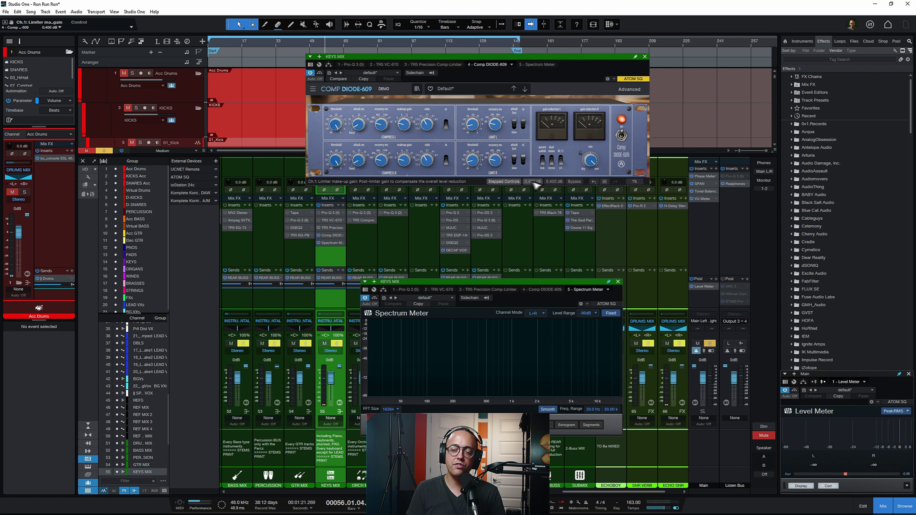
pyautogui.moveTo(532, 181); pyautogui.dragTo(534, 140)
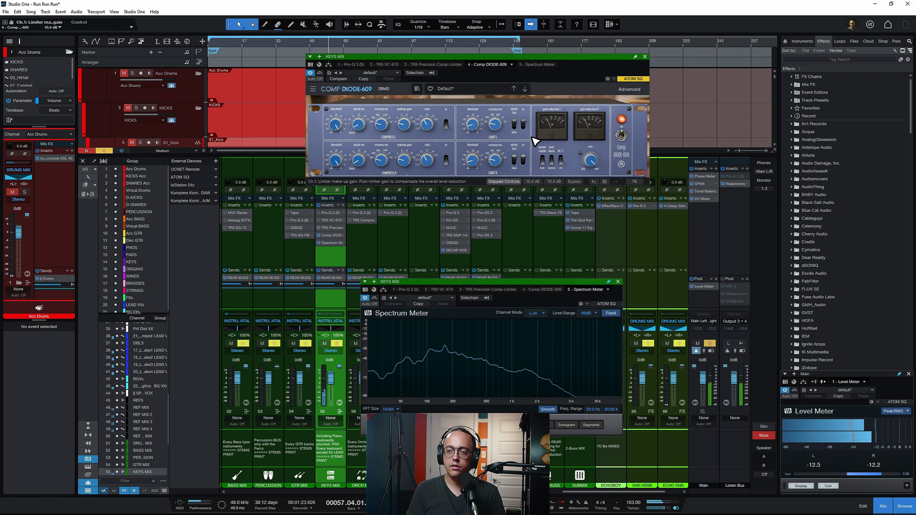
pyautogui.click(320, 73)
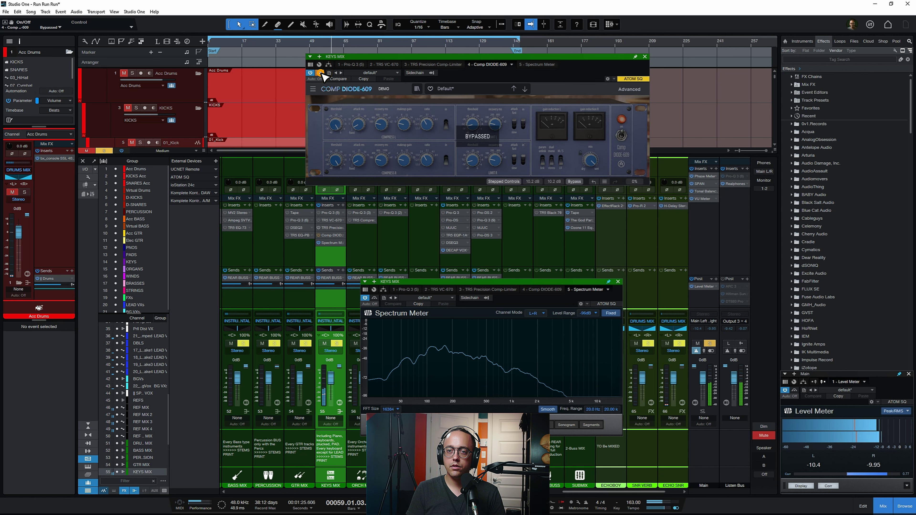
pyautogui.click(321, 73)
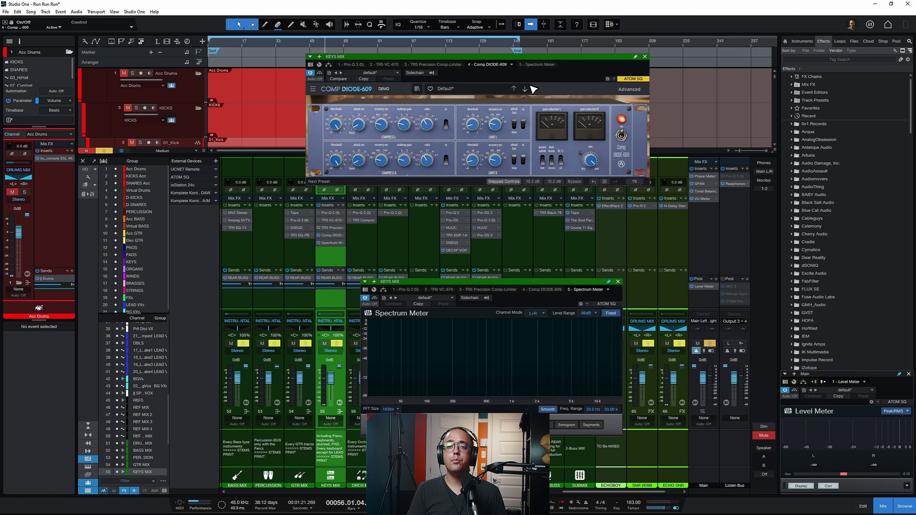
# Remove the Comp DIODE-609 plug-in from the KEYS MIX channel
pyautogui.click(512, 65)
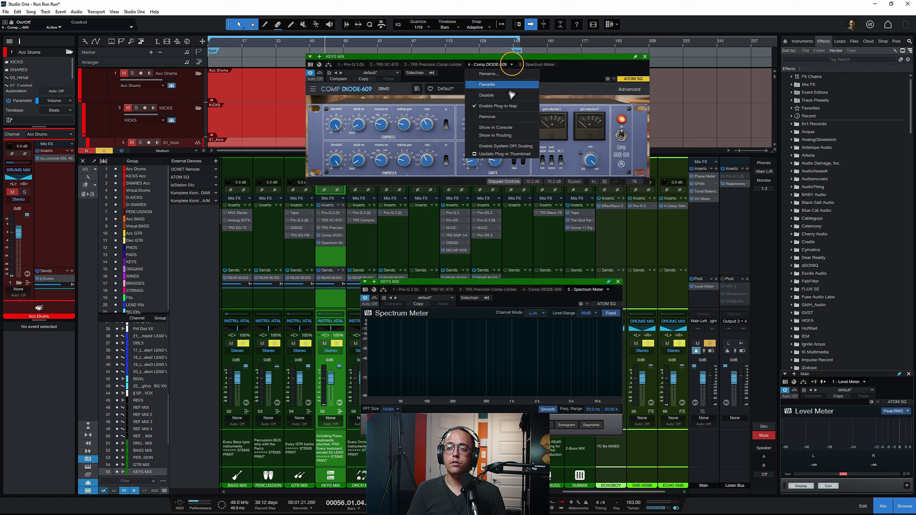
pyautogui.click(501, 118)
pyautogui.click(333, 248)
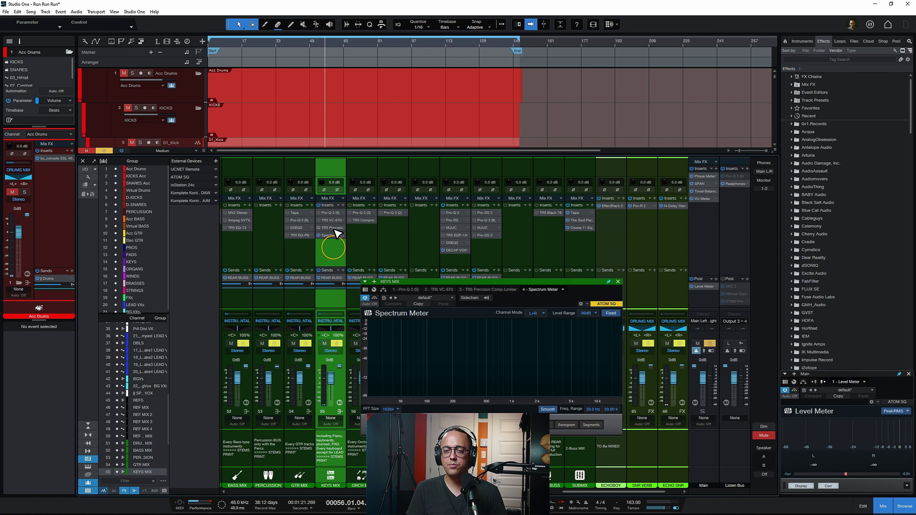
# Open and activate the TR5 Precision Comp-Limiter on KEYS MIX, and remove the Spectrum Meter from the channel
pyautogui.click(330, 227)
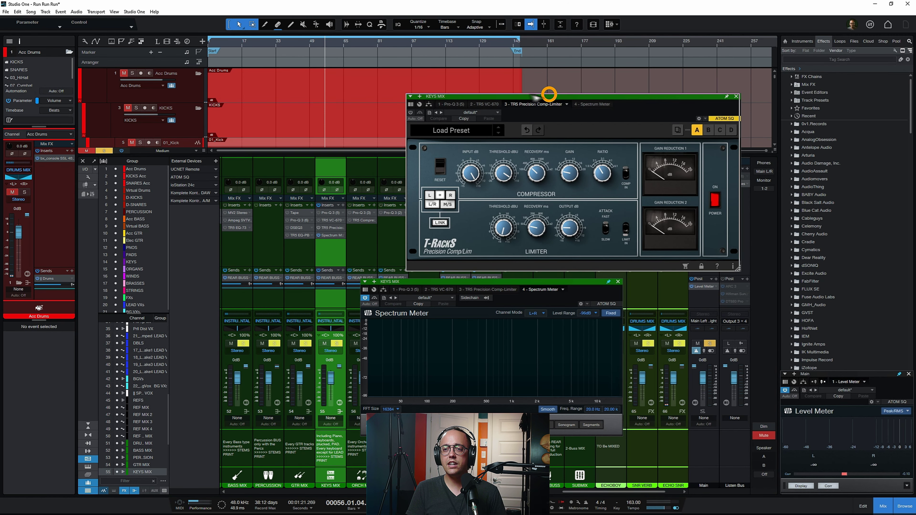
pyautogui.moveTo(521, 95); pyautogui.dragTo(457, 81)
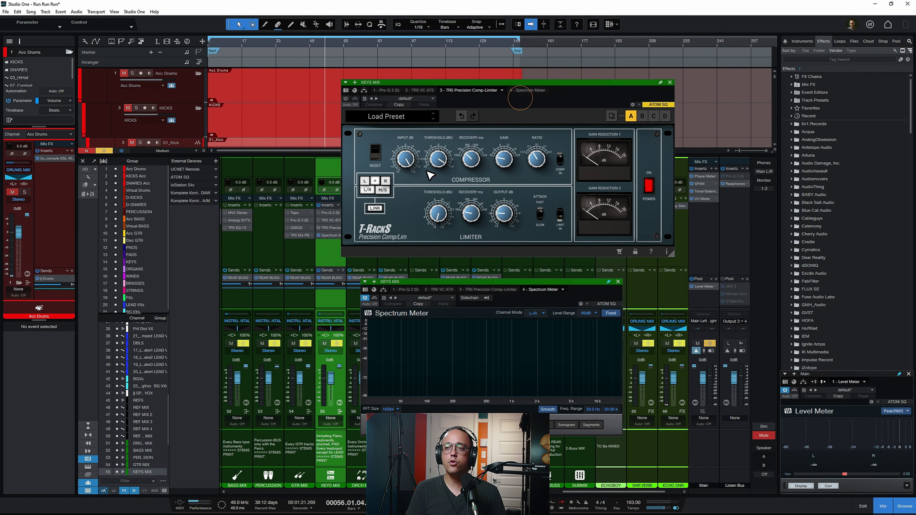
pyautogui.click(618, 281)
pyautogui.click(331, 231)
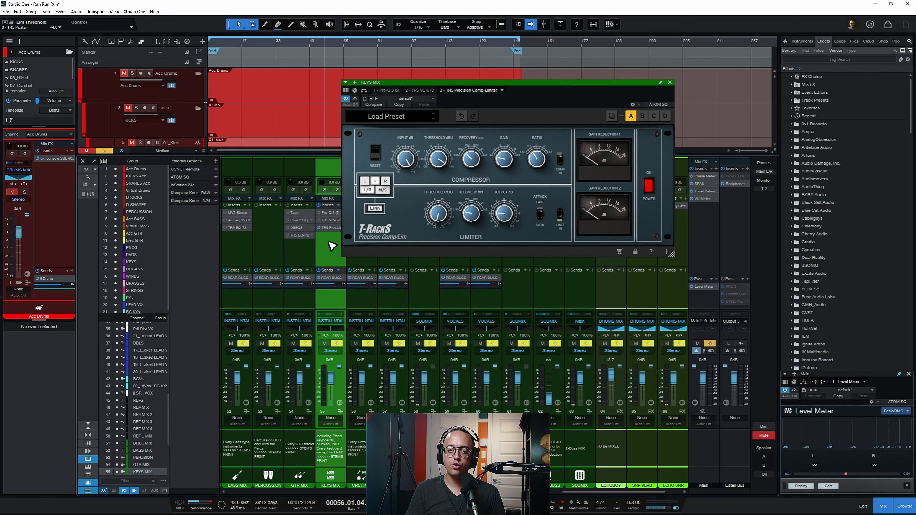
pyautogui.click(334, 239)
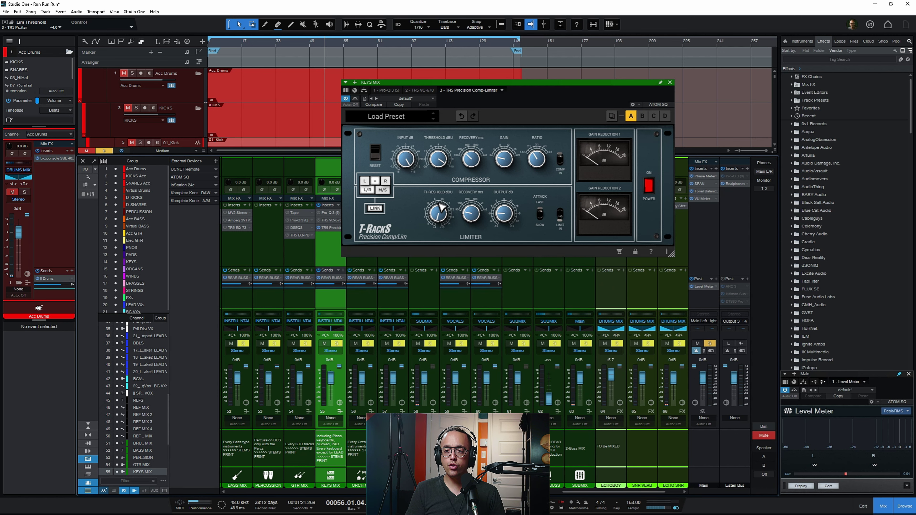
pyautogui.moveTo(567, 84); pyautogui.dragTo(535, 73)
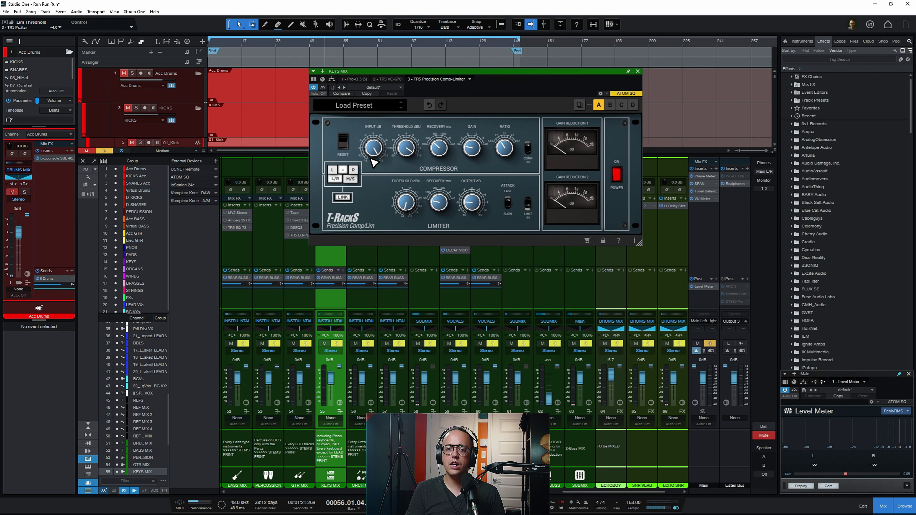
# Try the L/R, R and L channel modes of the Precision Comp-Limiter on KEYS MIX and return to the = mode
pyautogui.click(335, 179)
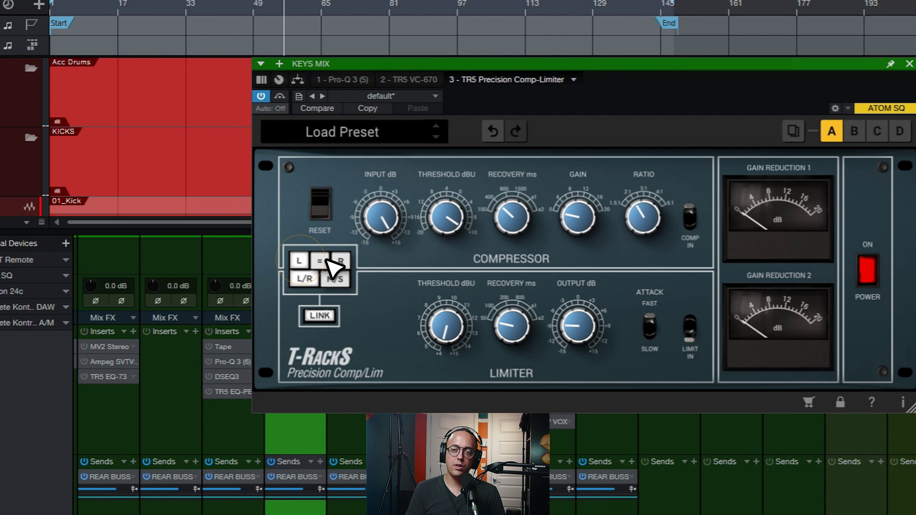
pyautogui.click(340, 259)
pyautogui.click(299, 260)
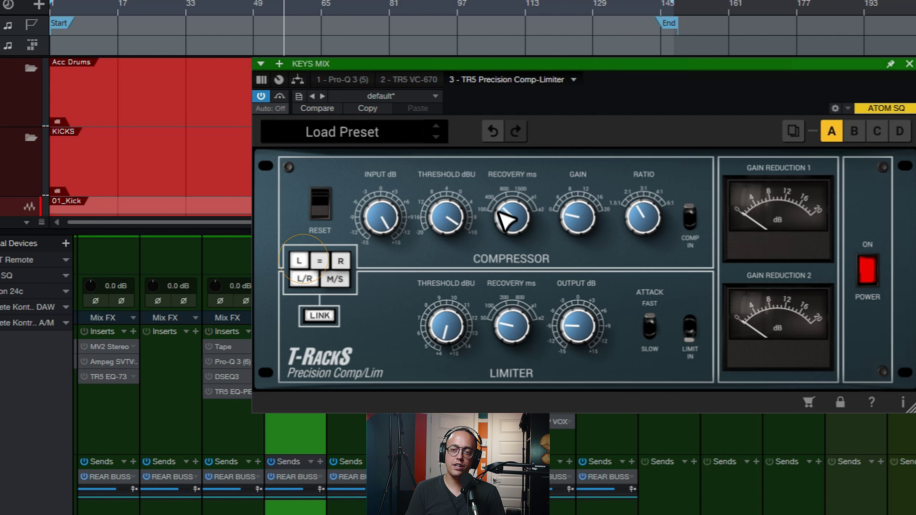
pyautogui.click(319, 260)
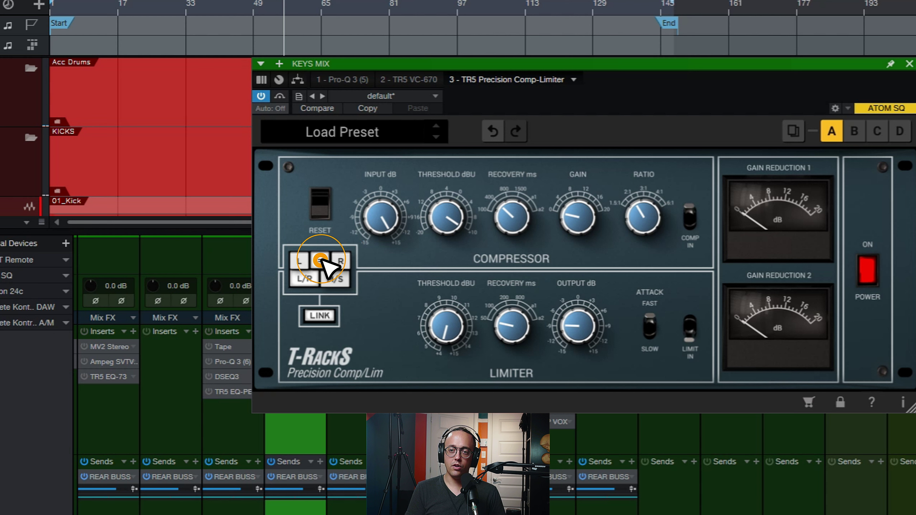
pyautogui.click(321, 259)
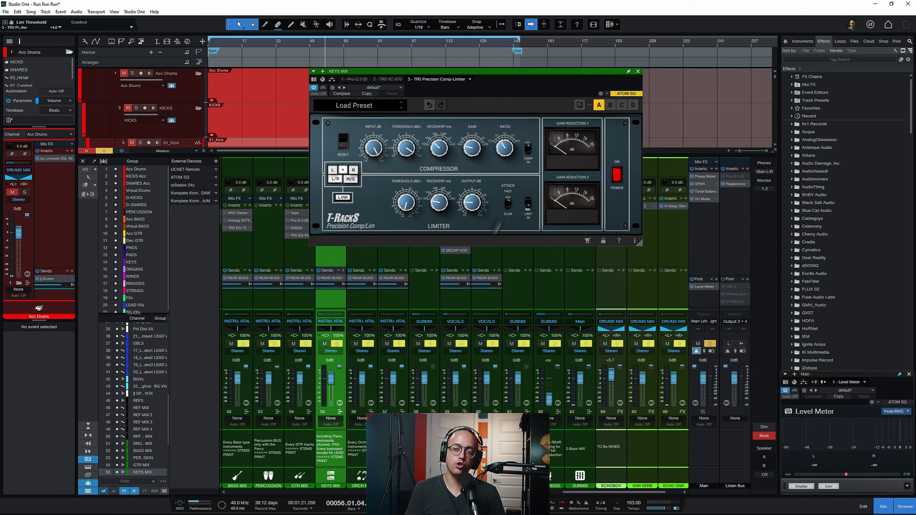
# Close the KEYS MIX plug-in and open the TR5 Precision Comp-Limiter on the DRUMS MIX channel
pyautogui.press('Escape')
pyautogui.hscroll(-4, 343, 261)
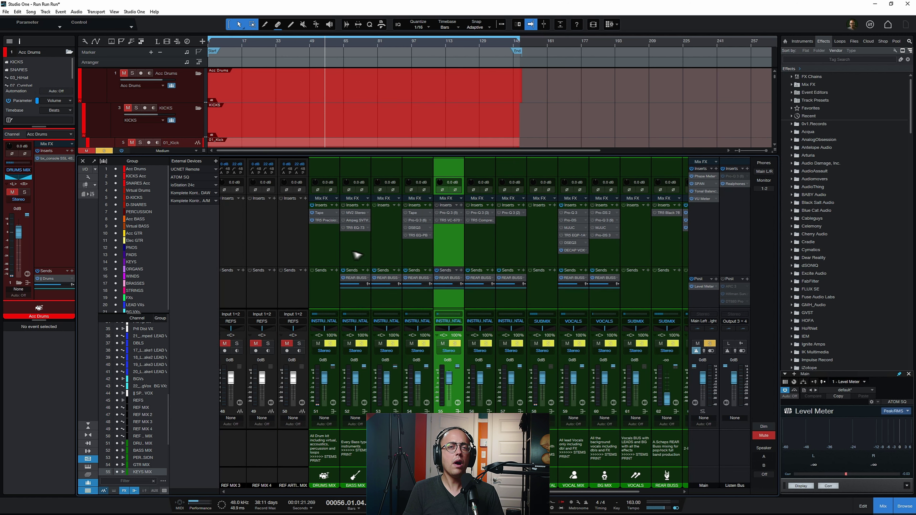
pyautogui.click(318, 252)
pyautogui.click(323, 220)
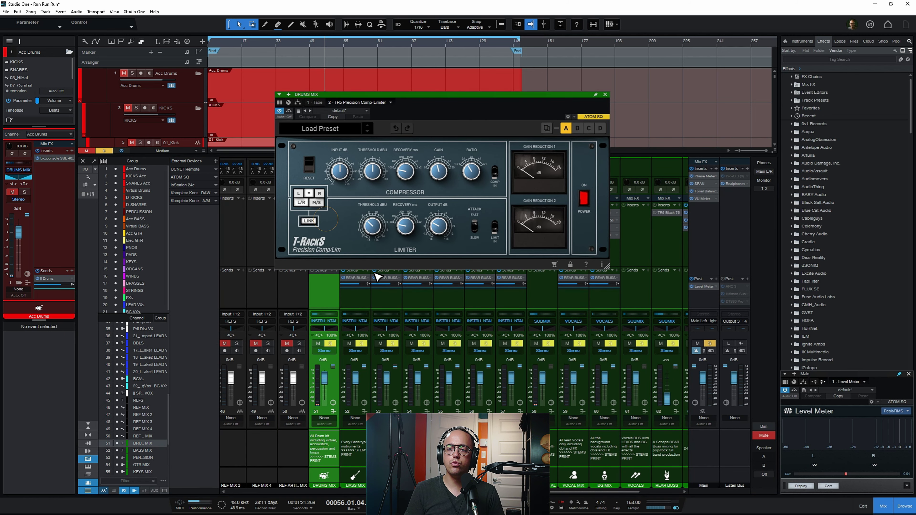
# Select the Acc Drums channel at the start of the mixer and solo it
pyautogui.moveTo(557, 492); pyautogui.dragTo(220, 468)
pyautogui.click(241, 238)
pyautogui.press('s')
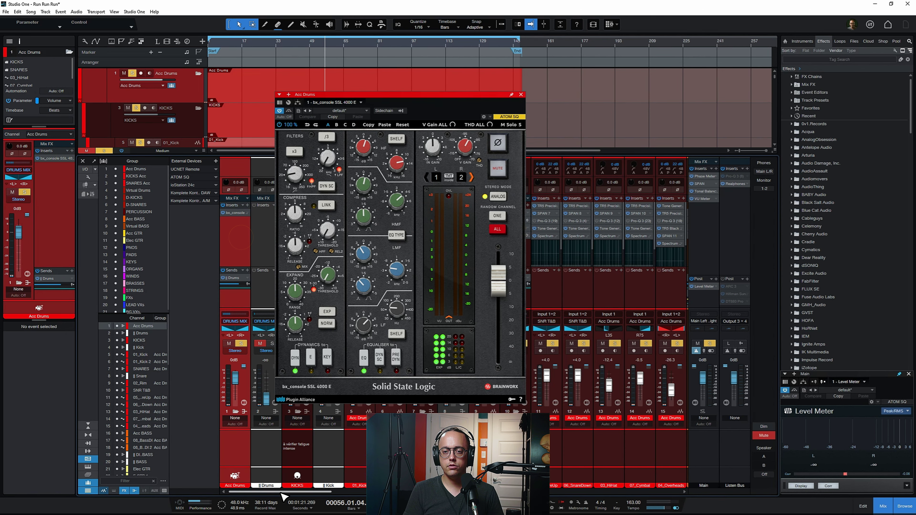
# Reopen the Precision Comp-Limiter on DRUMS MIX and audition the drums with the plug-in bypassed
pyautogui.moveTo(279, 492); pyautogui.dragTo(595, 497)
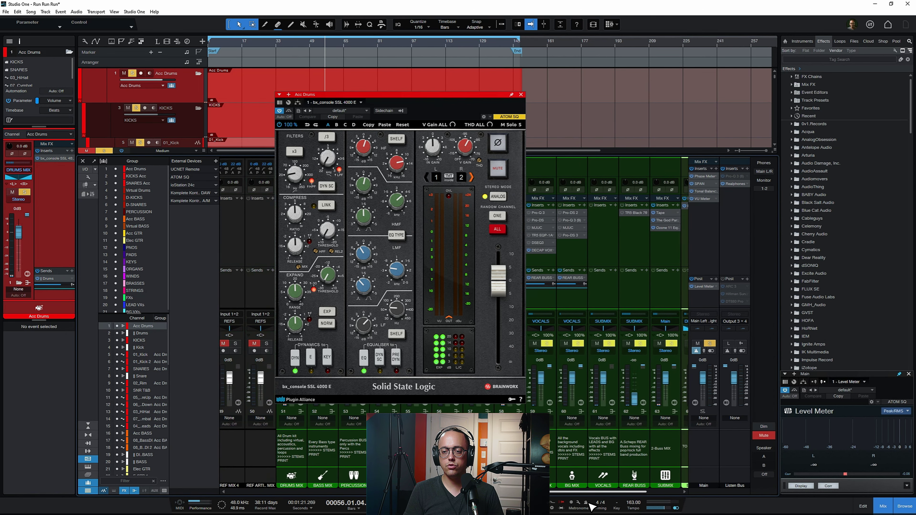
pyautogui.click(281, 483)
pyautogui.click(288, 110)
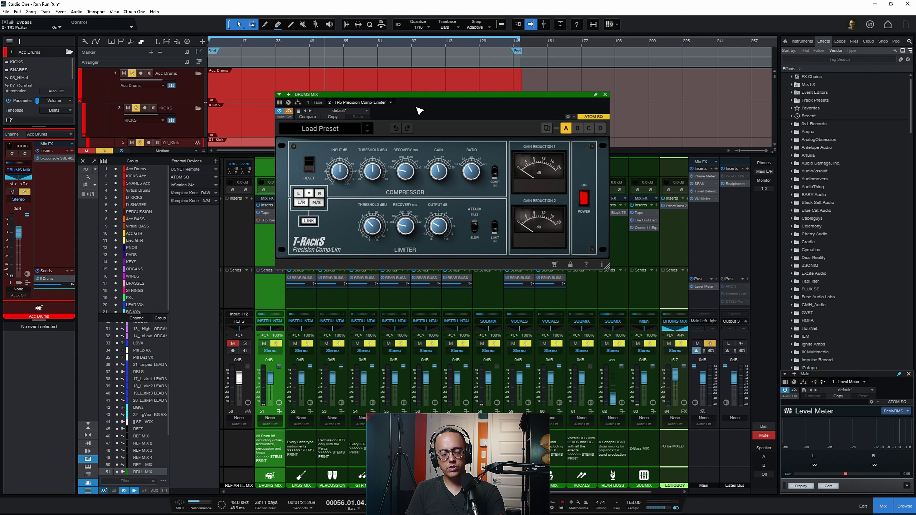
pyautogui.press('space')
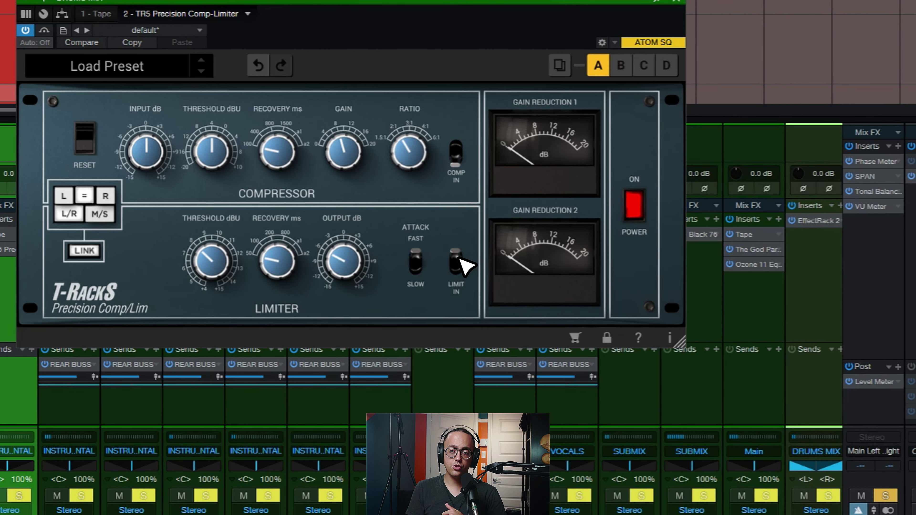
# Switch in the Precision Comp-Limiter's limiter section on DRUMS MIX, and toggle its compressor section out and back in
pyautogui.click(495, 229)
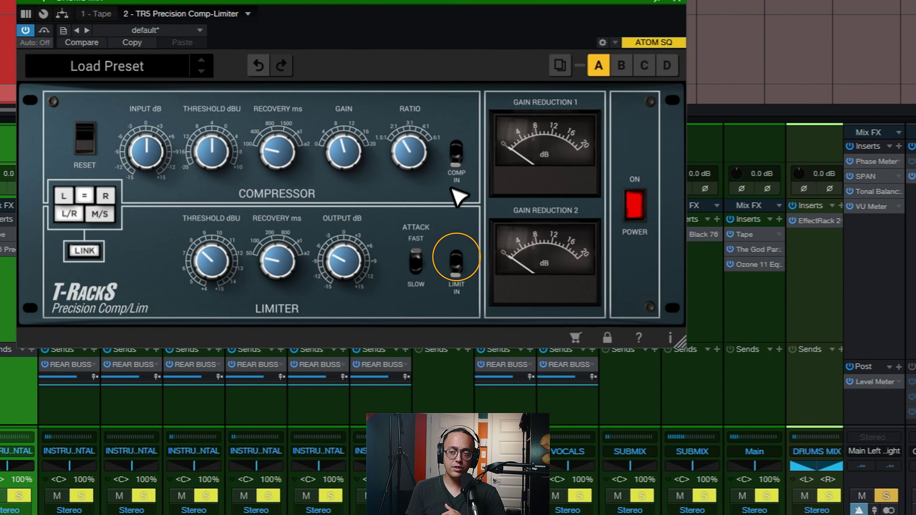
pyautogui.click(493, 173)
pyautogui.click(455, 153)
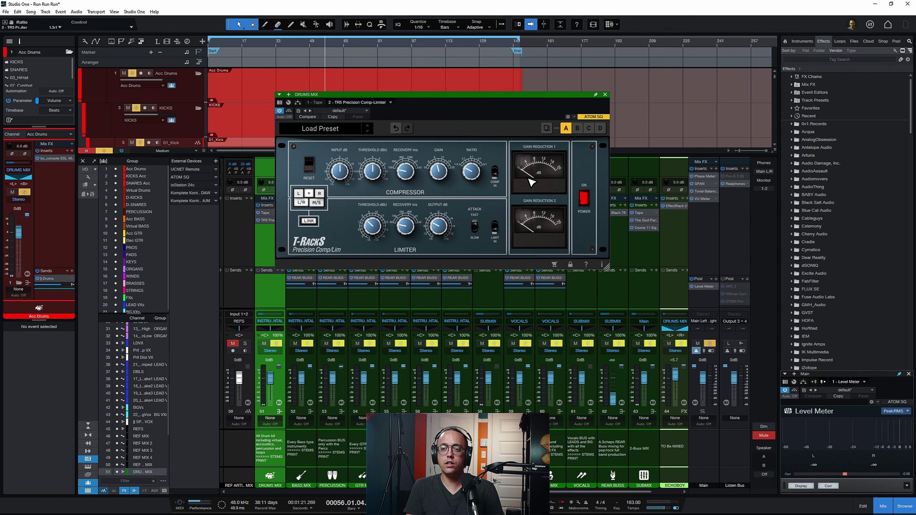
# Enlarge the plug-in window slightly, and sweep the compressor's threshold up to +10 dBu and back to around mid-range
pyautogui.moveTo(606, 268); pyautogui.dragTo(624, 261)
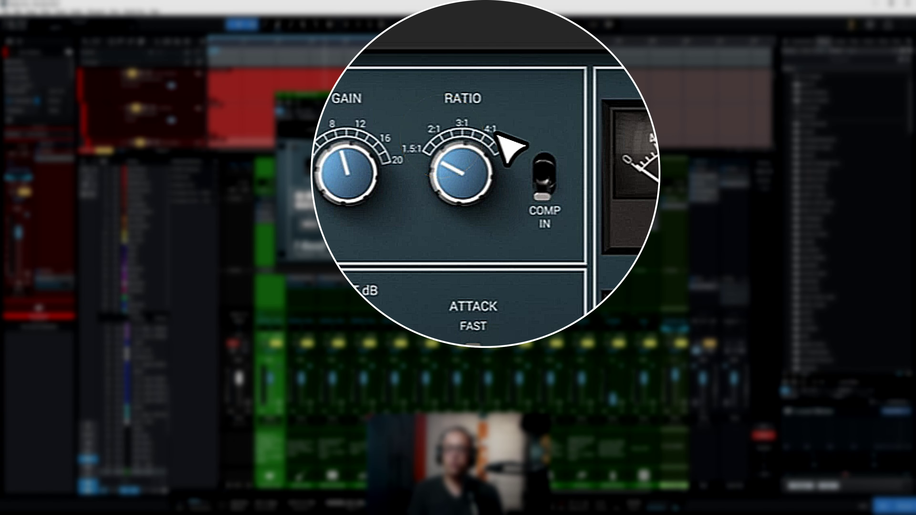
pyautogui.click(501, 172)
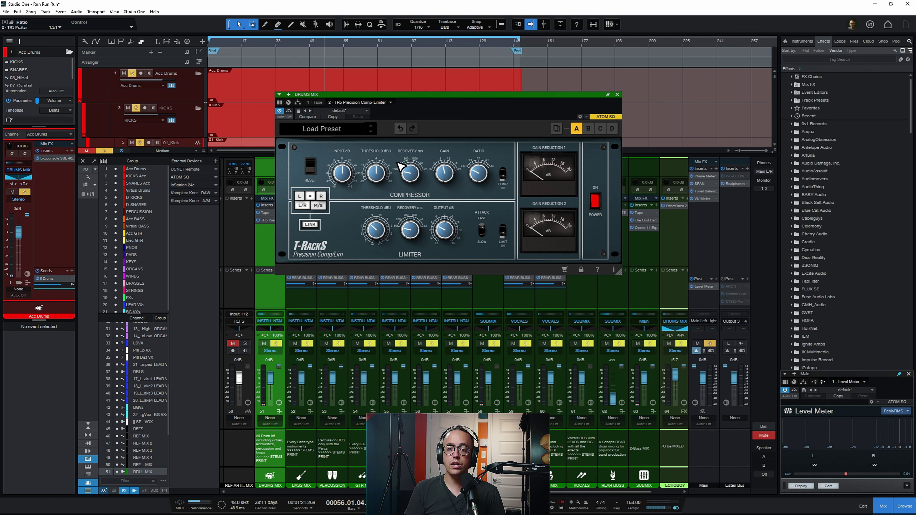
pyautogui.moveTo(372, 156); pyautogui.dragTo(371, 199)
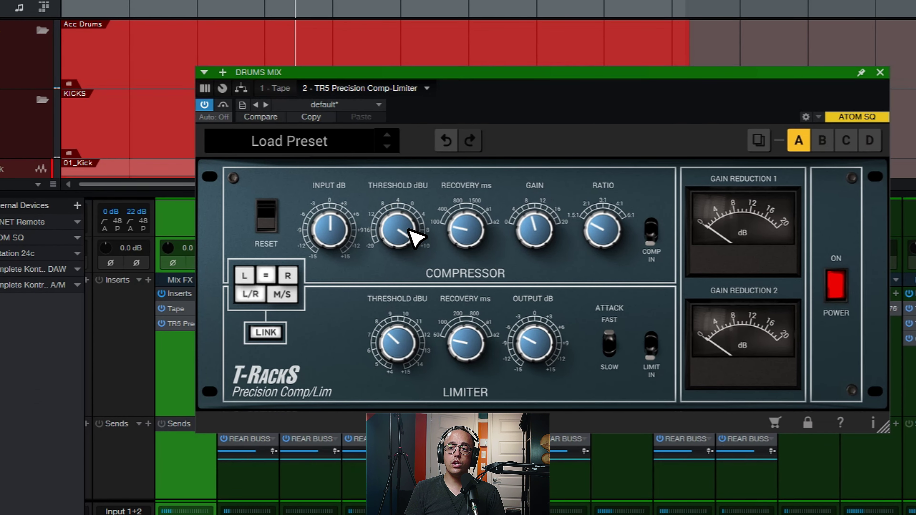
pyautogui.moveTo(415, 236); pyautogui.dragTo(401, 343)
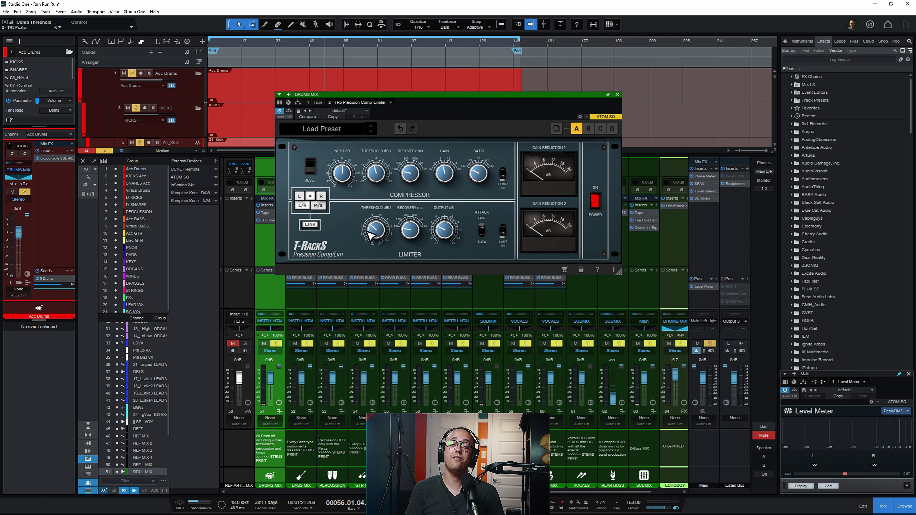
# Toggle the compressor section's switch and demonstrate the limiter's attack by switching it between slow and fast
pyautogui.click(503, 173)
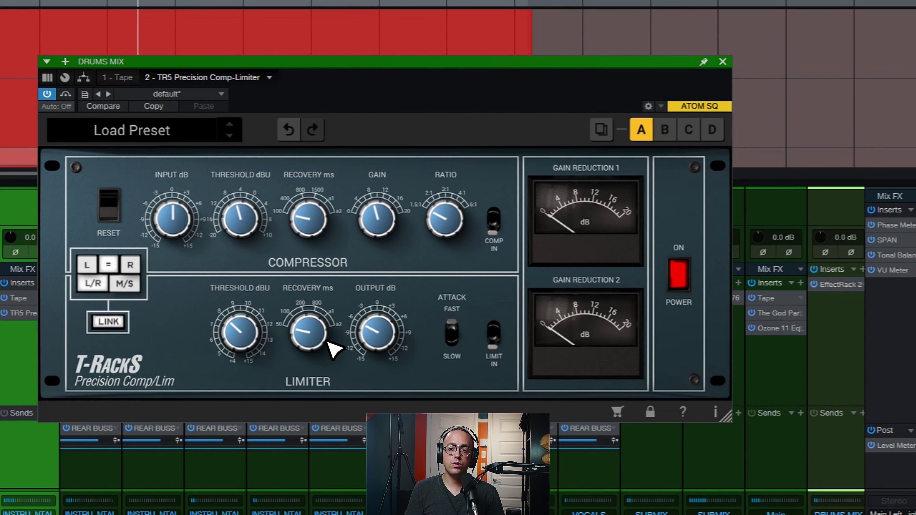
pyautogui.click(453, 330)
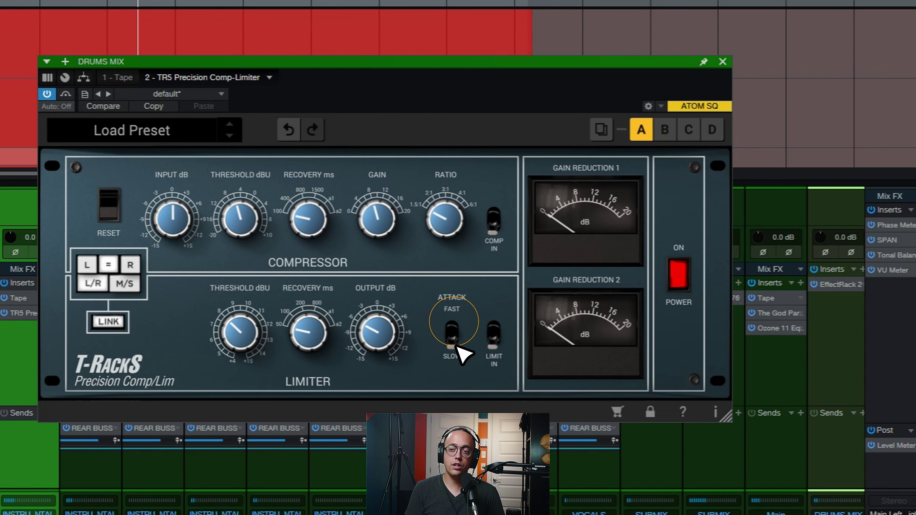
pyautogui.click(455, 337)
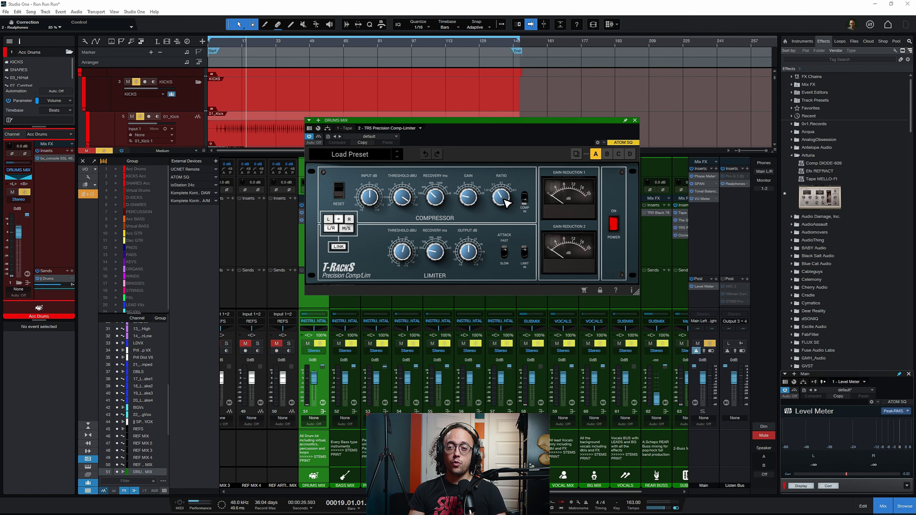
# Set the compressor's ratio to 1.5:1, and switch the limiter's attack to fast and back to slow
pyautogui.moveTo(504, 200)
pyautogui.mouseDown()
pyautogui.moveTo(505, 262)
pyautogui.moveTo(513, 204)
pyautogui.mouseUp()
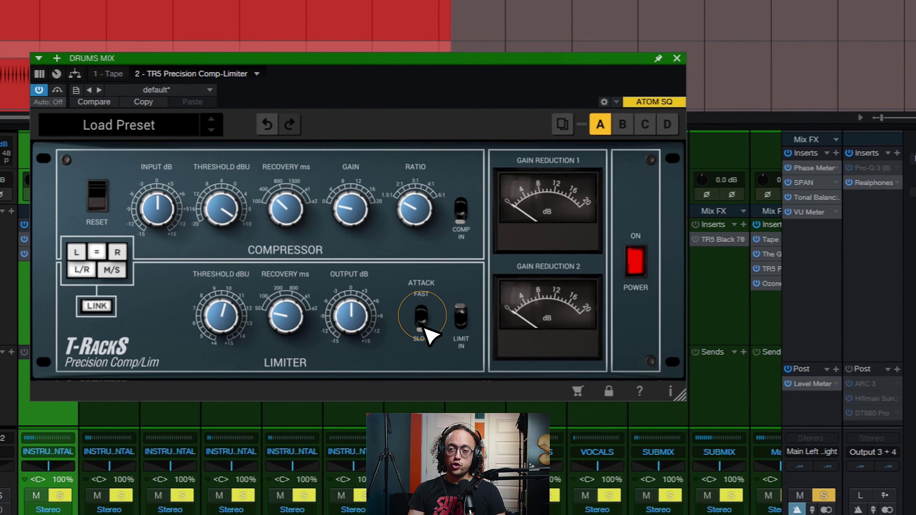
pyautogui.click(503, 258)
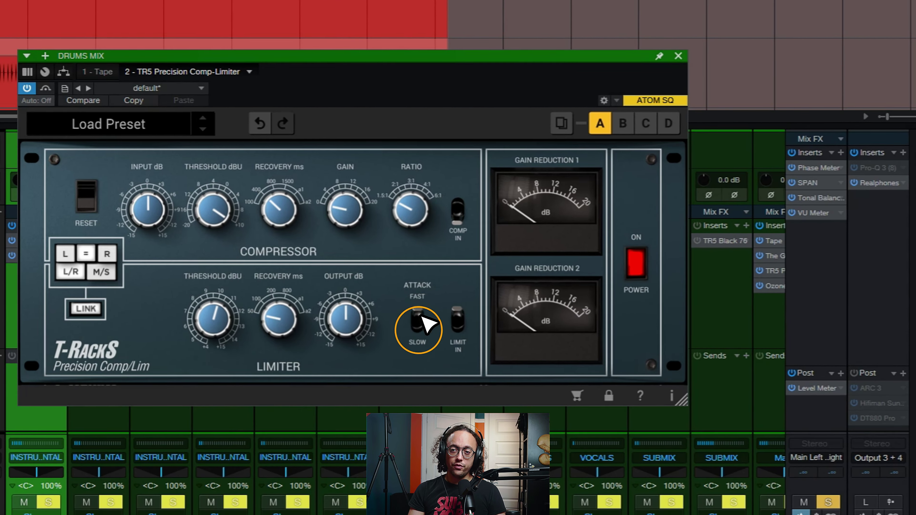
pyautogui.click(418, 318)
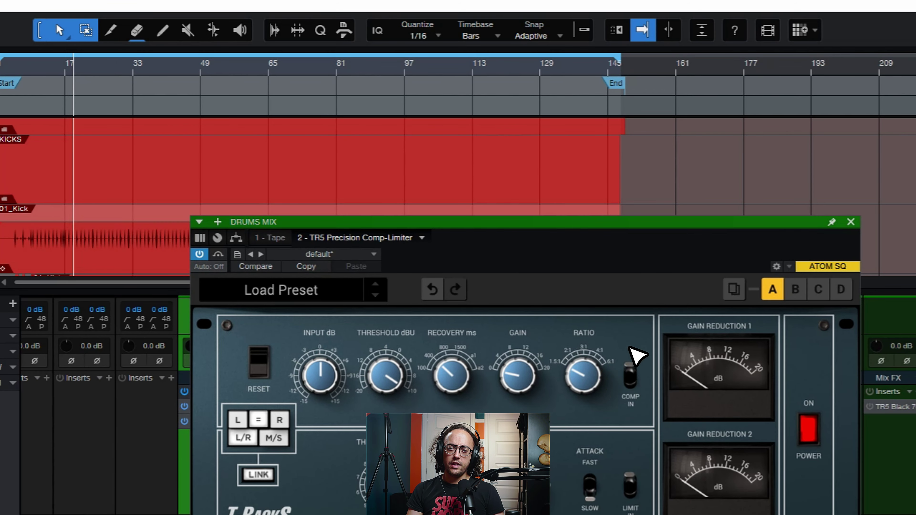
# Toggle the compressor section in and out while checking its Comp In and Comp Out parameter states, leaving it switched in
pyautogui.click(631, 375)
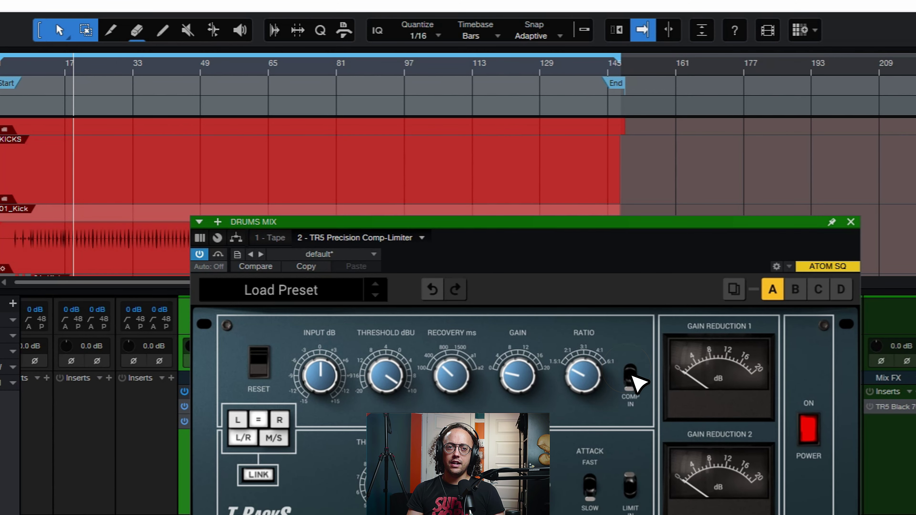
pyautogui.click(631, 376)
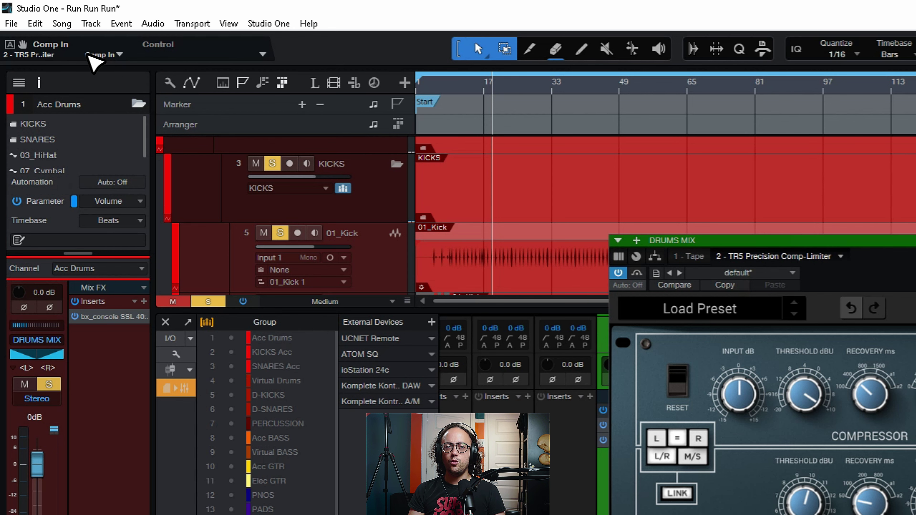
pyautogui.click(90, 55)
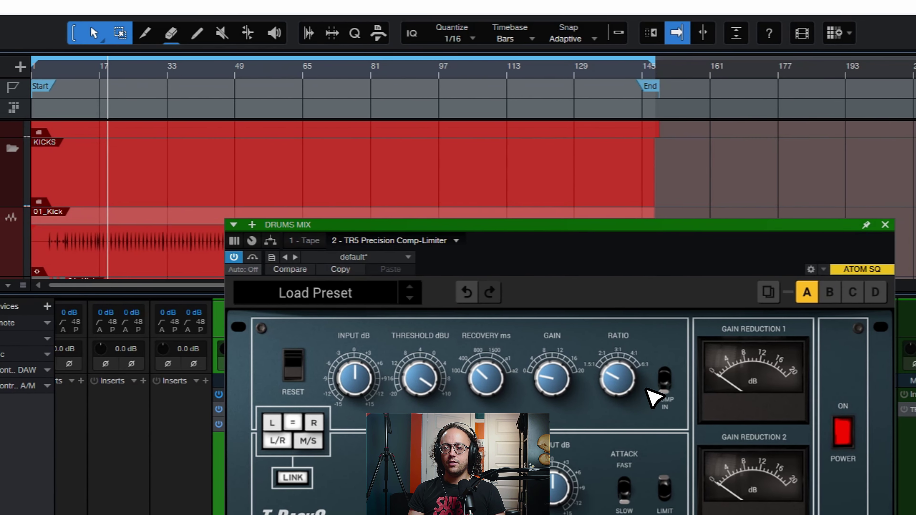
pyautogui.click(915, 402)
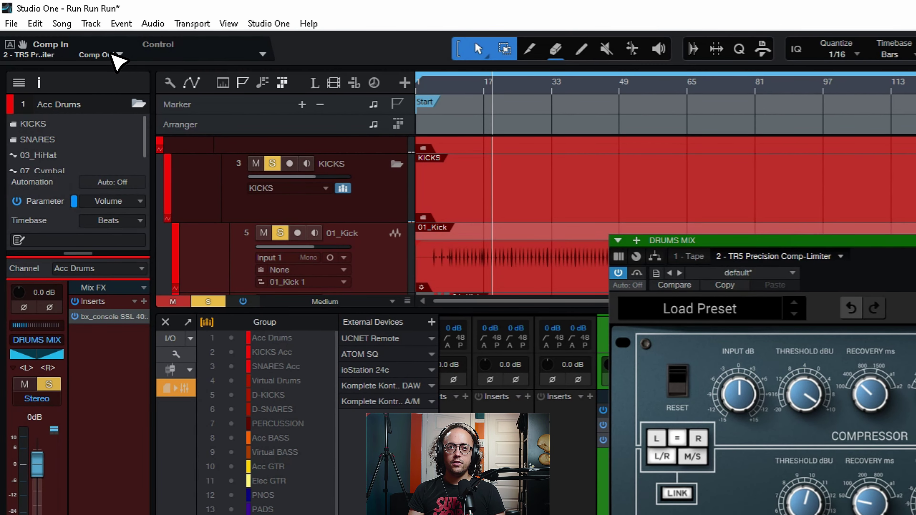
pyautogui.click(108, 54)
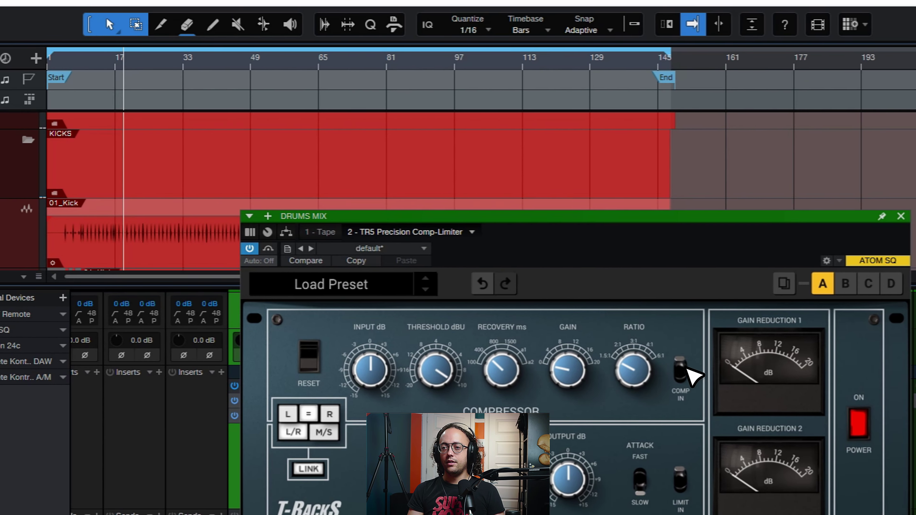
pyautogui.click(670, 366)
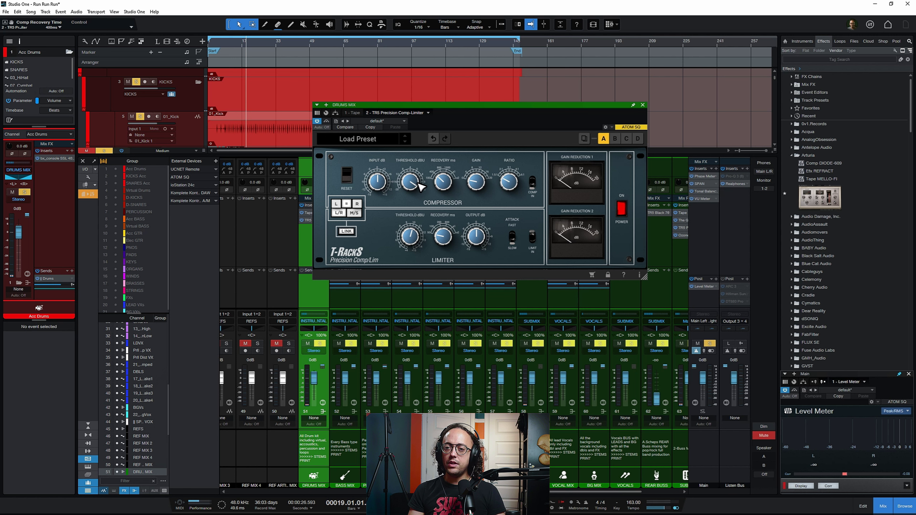
# Play the drums and lower the Precision Comp-Limiter's compressor threshold from its maximum to around mid-range
pyautogui.press('space')
pyautogui.moveTo(421, 187); pyautogui.dragTo(419, 249)
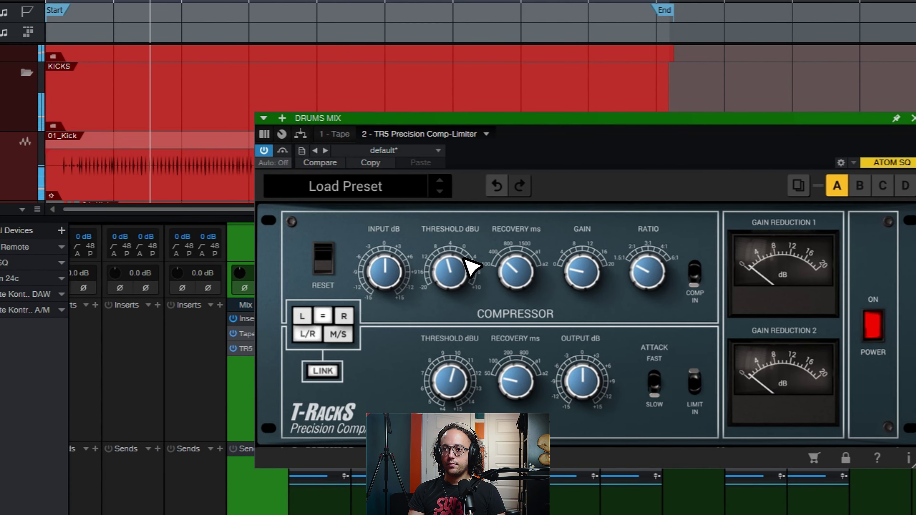
pyautogui.click(459, 261)
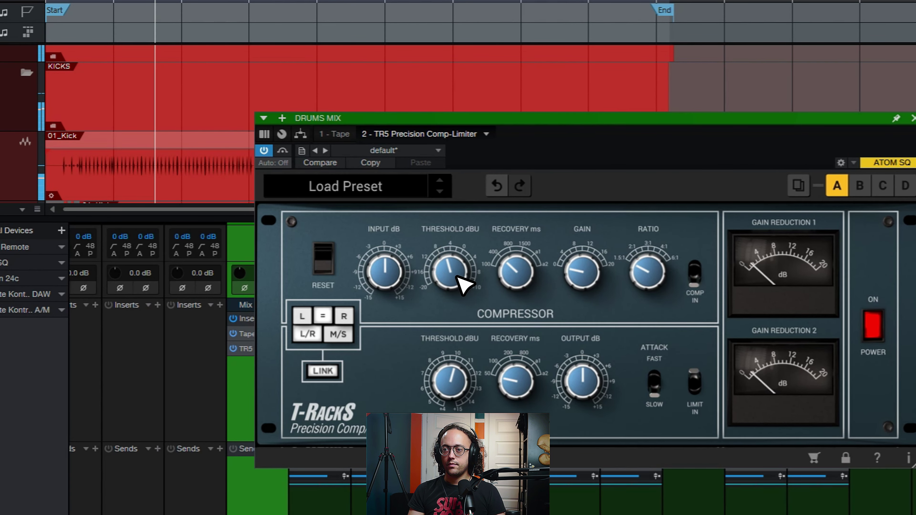
pyautogui.click(447, 265)
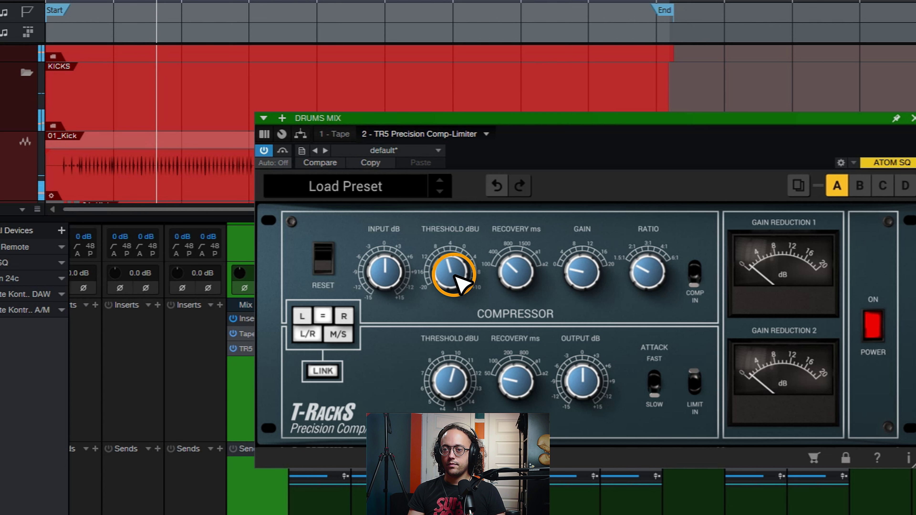
# Lower the compressor's threshold further while comparing the plug-in bypassed and active, and set the compressor's recovery to 100 ms
pyautogui.click(285, 151)
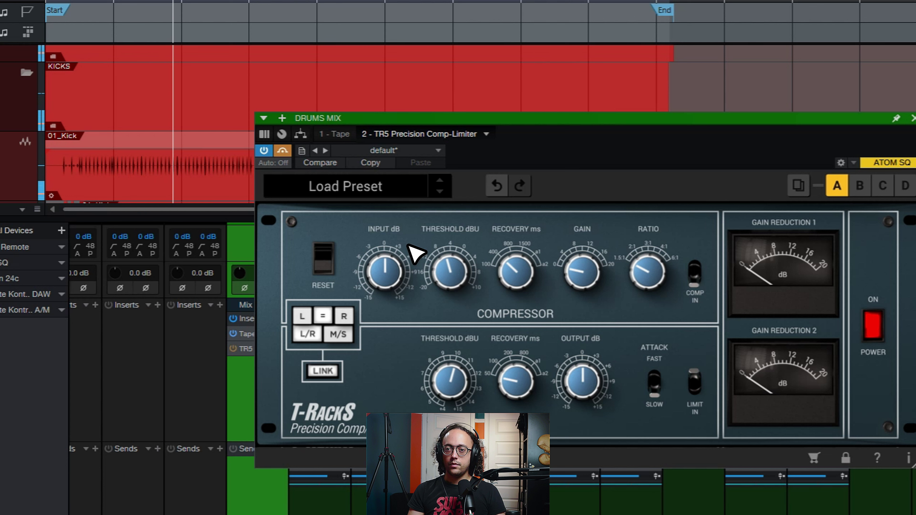
pyautogui.moveTo(448, 269); pyautogui.dragTo(431, 266)
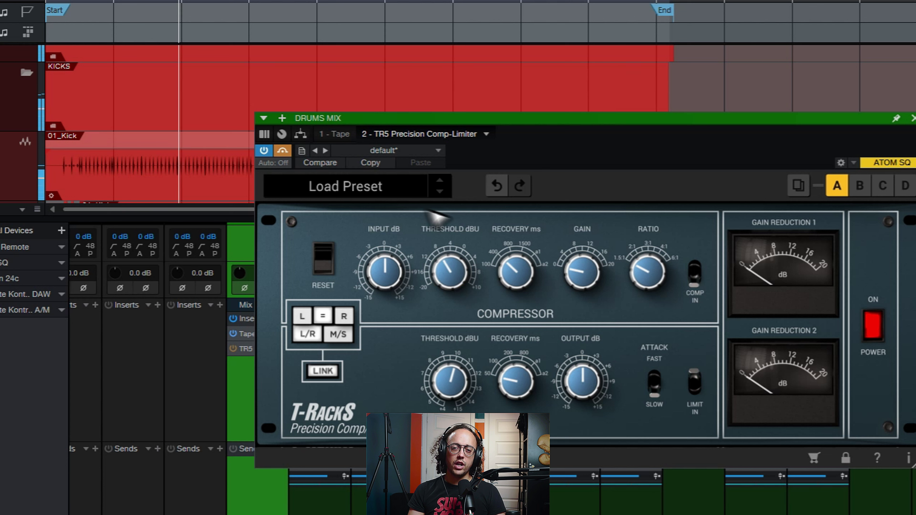
pyautogui.click(283, 151)
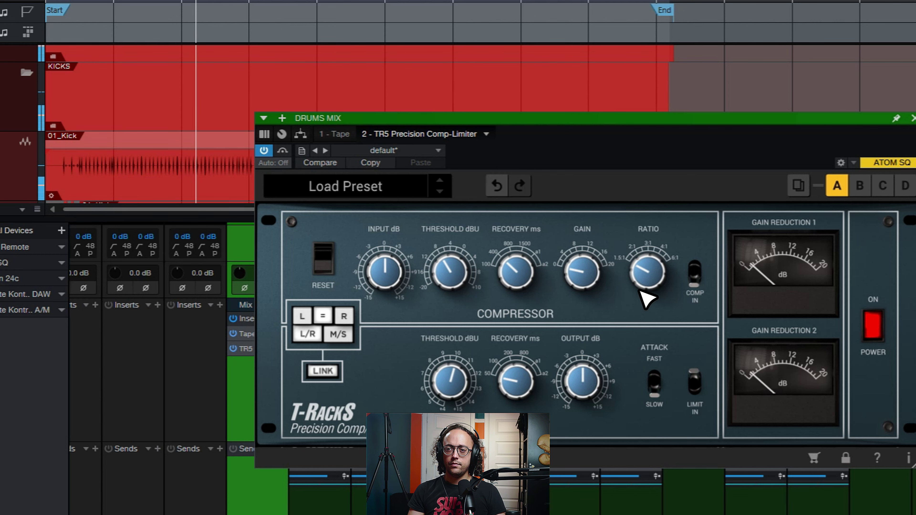
pyautogui.moveTo(505, 273); pyautogui.dragTo(510, 277)
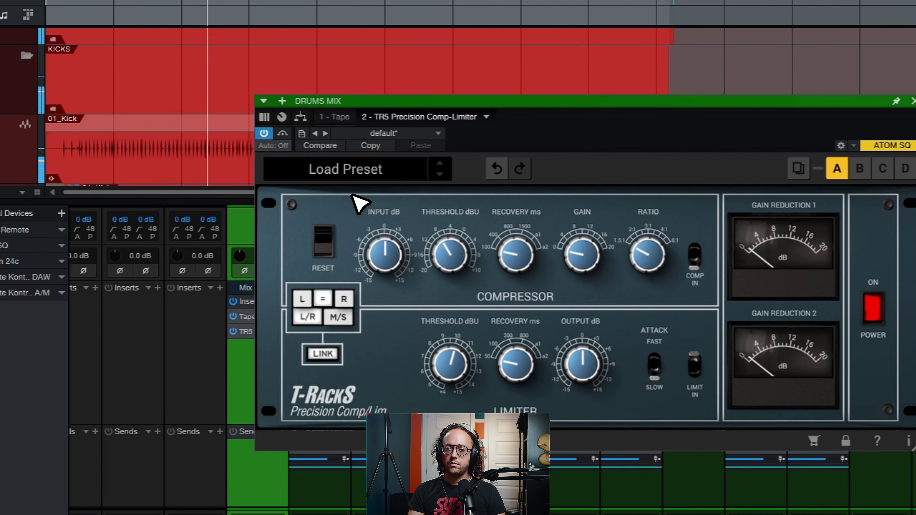
# Compare the drums with the Precision Comp-Limiter bypassed and active, and lower the compressor's threshold to -14 dBu
pyautogui.click(282, 133)
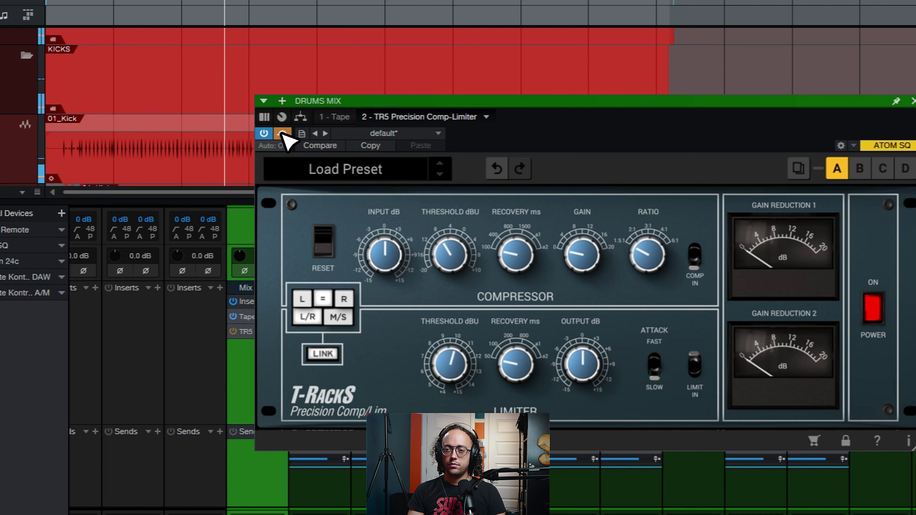
pyautogui.click(281, 134)
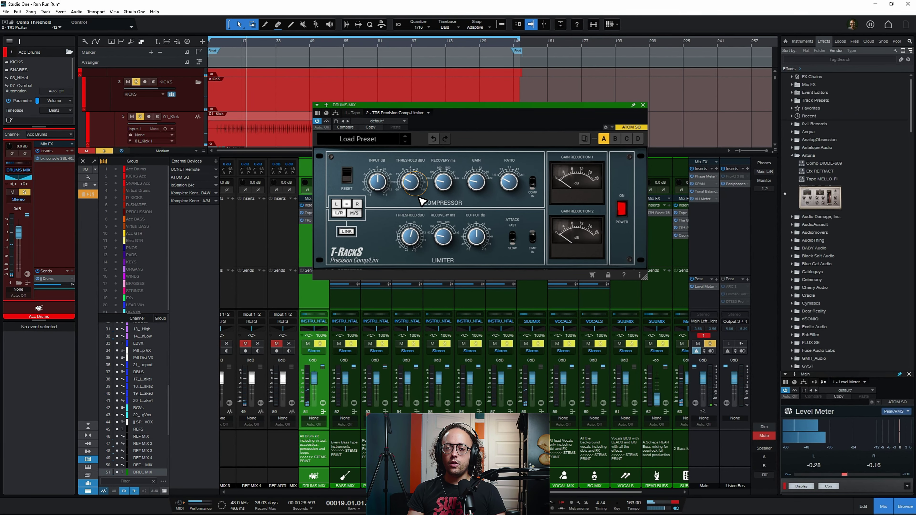
pyautogui.moveTo(421, 200); pyautogui.dragTo(421, 203)
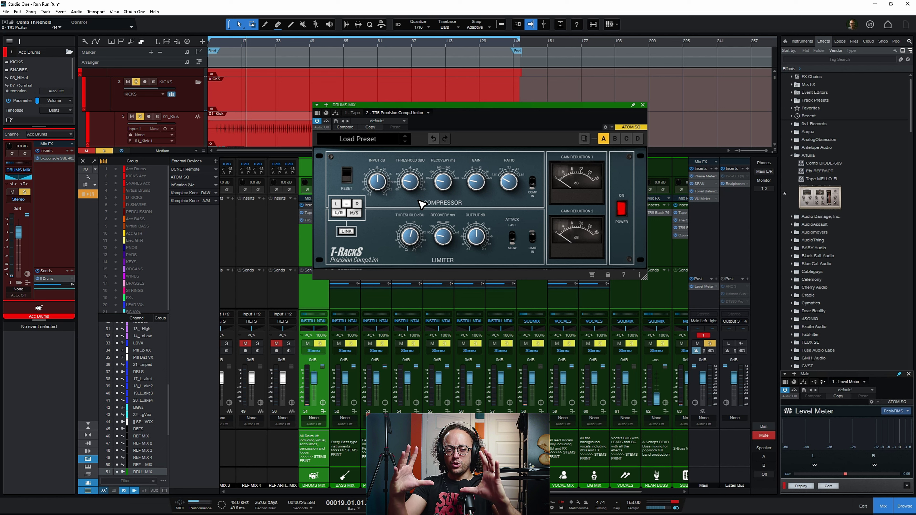
# Play the drums and set the compressor's recovery to 400 ms while comparing the plug-in bypassed and active
pyautogui.press('space')
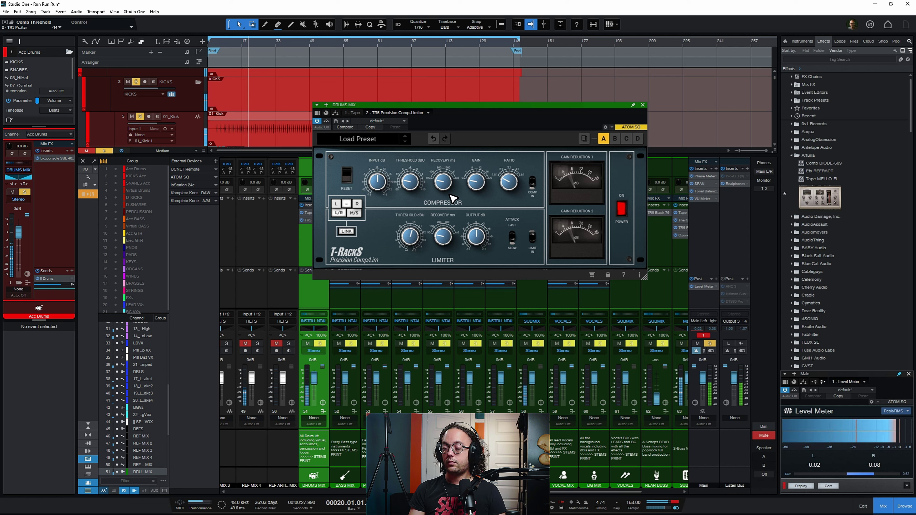
pyautogui.click(326, 121)
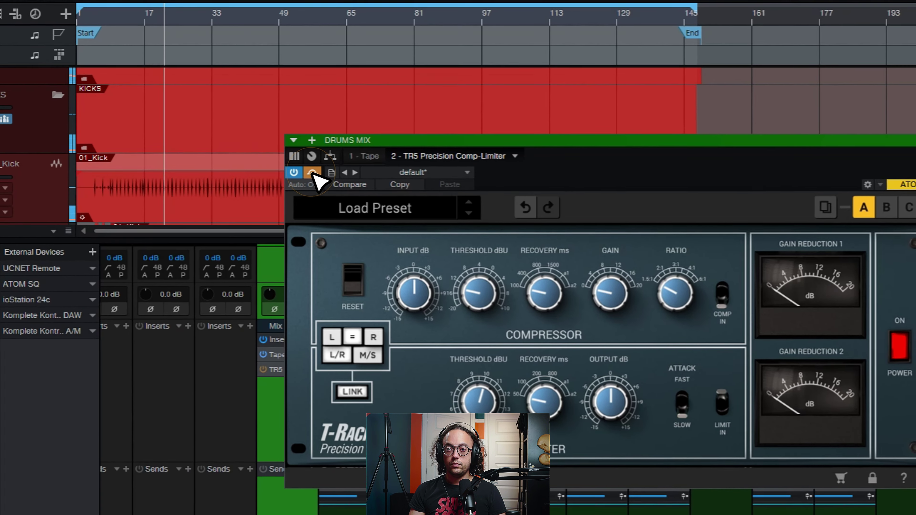
pyautogui.moveTo(538, 301); pyautogui.dragTo(554, 261)
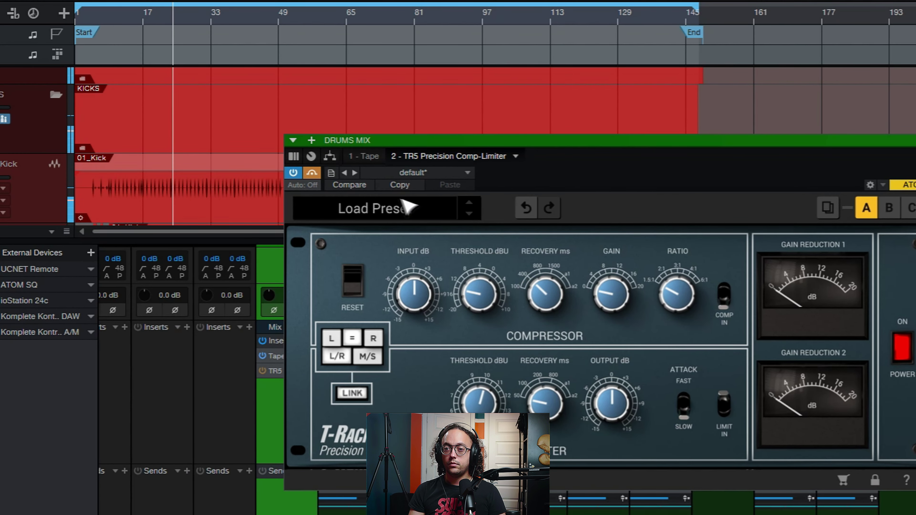
pyautogui.click(312, 173)
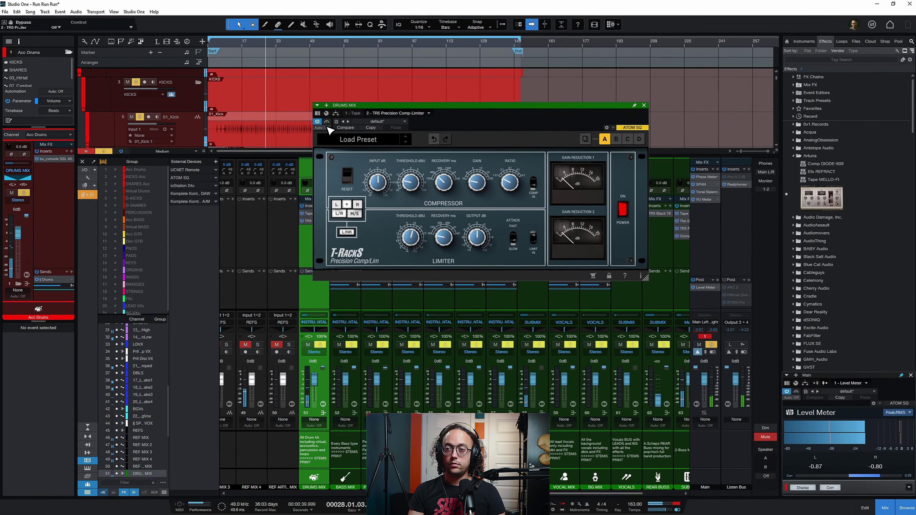
pyautogui.click(327, 121)
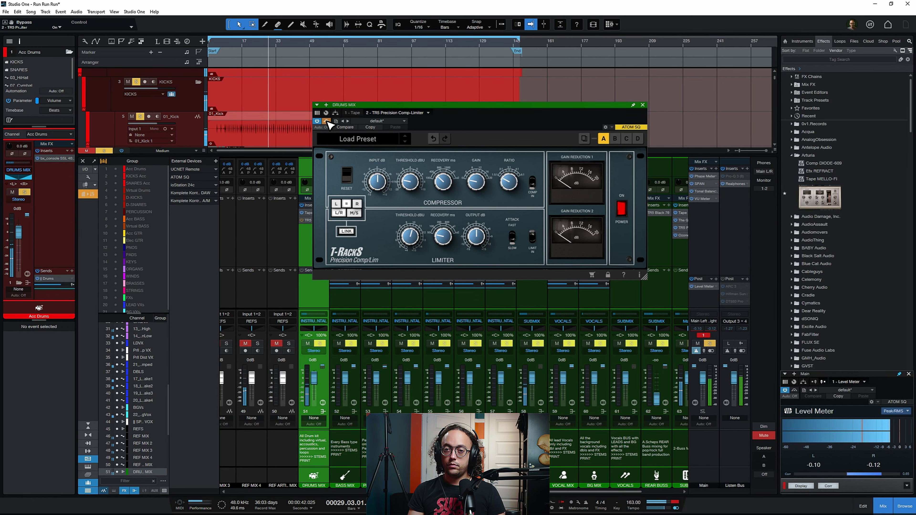
pyautogui.click(327, 121)
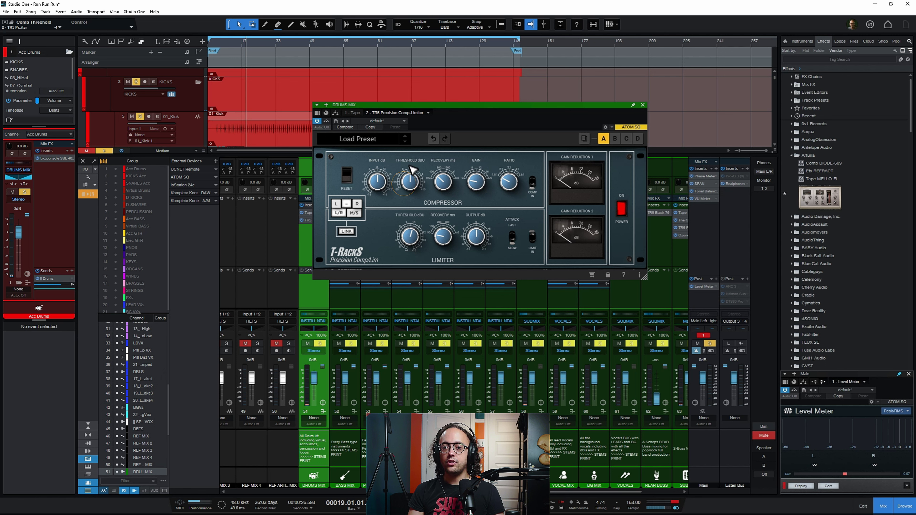
# Play the drums, fine-tune the compressor's threshold to around mid-range, and compare the plug-in bypassed and active
pyautogui.press('space')
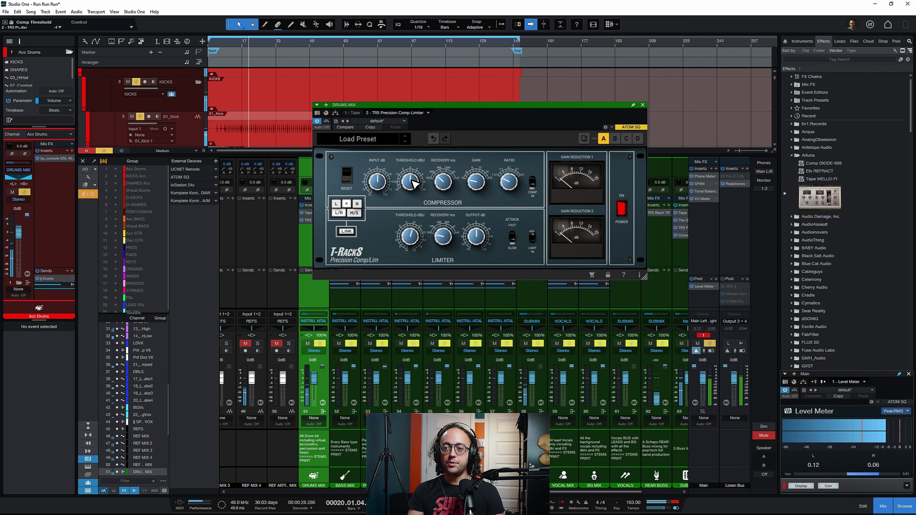
pyautogui.press('space')
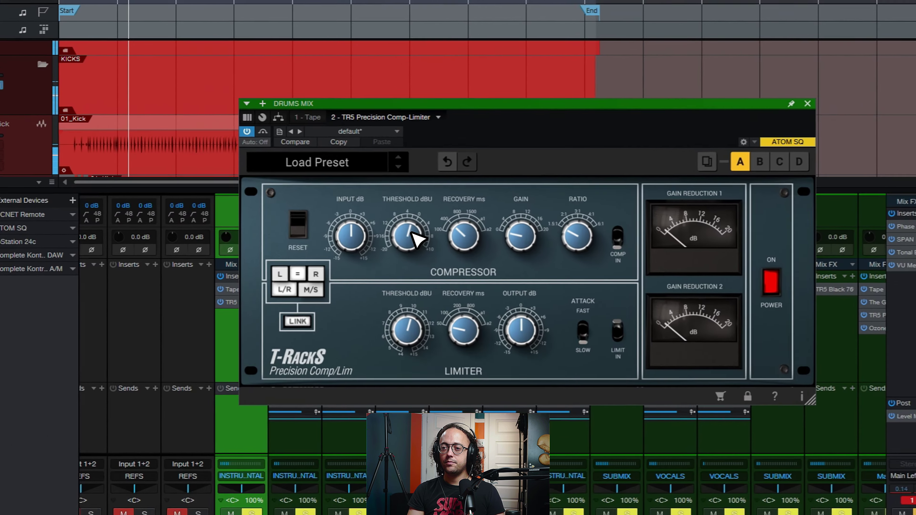
pyautogui.click(419, 234)
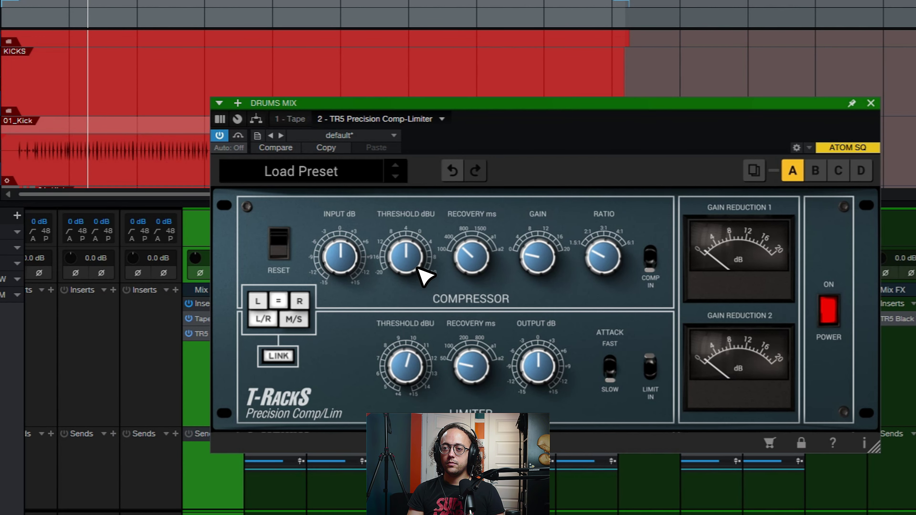
pyautogui.moveTo(429, 261); pyautogui.dragTo(422, 268)
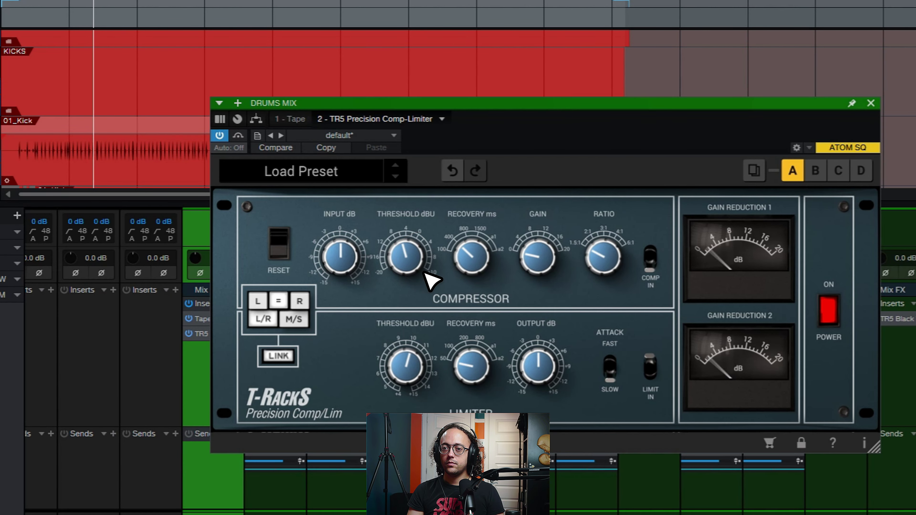
pyautogui.click(239, 136)
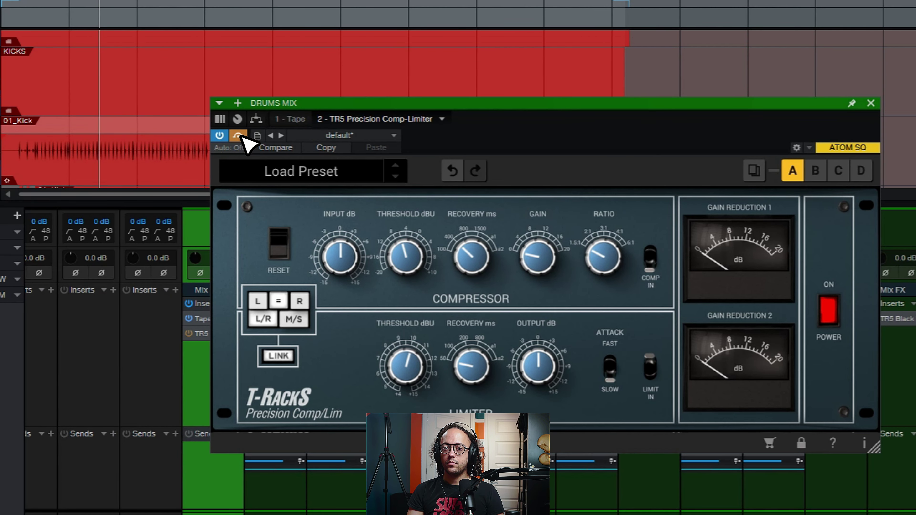
pyautogui.click(239, 136)
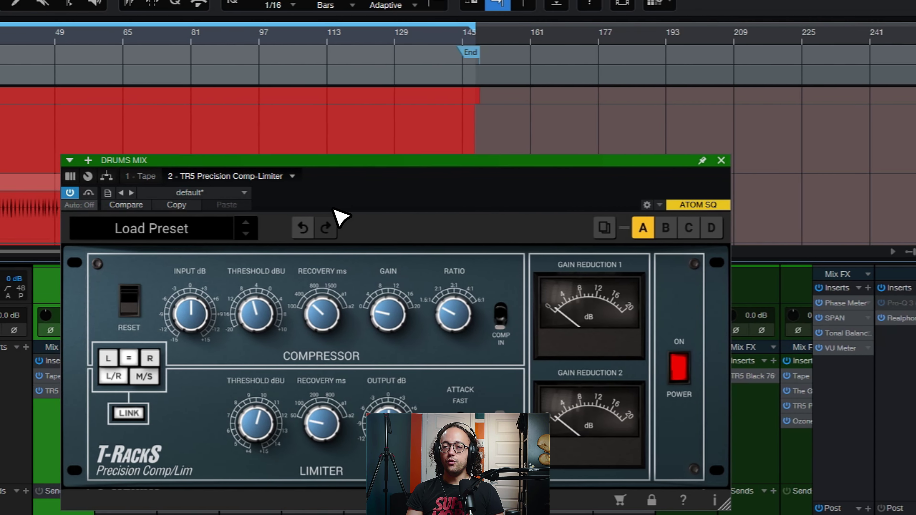
# Switch the limiter section in, and toggle its attack setting over and back
pyautogui.click(309, 317)
pyautogui.click(500, 422)
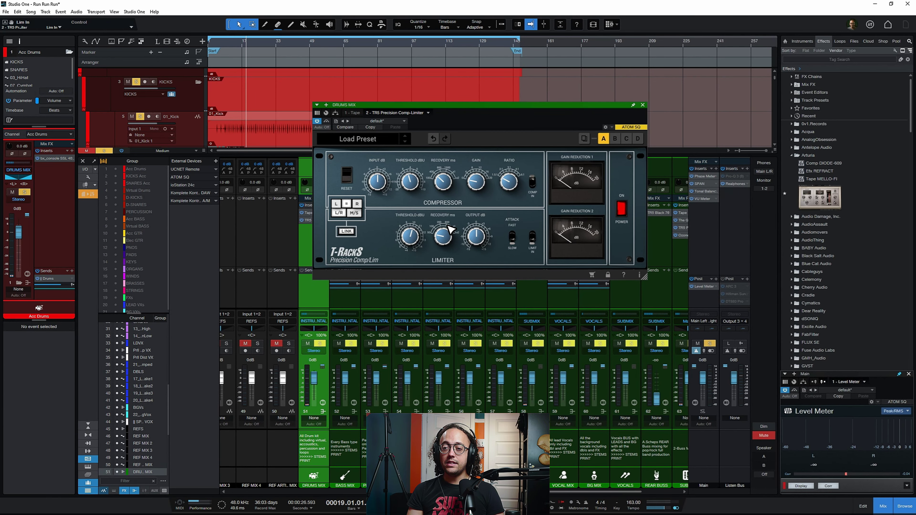
pyautogui.click(512, 239)
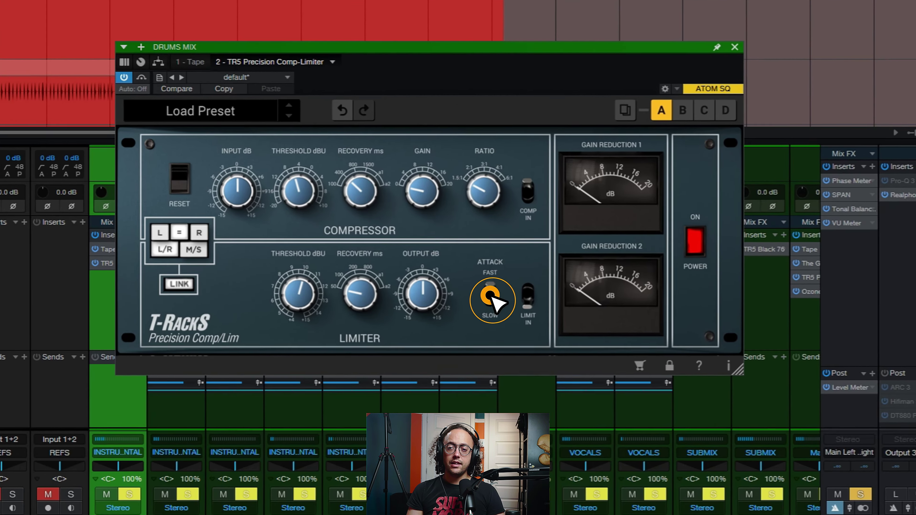
pyautogui.click(512, 239)
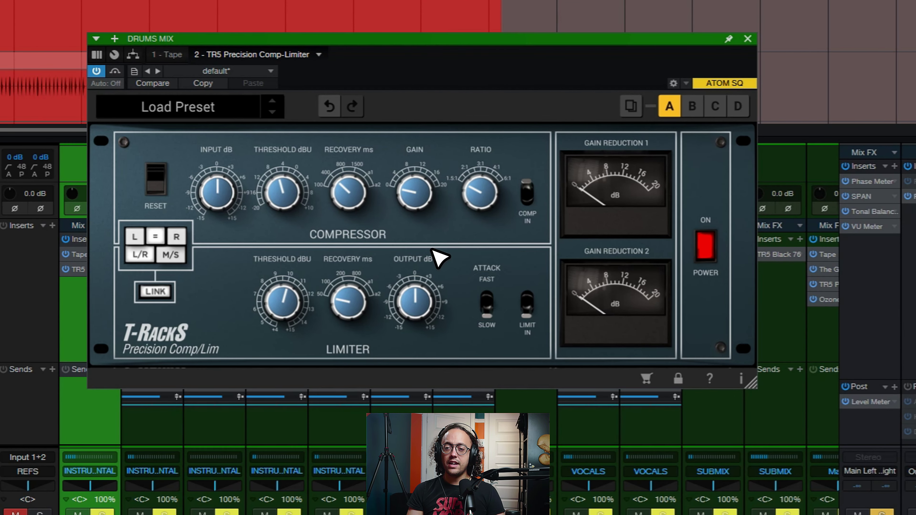
# Raise the plug-in's input to about +9 dB, offset it with an output of about -9 dB, and clear the main output's clip indicator
pyautogui.moveTo(352, 295); pyautogui.dragTo(358, 364)
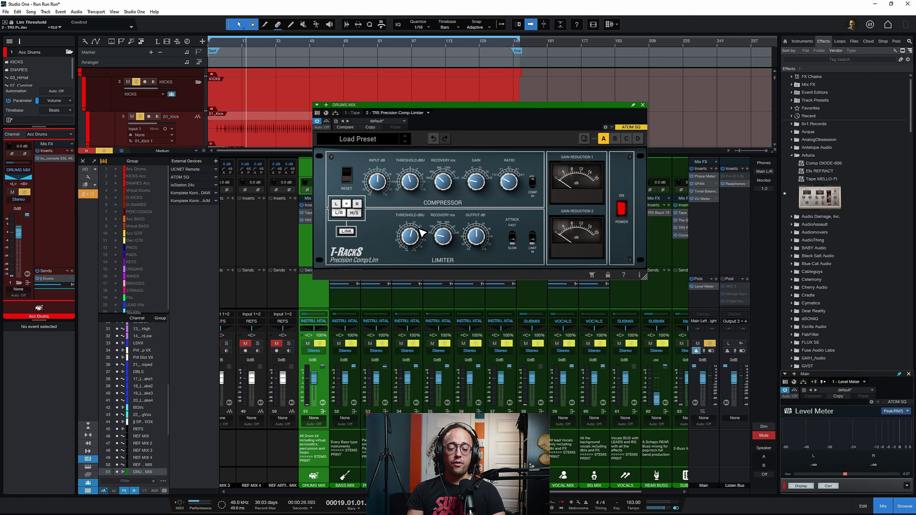
pyautogui.moveTo(422, 232); pyautogui.dragTo(409, 302)
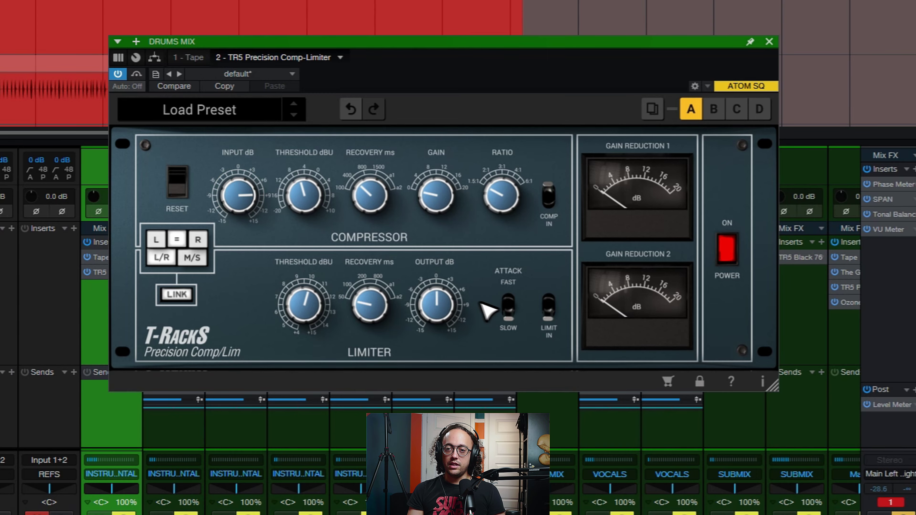
pyautogui.moveTo(435, 262); pyautogui.dragTo(426, 308)
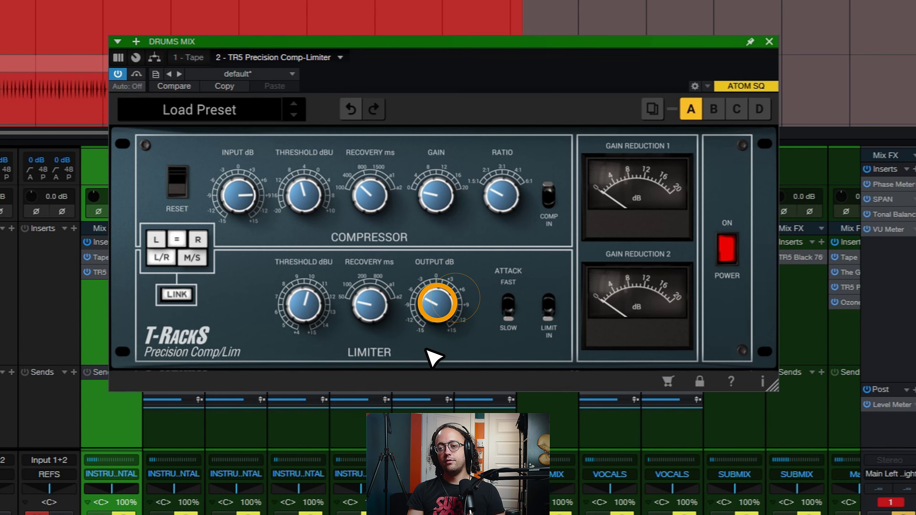
pyautogui.moveTo(433, 357); pyautogui.dragTo(429, 372)
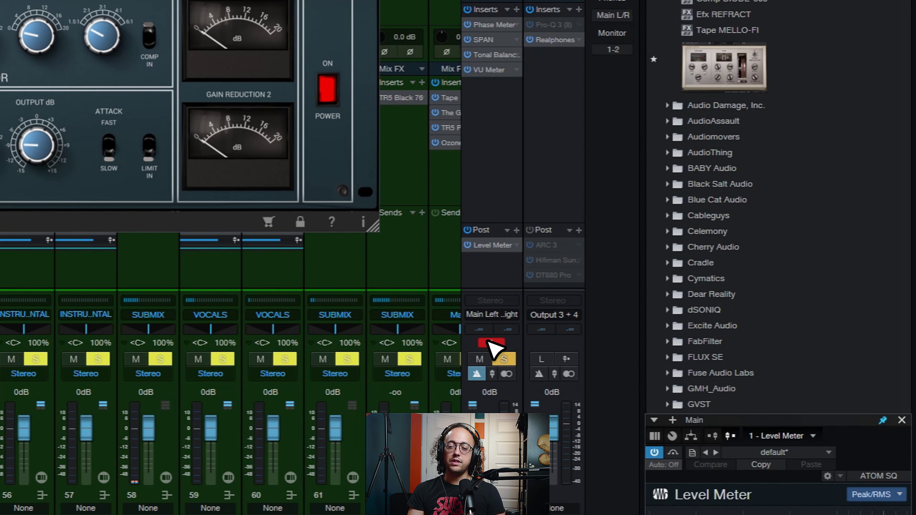
pyautogui.click(488, 342)
pyautogui.click(385, 215)
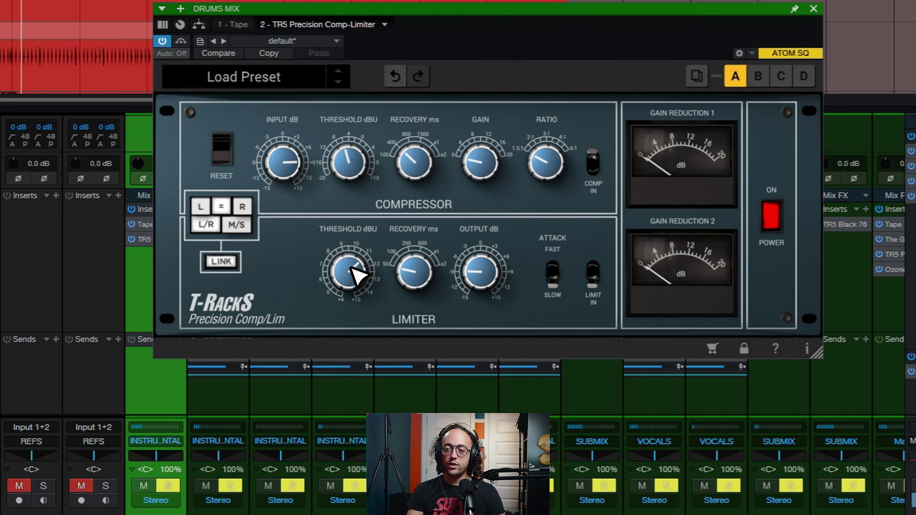
# Lower the limiter's threshold to +4 dBu, and raise the input to +15 dB while reducing the output to compensate
pyautogui.moveTo(348, 268); pyautogui.dragTo(367, 317)
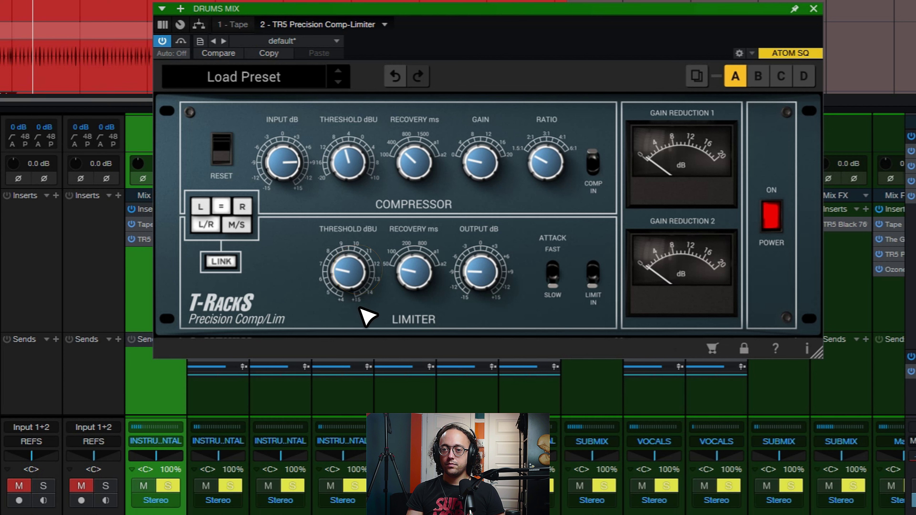
pyautogui.moveTo(349, 275); pyautogui.dragTo(355, 337)
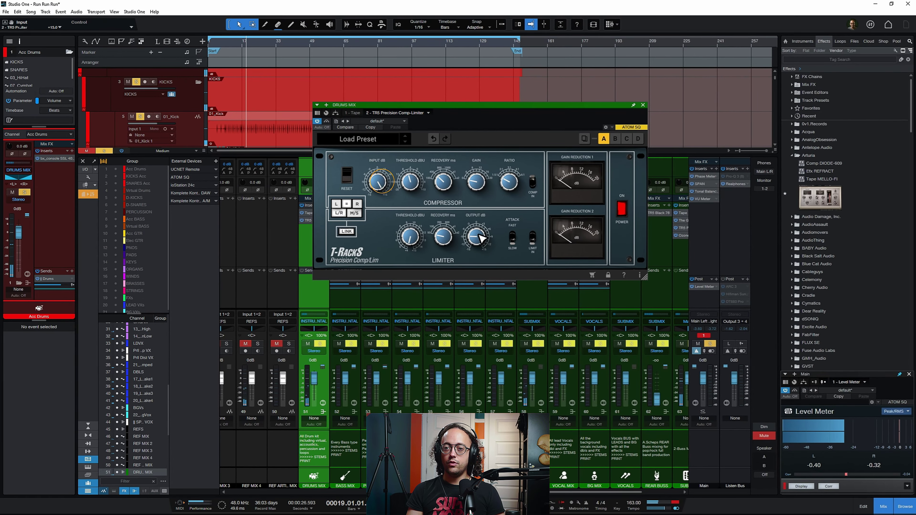
pyautogui.click(476, 277)
pyautogui.moveTo(476, 244); pyautogui.dragTo(476, 249)
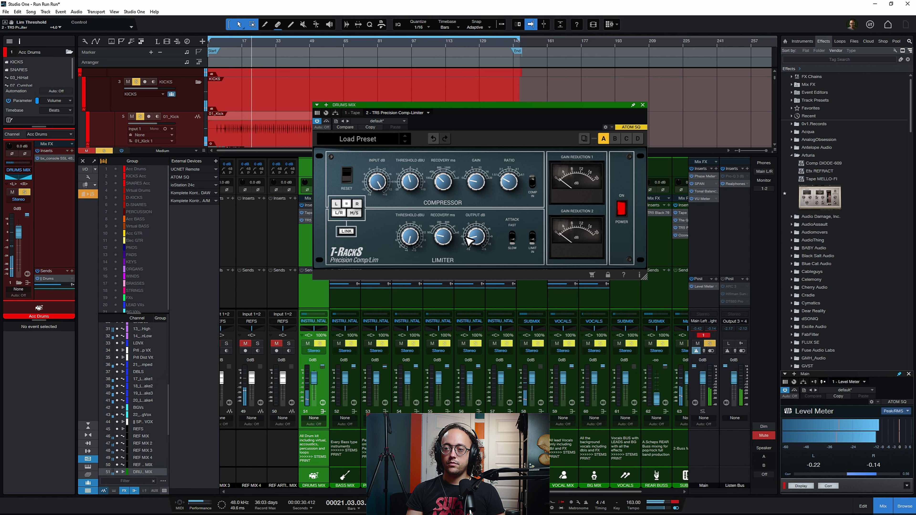
# Set the limiter's recovery to 50 ms and the output to -12 dB, and compare the plug-in bypassed and active
pyautogui.moveTo(442, 237)
pyautogui.mouseDown()
pyautogui.moveTo(450, 240)
pyautogui.moveTo(447, 249)
pyautogui.mouseUp()
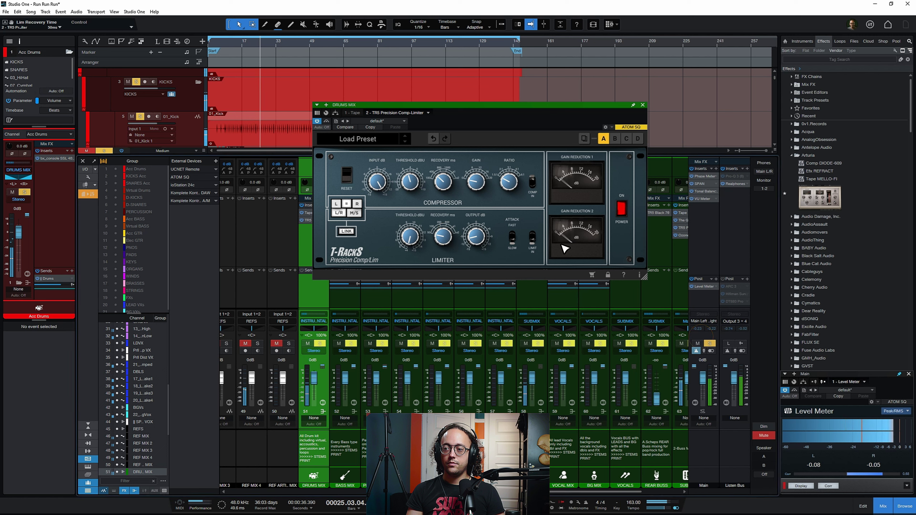
pyautogui.moveTo(479, 237); pyautogui.dragTo(483, 246)
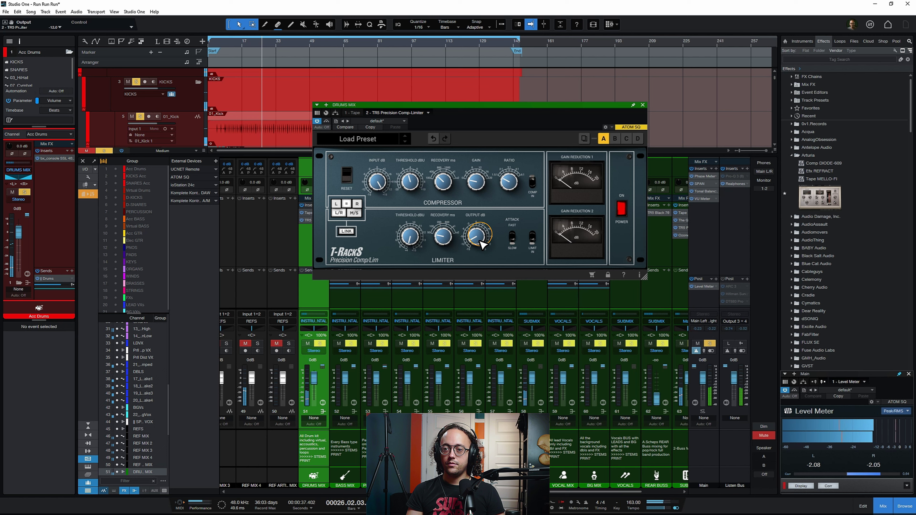
pyautogui.click(327, 121)
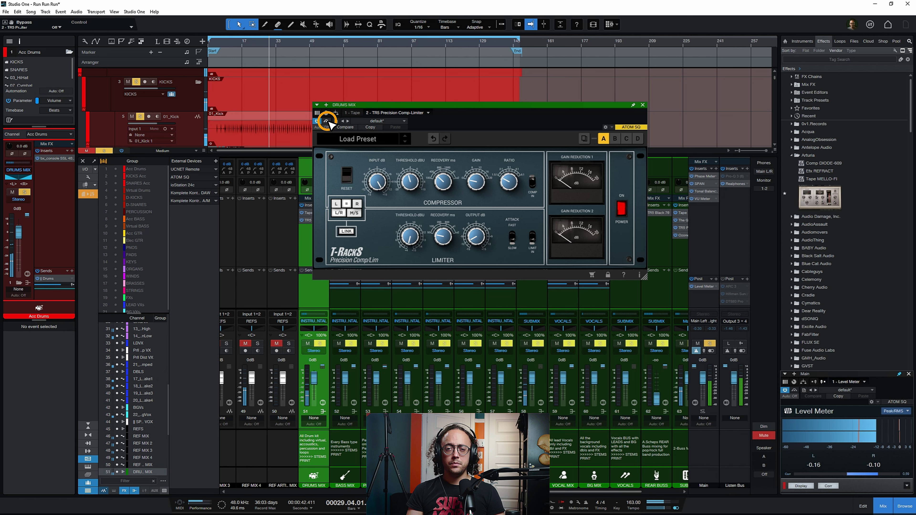
pyautogui.click(326, 121)
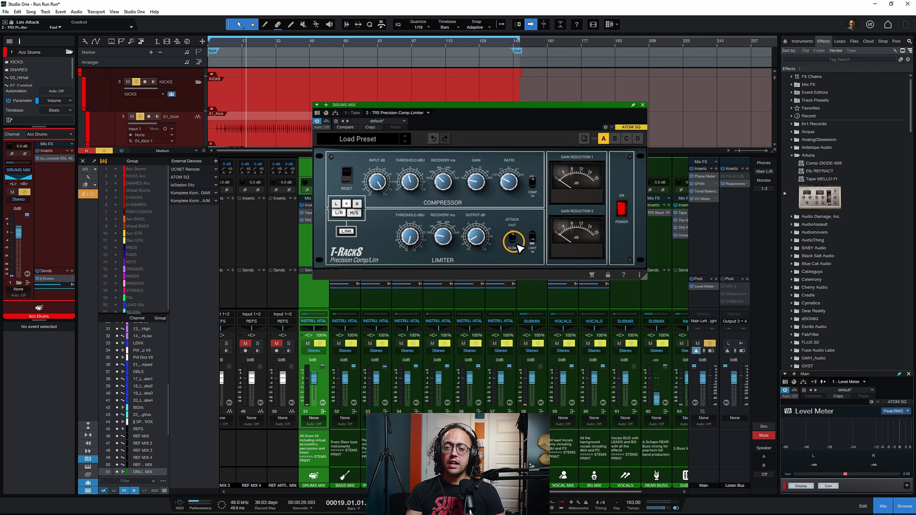
# Play the drums again and compare the limited sound with the plug-in bypassed and active
pyautogui.press('space')
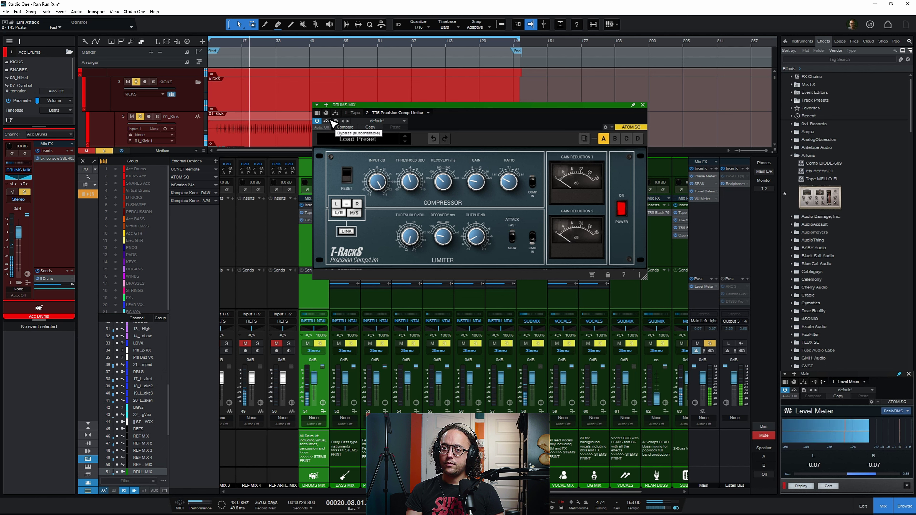
pyautogui.click(330, 123)
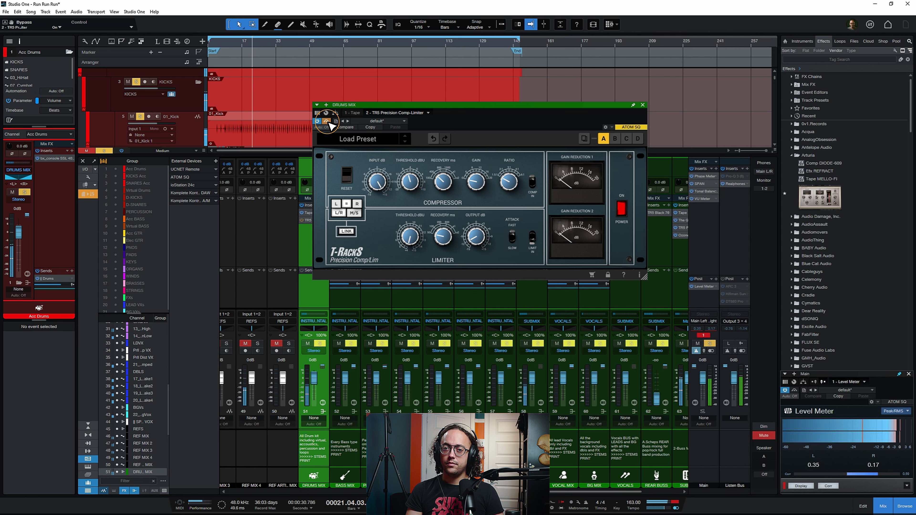
pyautogui.click(328, 123)
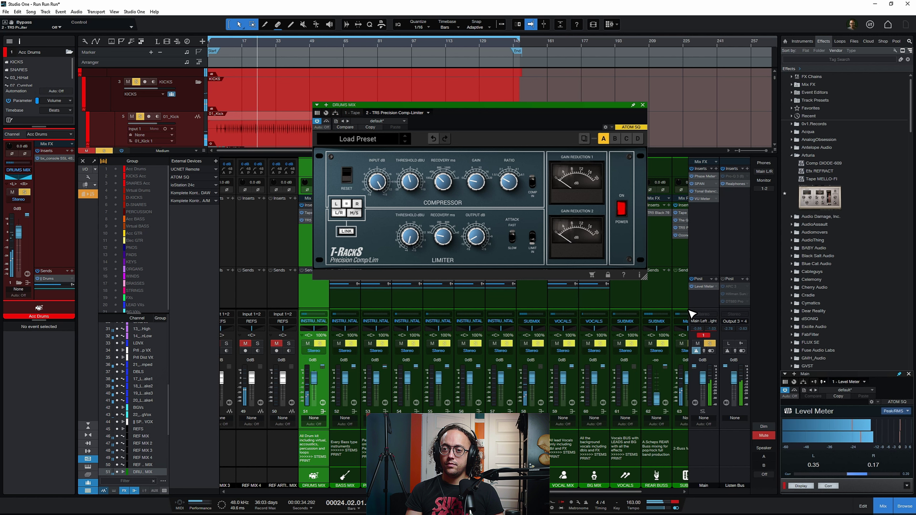
# Clear the main output's clip indicator with the drums mix level lowered to -1.6 dB, and set the limiter's attack to fast
pyautogui.click(703, 335)
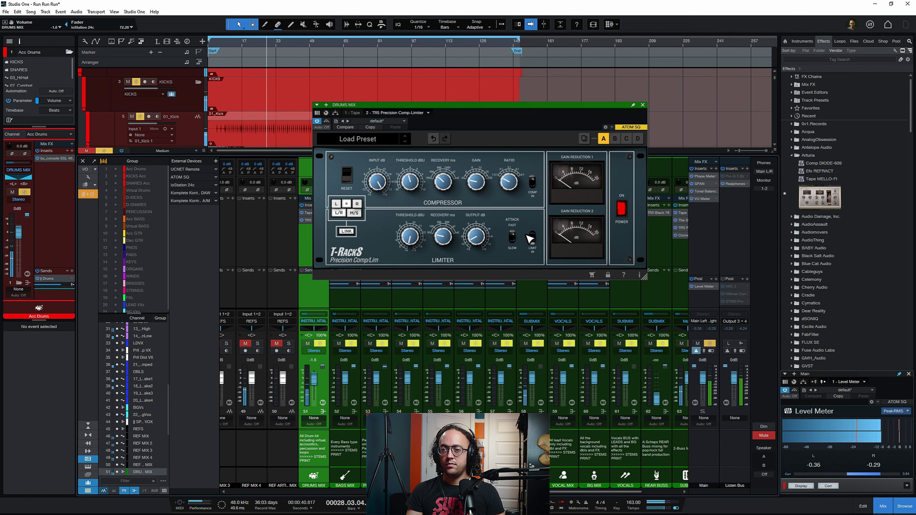
pyautogui.click(512, 236)
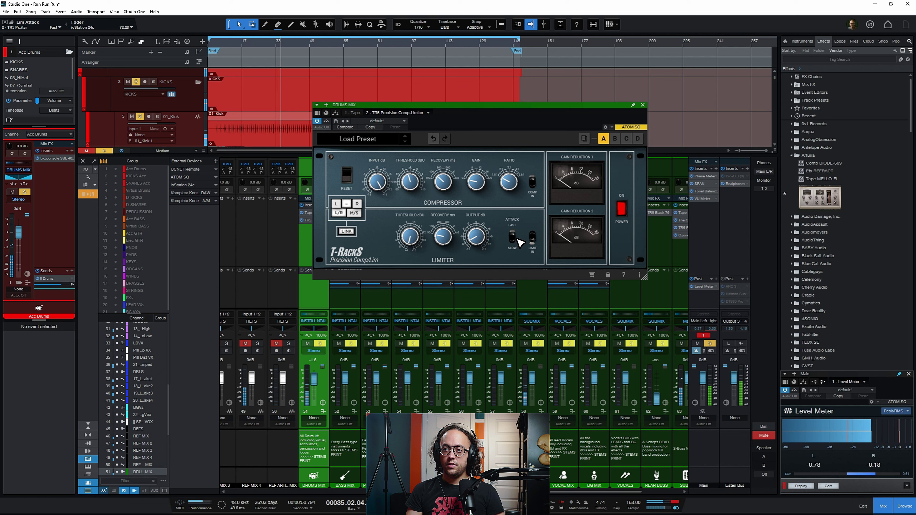
# Rewind the playback position, set the limiter's threshold to about +8 dBu, and lower the compressor's threshold
pyautogui.press('Left')
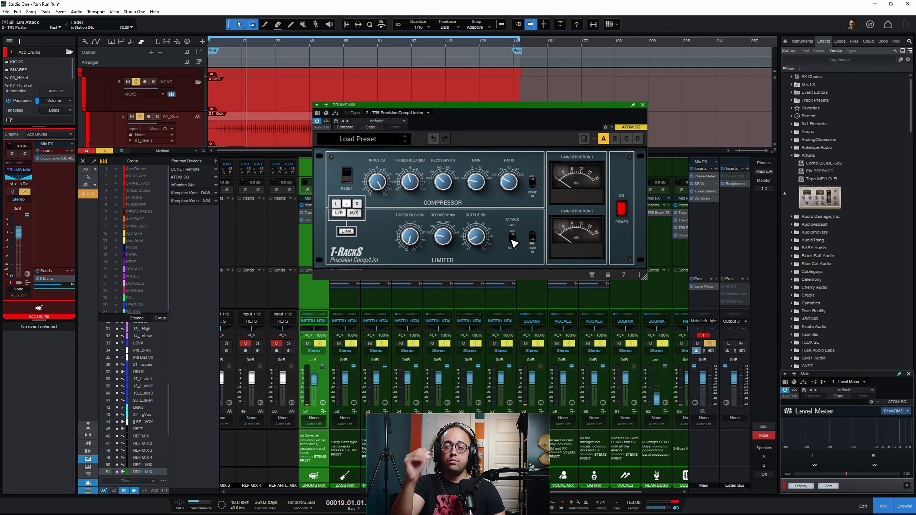
pyautogui.moveTo(414, 216); pyautogui.dragTo(419, 195)
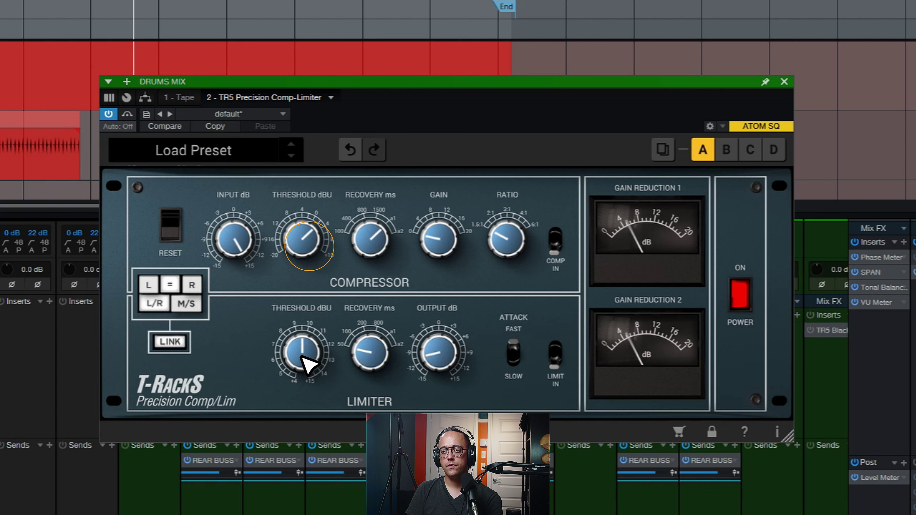
pyautogui.moveTo(303, 357); pyautogui.dragTo(305, 375)
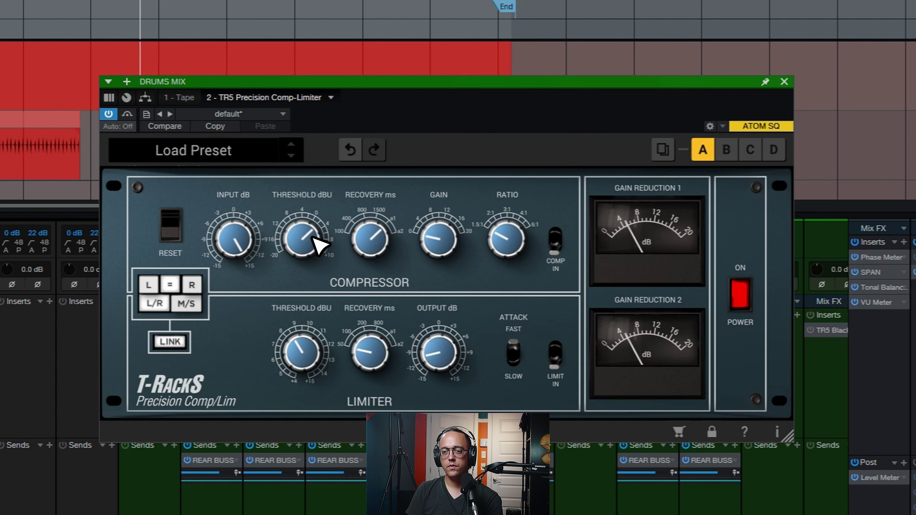
pyautogui.moveTo(302, 238); pyautogui.dragTo(307, 283)
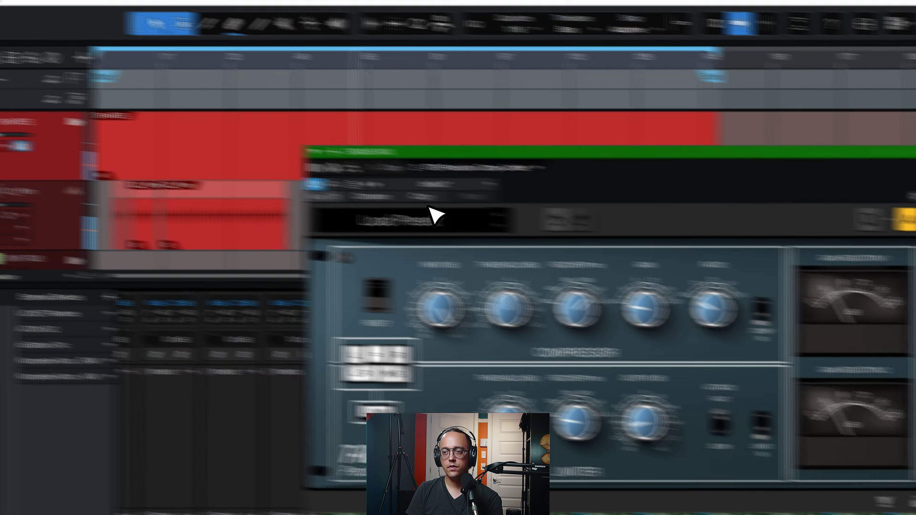
# Compare the plug-in bypassed and active while raising its output slightly and adjusting the compressor's recovery
pyautogui.click(127, 114)
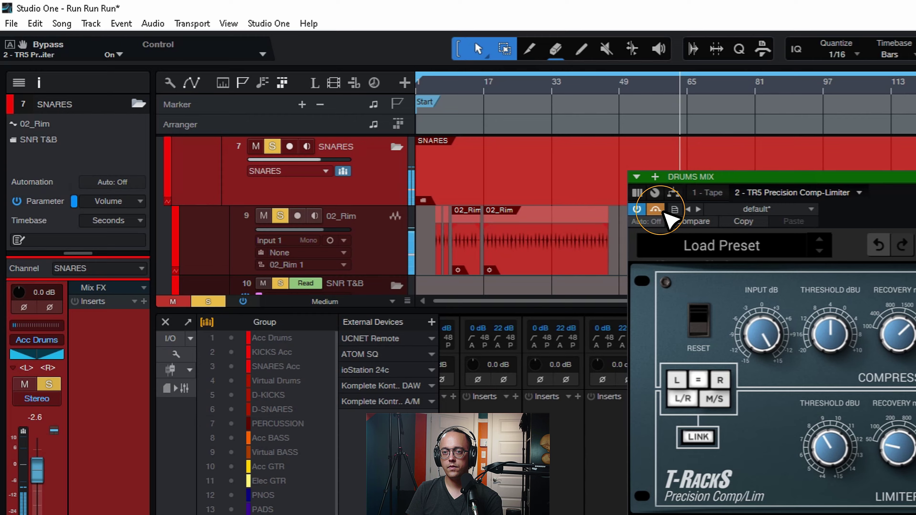
pyautogui.click(645, 210)
pyautogui.click(915, 445)
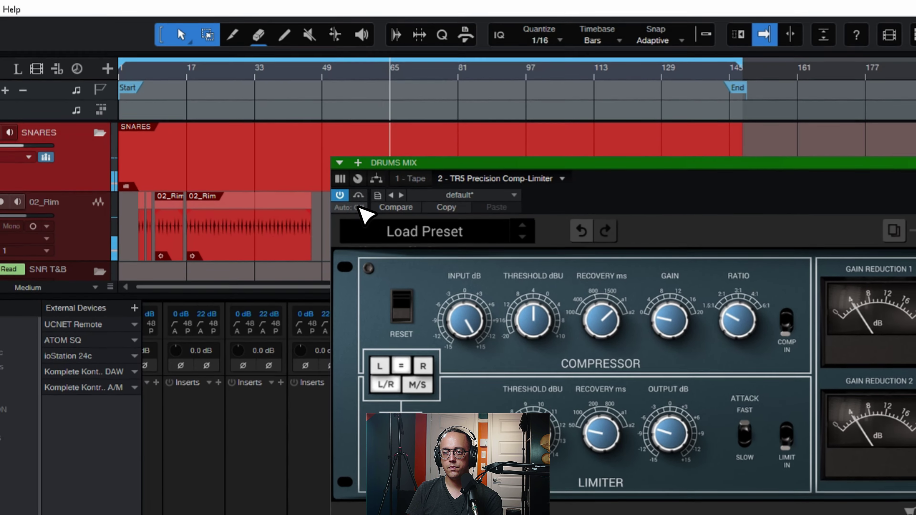
pyautogui.click(357, 114)
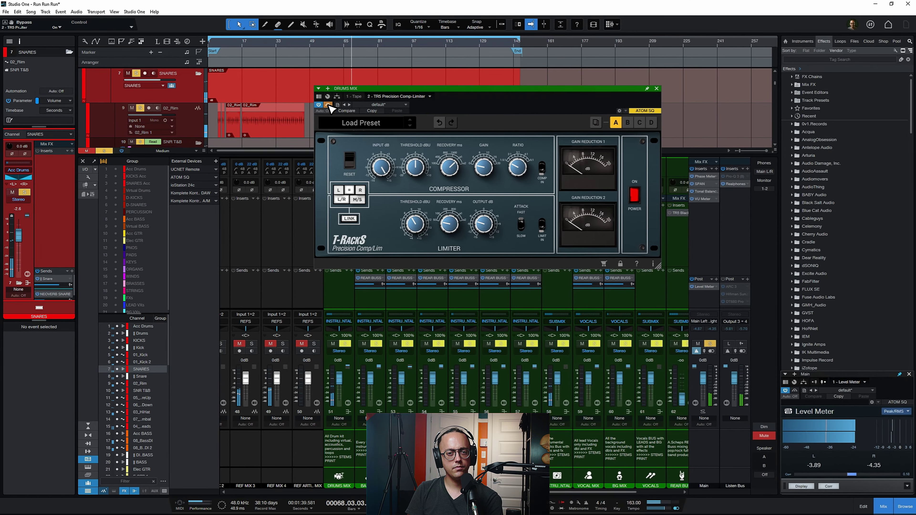
pyautogui.click(329, 109)
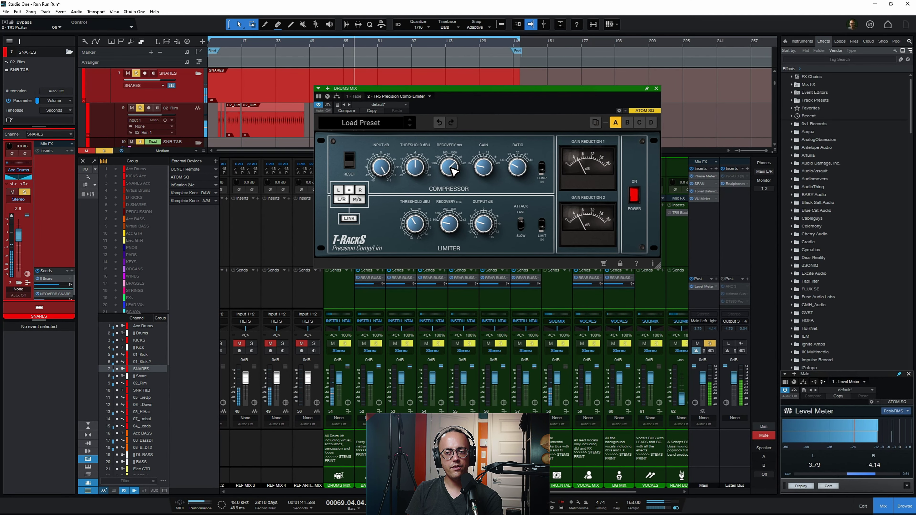
pyautogui.click(450, 171)
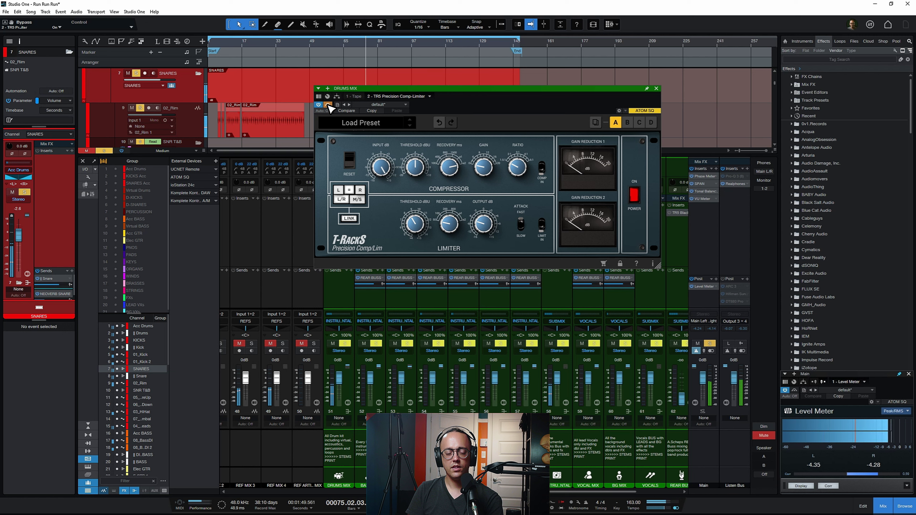
pyautogui.click(327, 105)
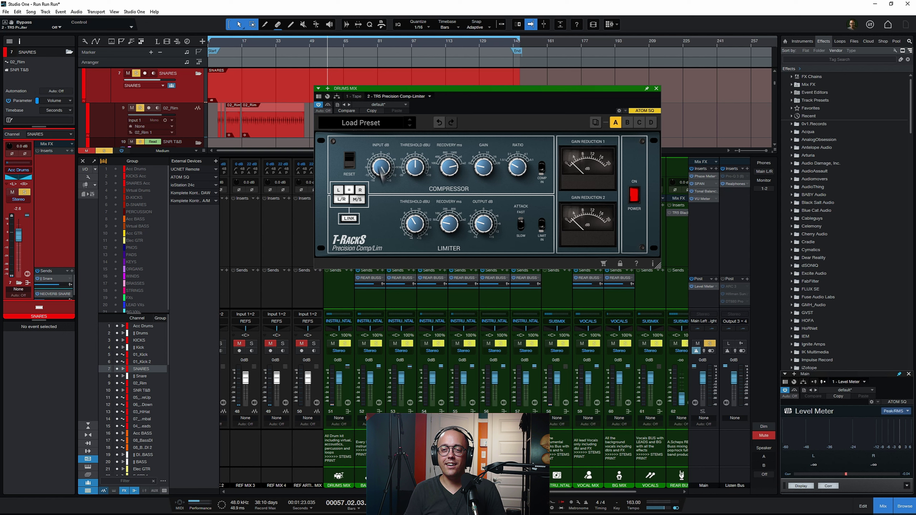
# Clear the drum solos and play the full mix with the drums mix compressor active
pyautogui.press('s')
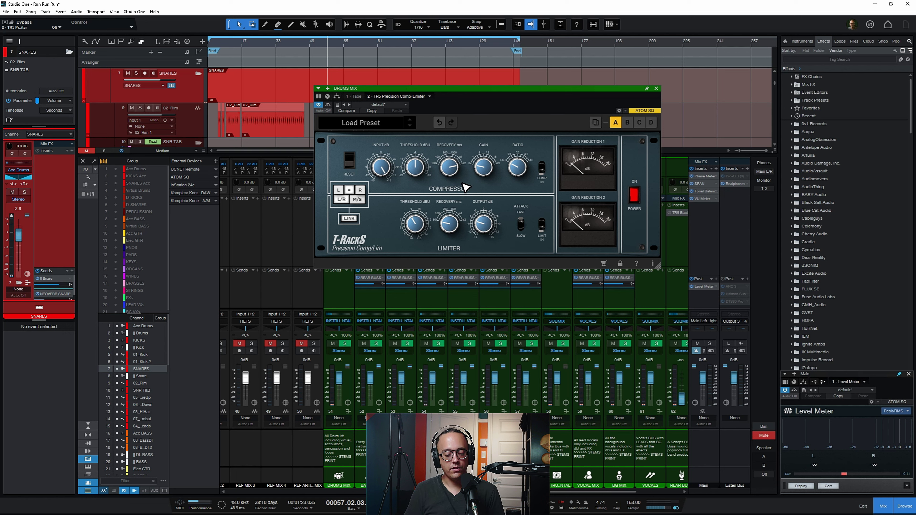
pyautogui.press('space')
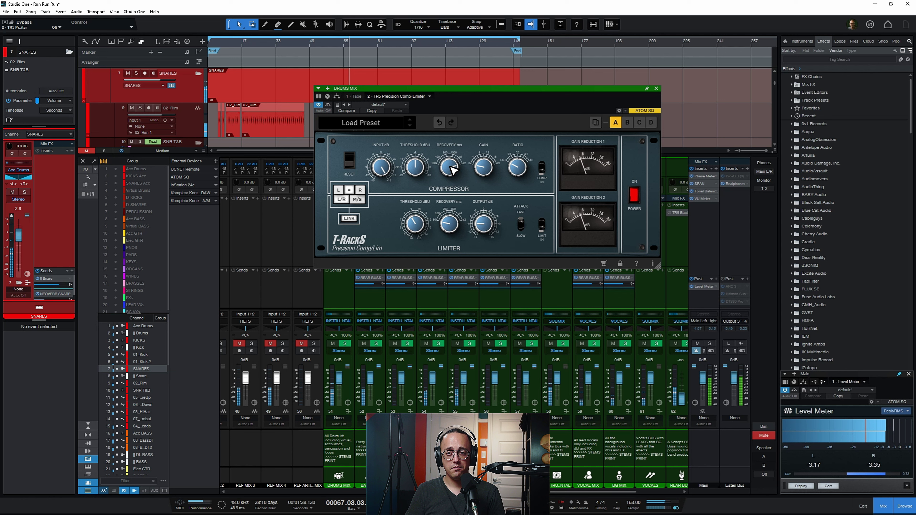
# Remove the TR5 Precision Comp-Limiter from the drums mix channel
pyautogui.click(429, 96)
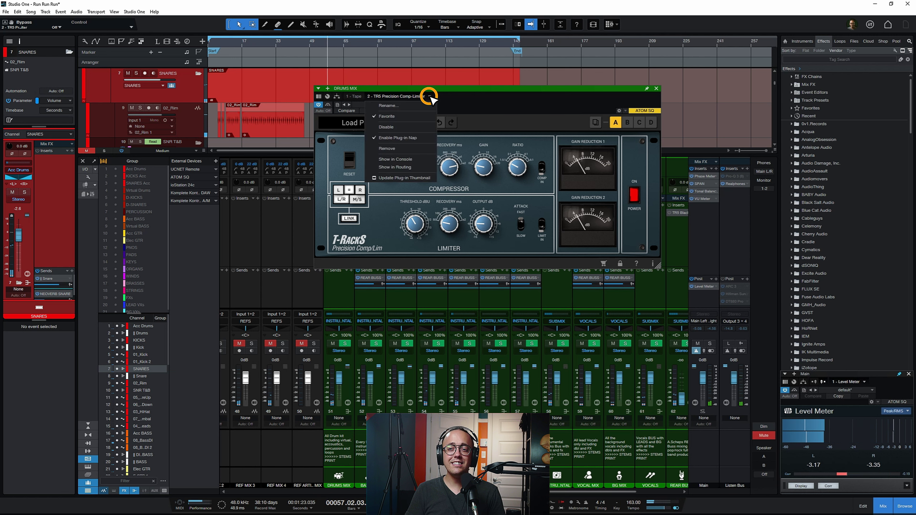
pyautogui.click(404, 144)
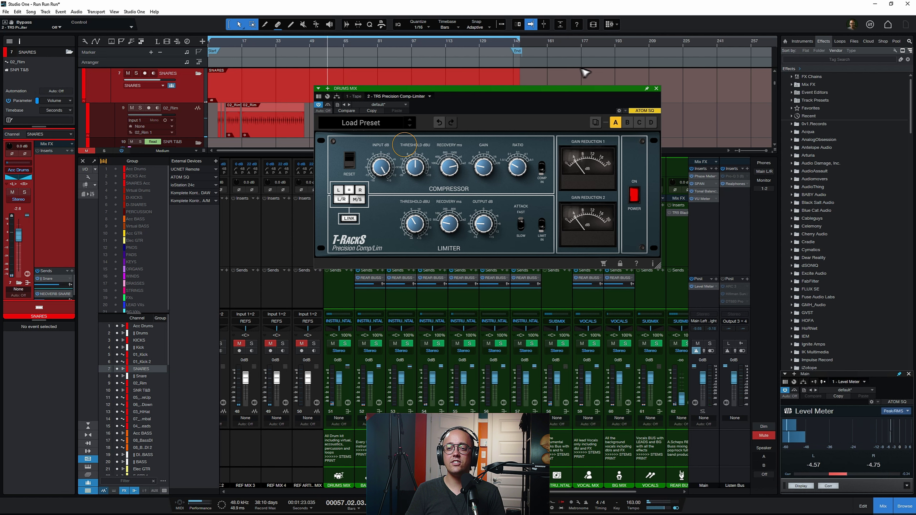
pyautogui.click(655, 88)
pyautogui.click(339, 303)
pyautogui.click(631, 87)
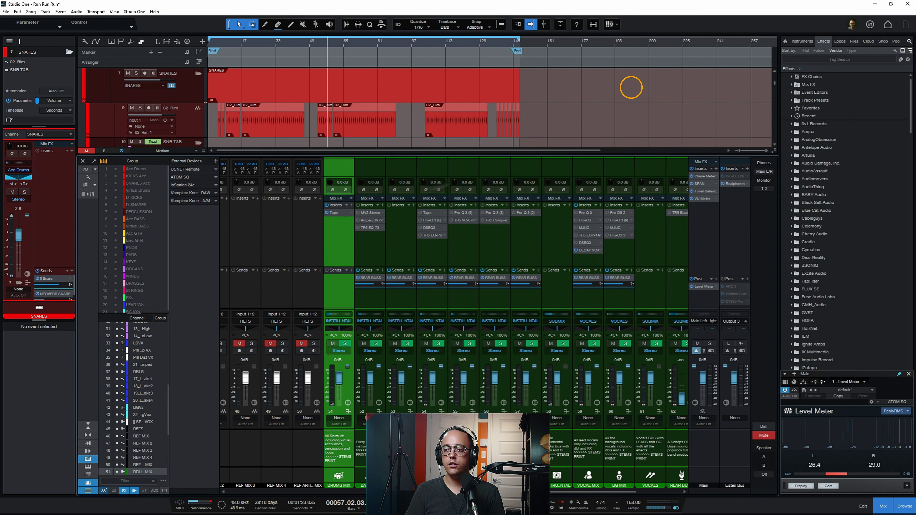
# Insert the Comp DIODE-609 plug-in after Tape on the drums mix channel
pyautogui.click(351, 205)
pyautogui.press('Escape')
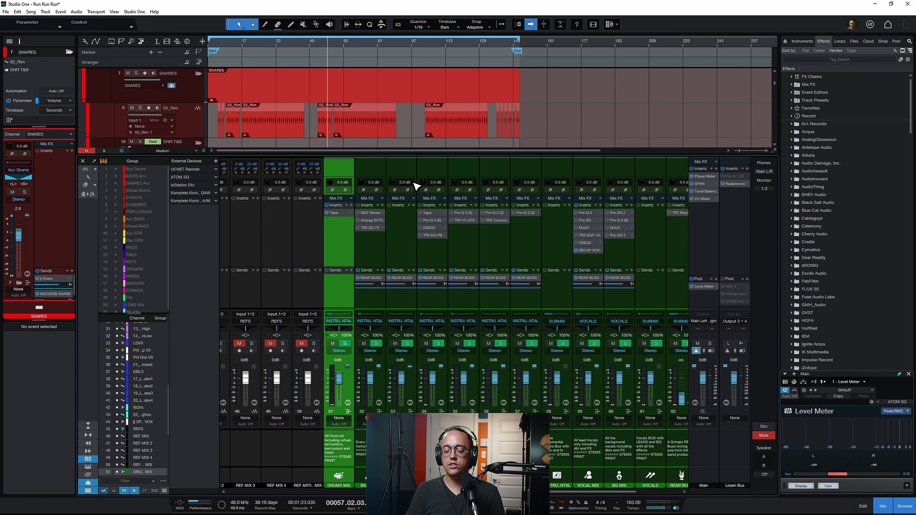
pyautogui.click(418, 184)
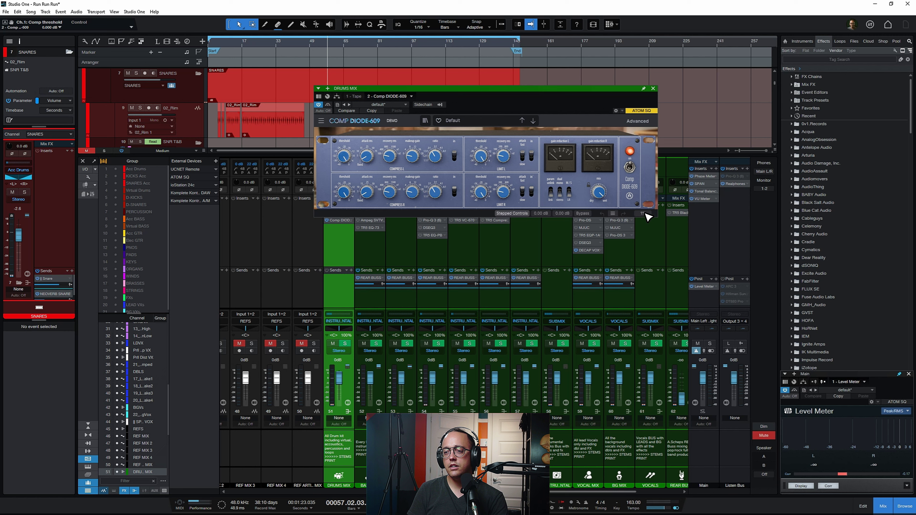
# Play the full mix and try different recovery and attack settings on the compressor section
pyautogui.press('space')
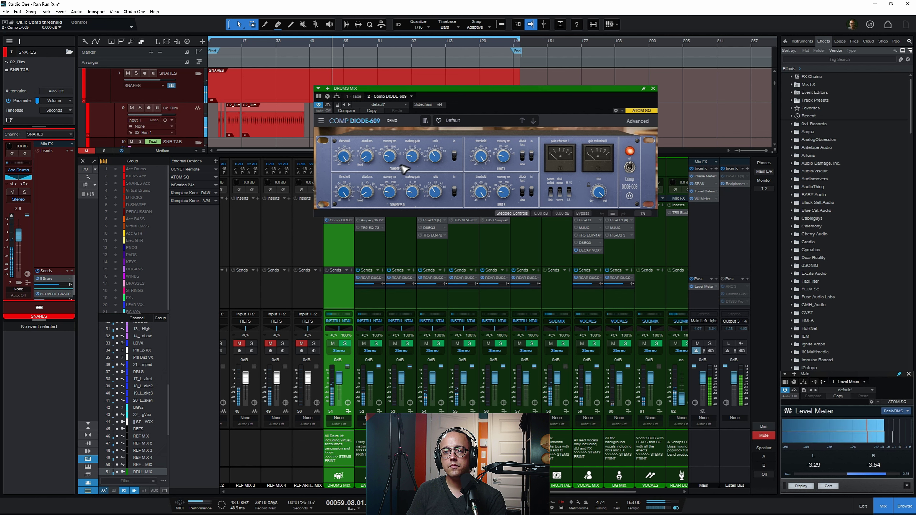
pyautogui.moveTo(436, 155)
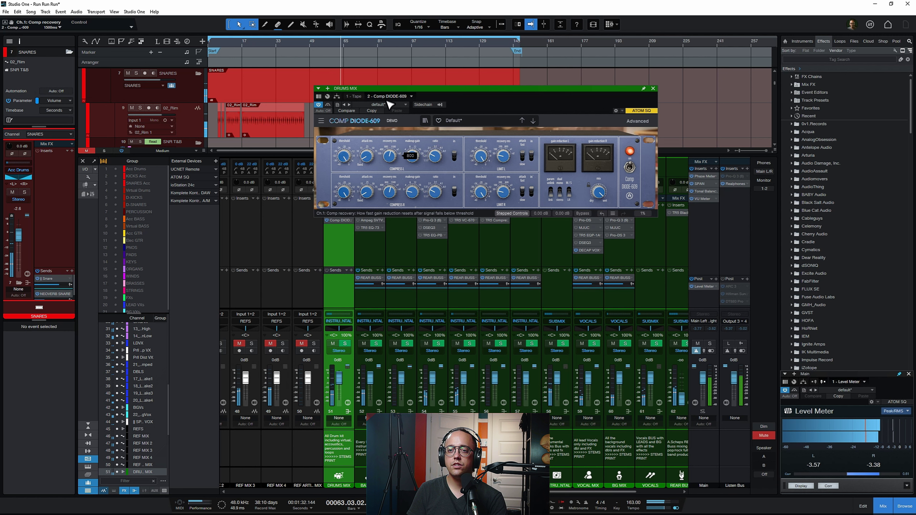
pyautogui.moveTo(367, 162)
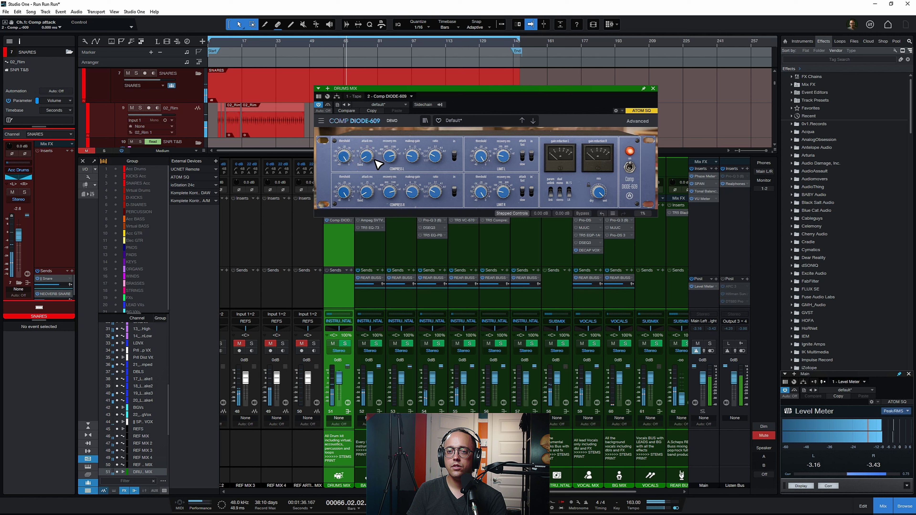
pyautogui.moveTo(369, 163); pyautogui.dragTo(371, 134)
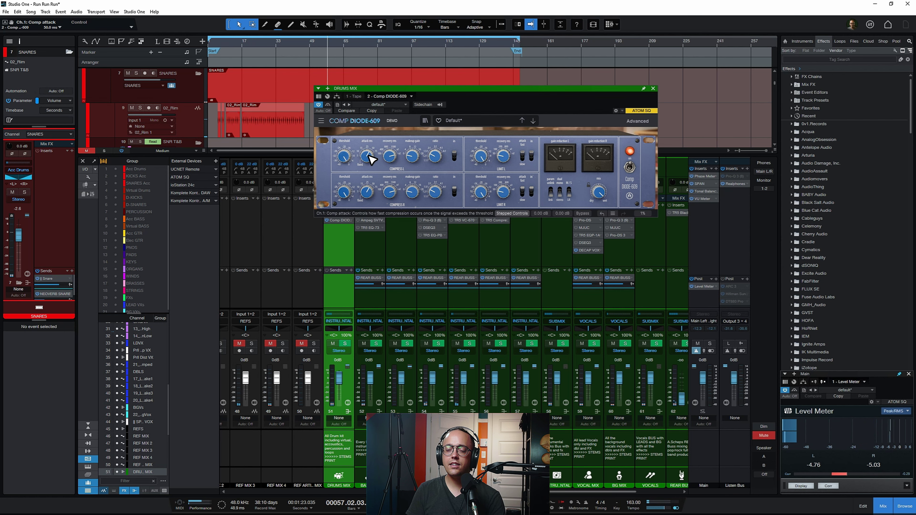
pyautogui.moveTo(370, 158)
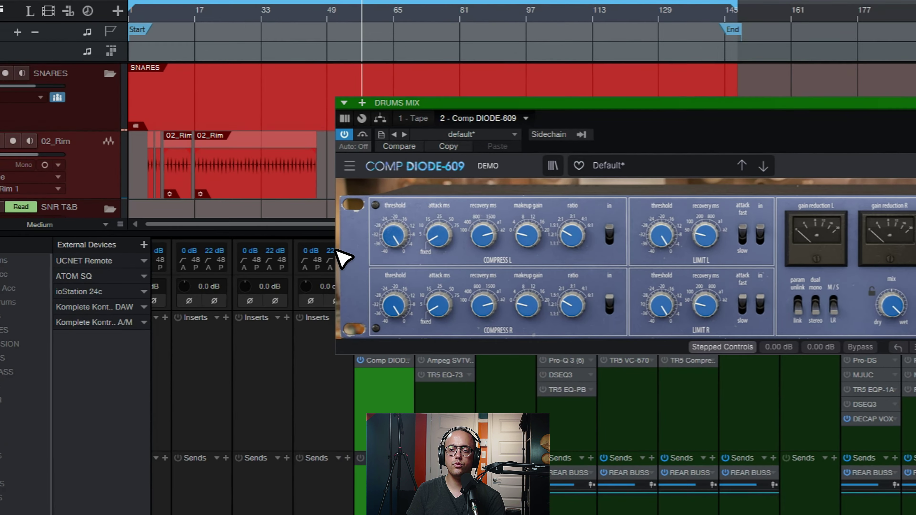
# Lower the compressor's threshold to -32 dBm and compare the drums mix with the plug-in bypassed and active
pyautogui.moveTo(340, 154)
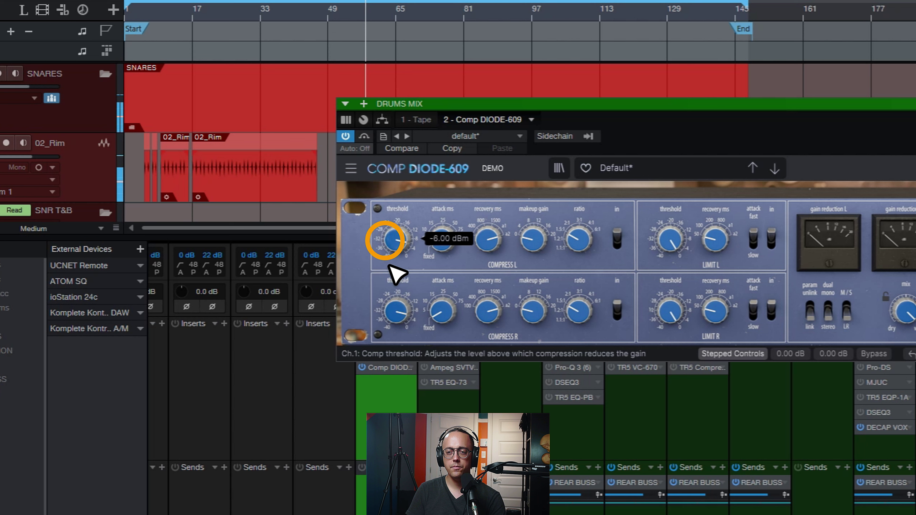
pyautogui.moveTo(389, 266); pyautogui.dragTo(388, 378)
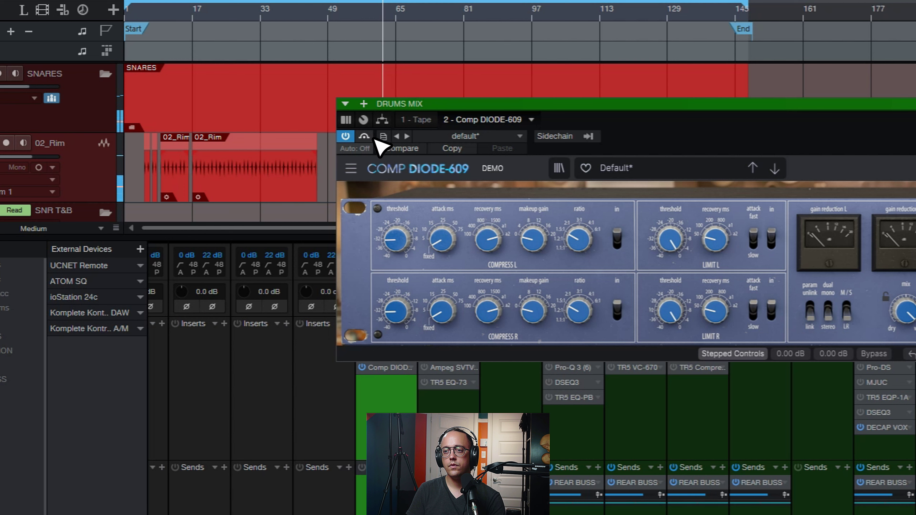
pyautogui.click(368, 137)
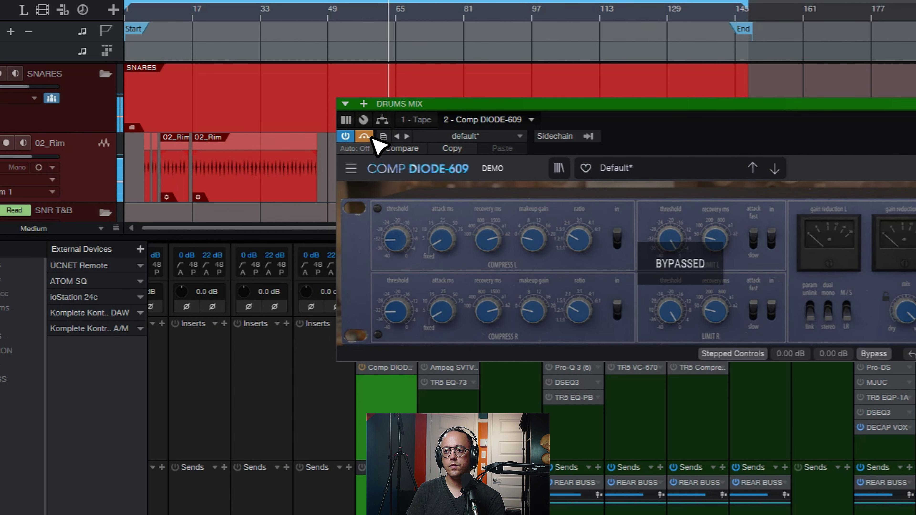
pyautogui.click(369, 137)
# Lower the compressor's threshold further, raise its makeup gain to compensate, and compare the plug-in bypassed and active
pyautogui.click(404, 244)
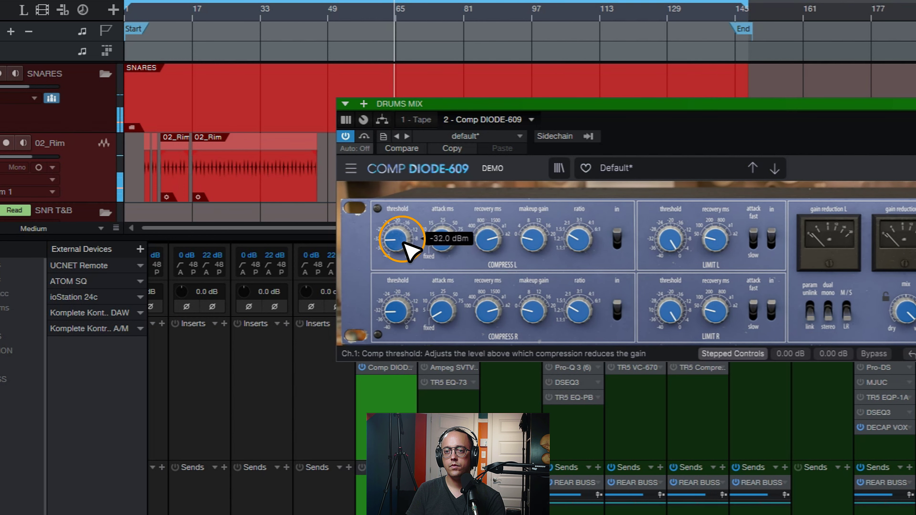
pyautogui.click(528, 234)
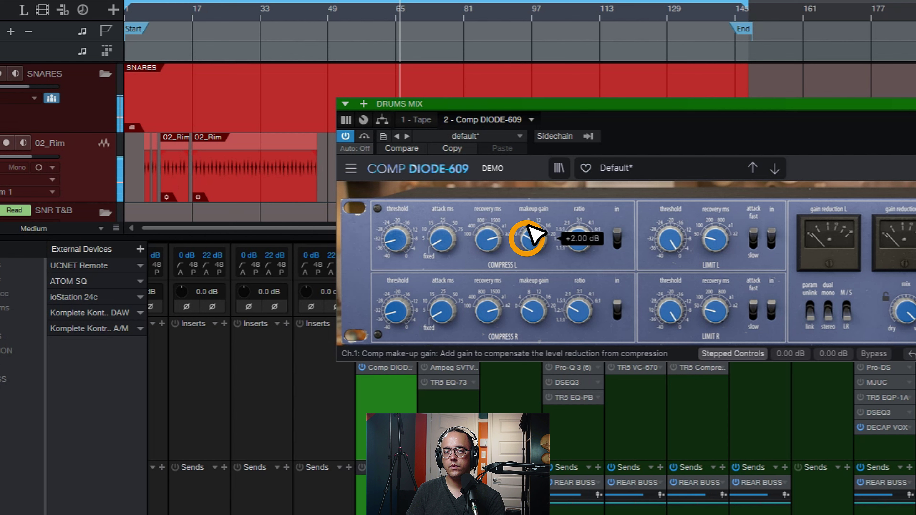
pyautogui.click(399, 239)
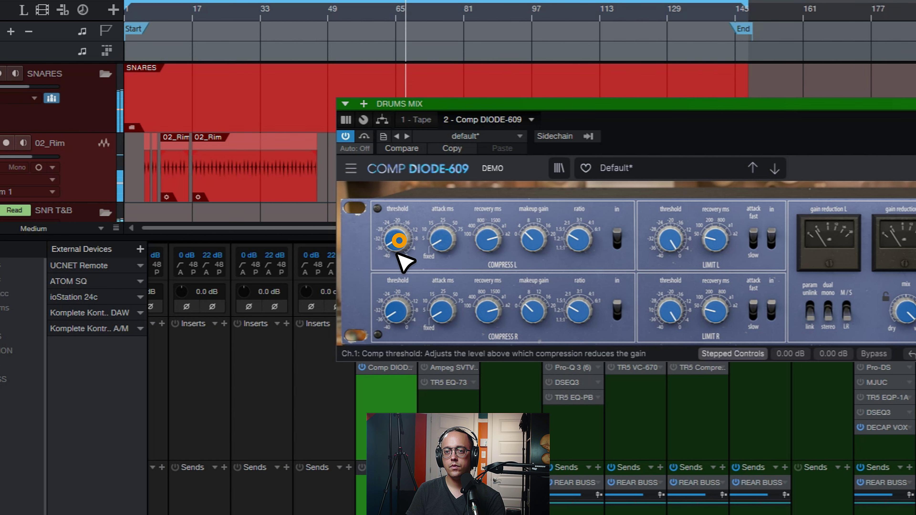
pyautogui.click(364, 137)
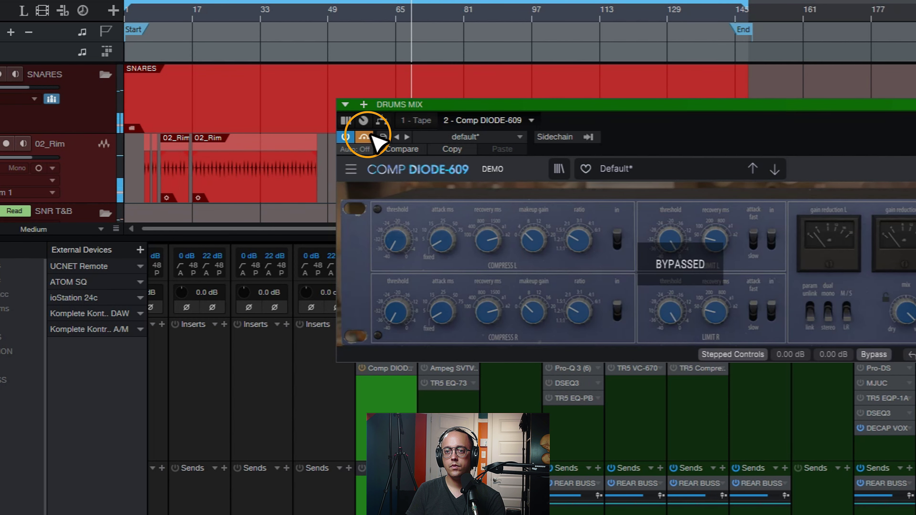
pyautogui.click(371, 137)
# Try the a1 automatic recovery on the compressor, and set its recovery to 100 ms
pyautogui.click(491, 257)
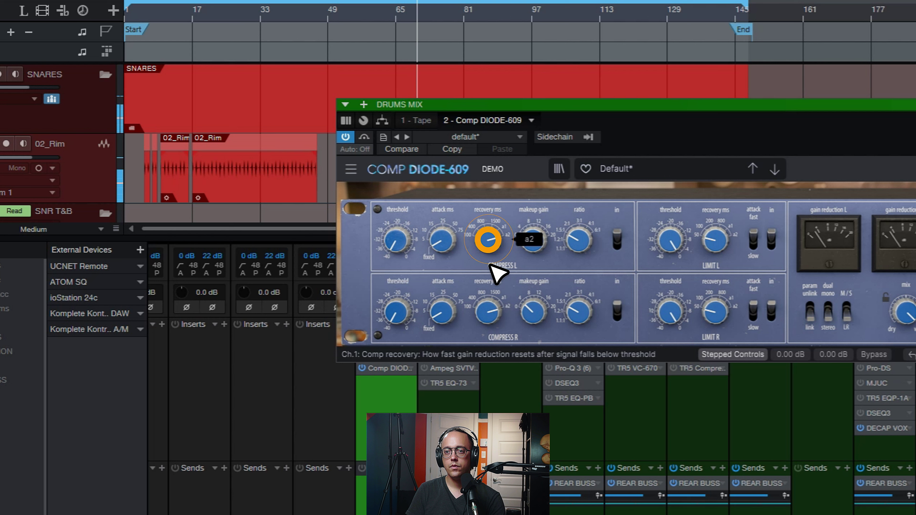
pyautogui.scroll(-1, 489, 239)
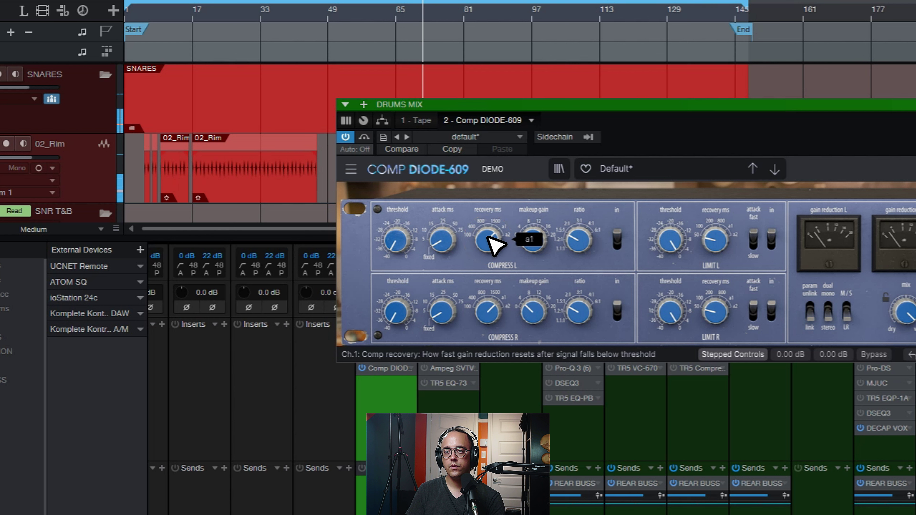
pyautogui.moveTo(488, 238); pyautogui.dragTo(497, 281)
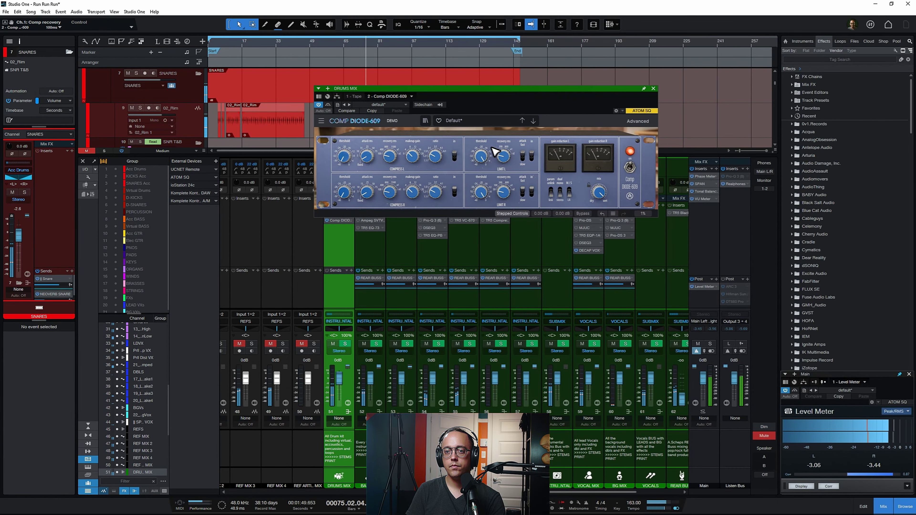
# Set the limiter's threshold to -16 dB and its recovery to 50 ms
pyautogui.moveTo(504, 159)
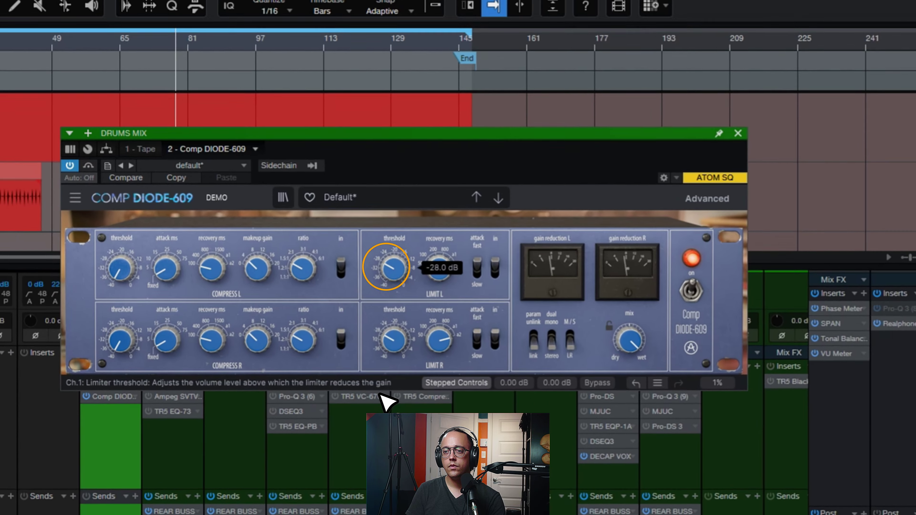
pyautogui.scroll(6, 373, 334)
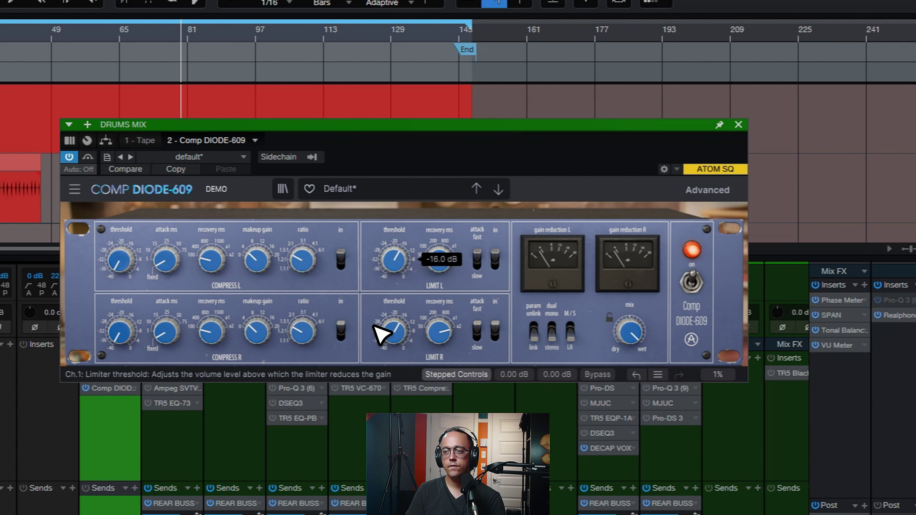
pyautogui.scroll(-5, 436, 261)
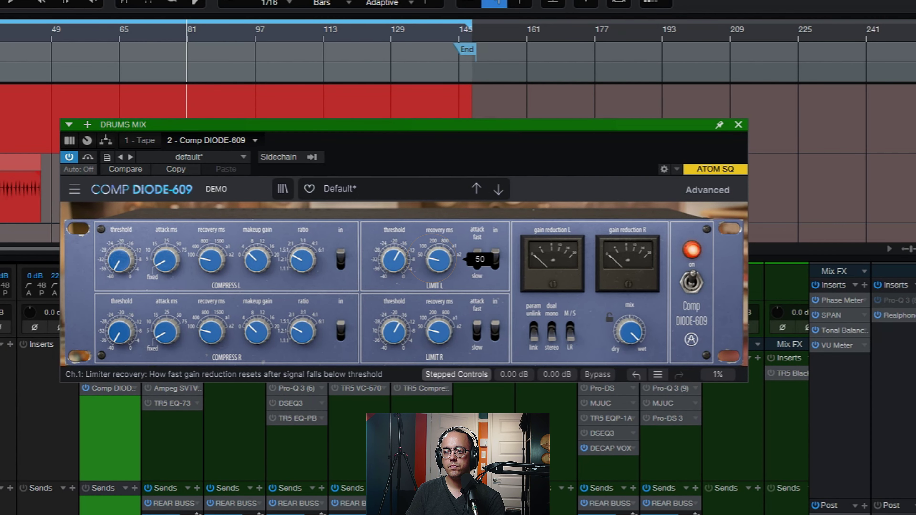
# Lower the limiter's threshold to -22 dB and raise the plug-in's output trim to 0.88 dB to compensate
pyautogui.moveTo(391, 265)
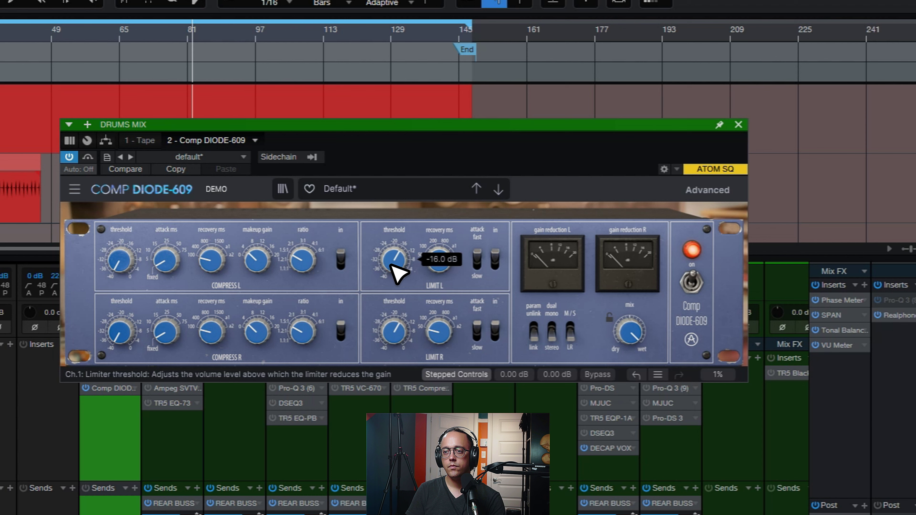
pyautogui.scroll(-2, 392, 266)
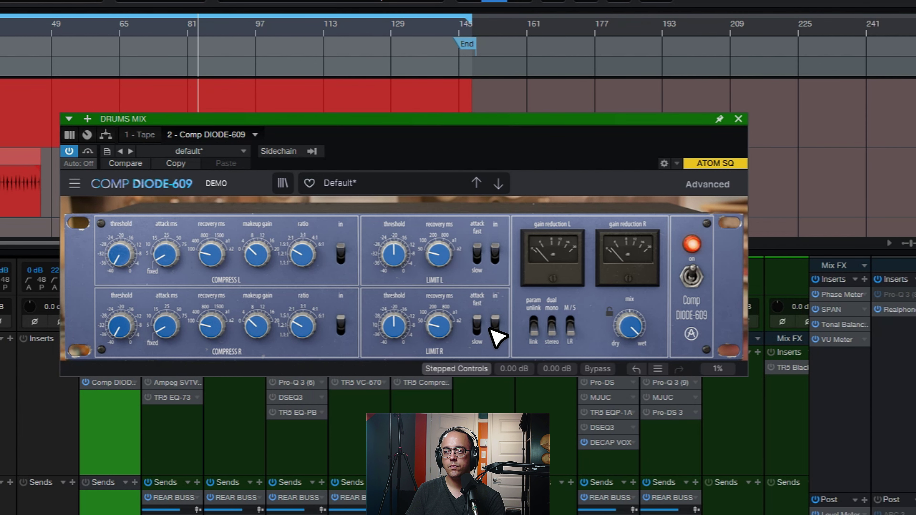
pyautogui.moveTo(390, 260)
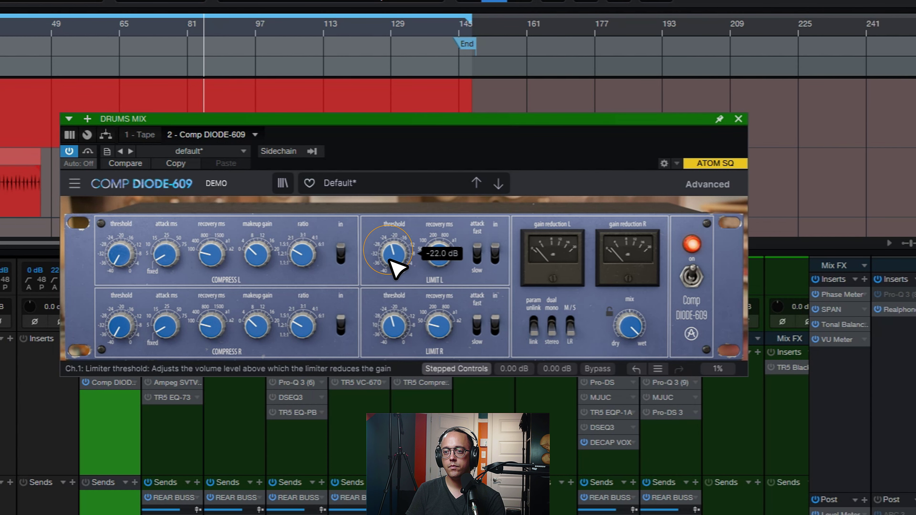
pyautogui.moveTo(552, 374); pyautogui.dragTo(553, 363)
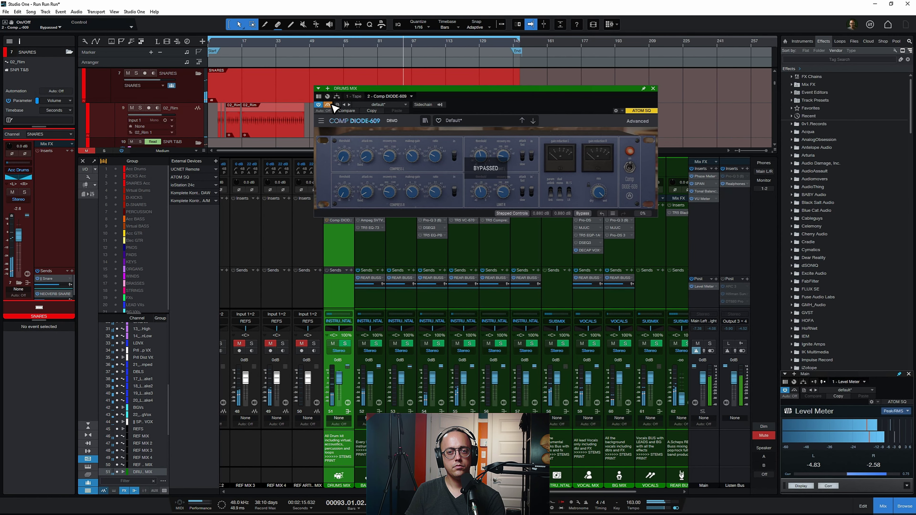
# Compare the drums mix with Comp DIODE-609 bypassed and active
pyautogui.click(329, 104)
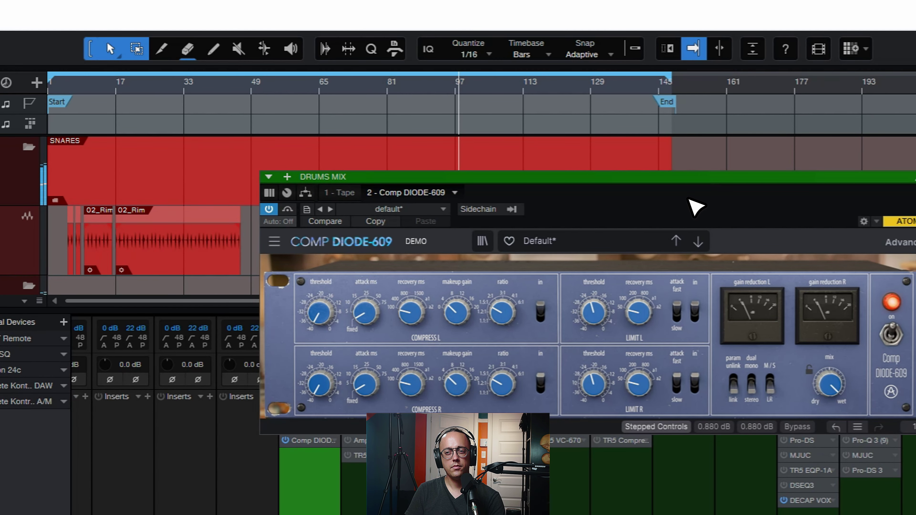
pyautogui.click(287, 209)
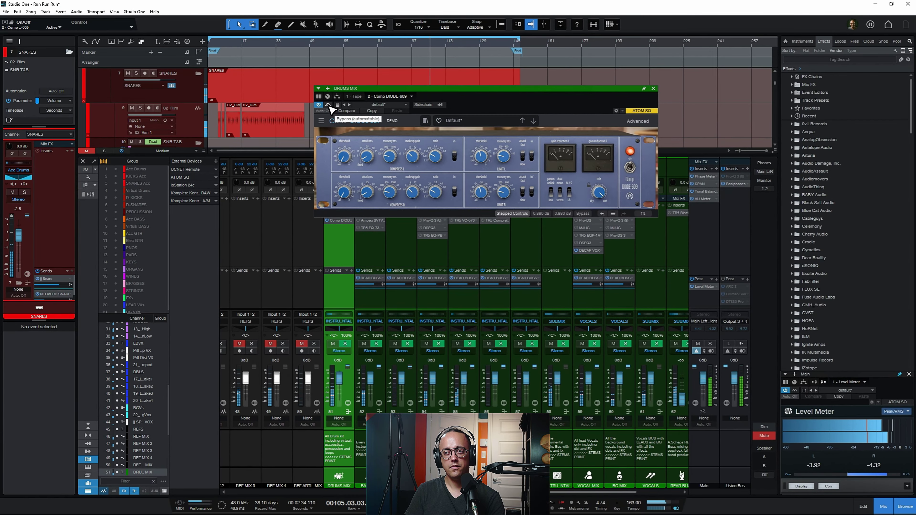
pyautogui.click(227, 209)
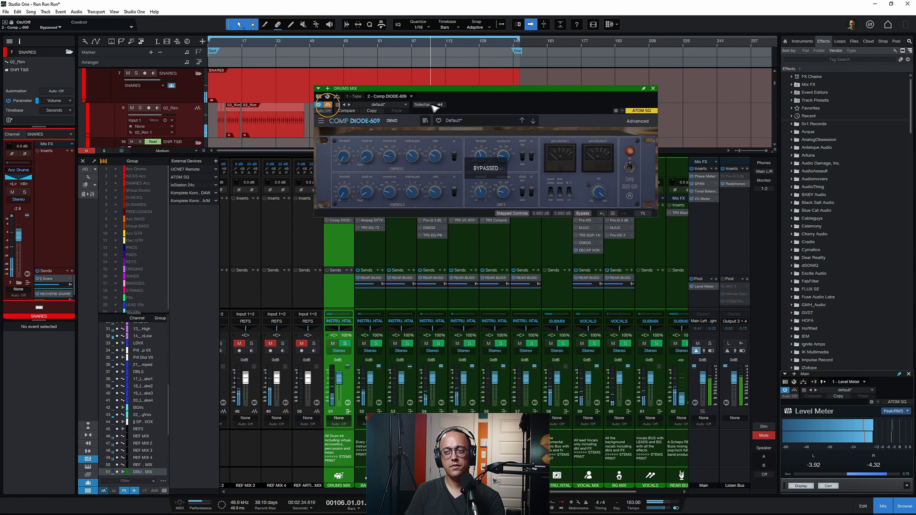
pyautogui.click(328, 106)
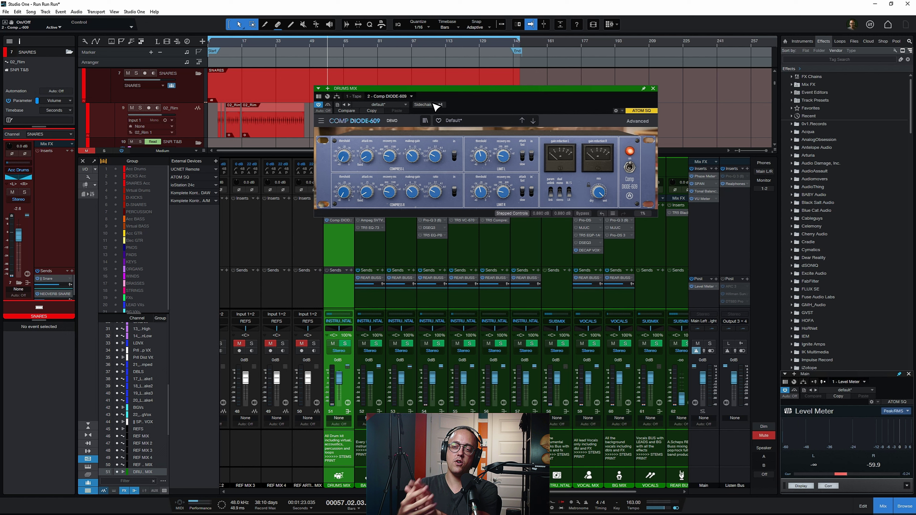
# Close Comp DIODE-609 and remove it from the drums mix bus
pyautogui.click(653, 88)
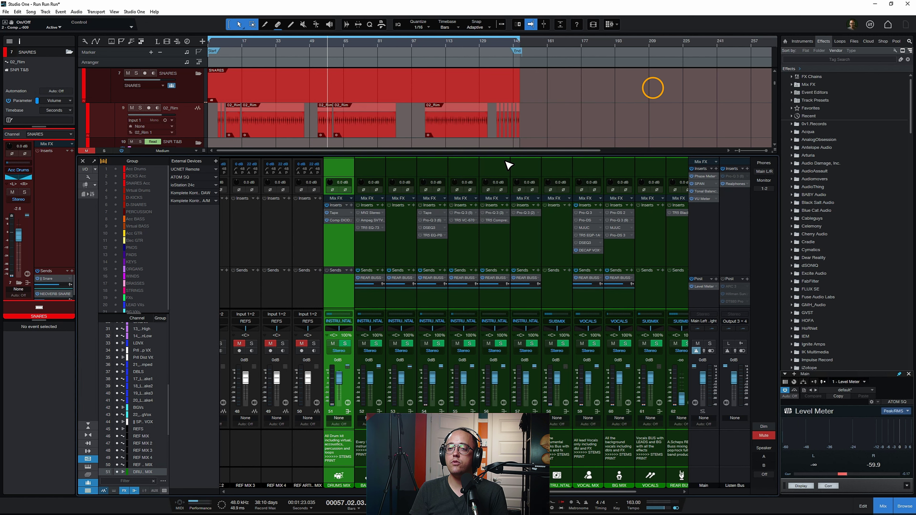
pyautogui.moveTo(339, 220); pyautogui.dragTo(361, 243)
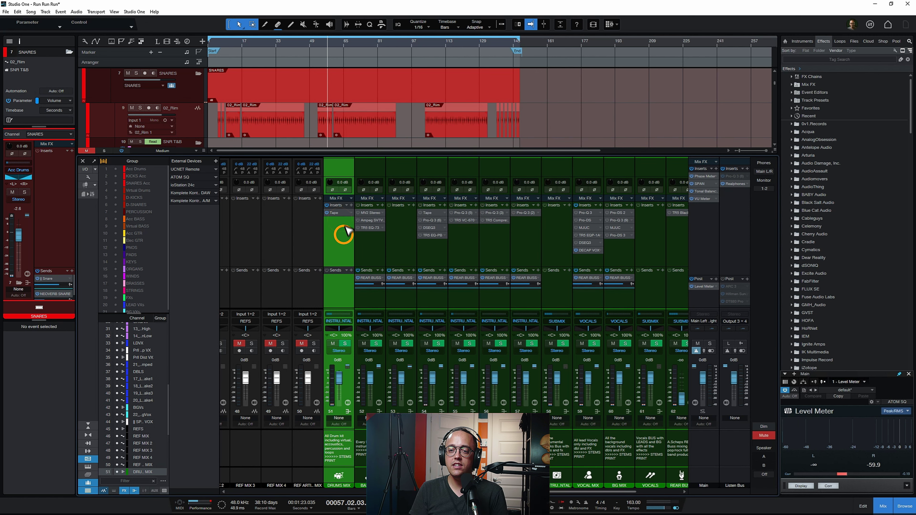
# Find the parallel || Drums bus, unmute and solo it, and reset its fader to 0 dB
pyautogui.click(370, 245)
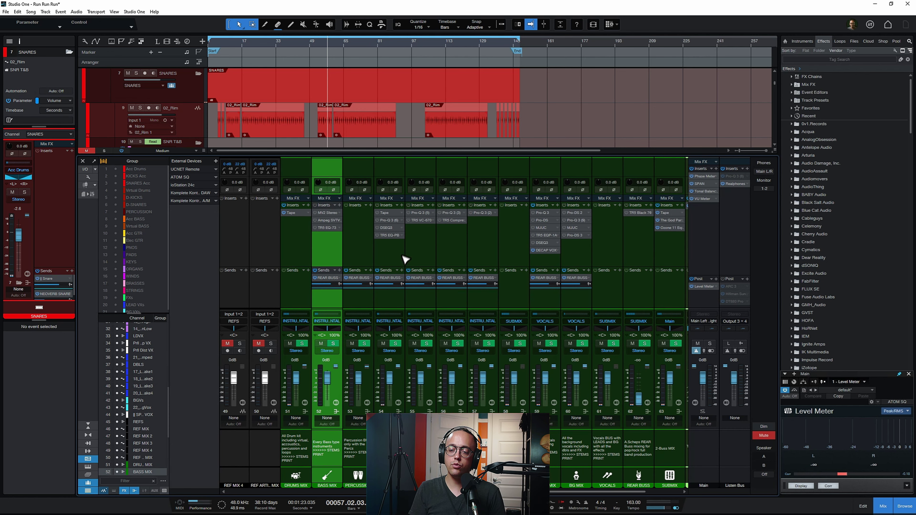
pyautogui.click(378, 251)
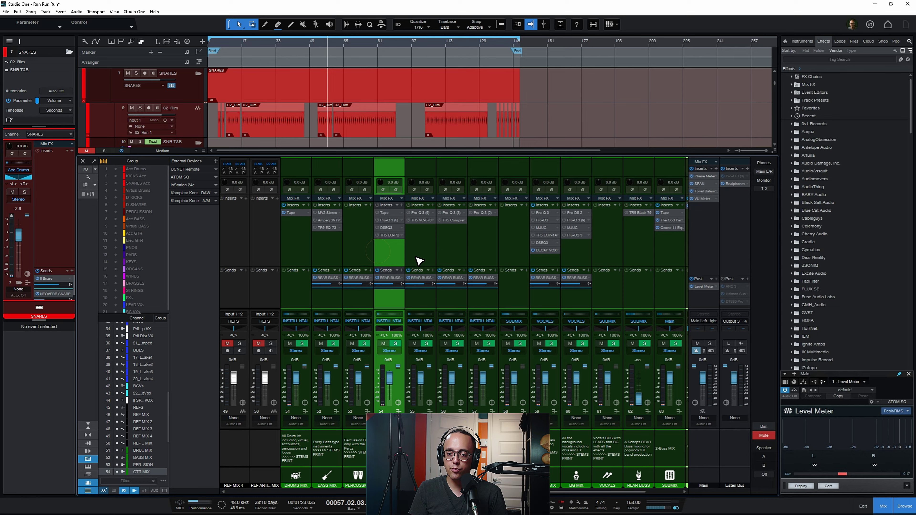
pyautogui.hscroll(-10, 418, 260)
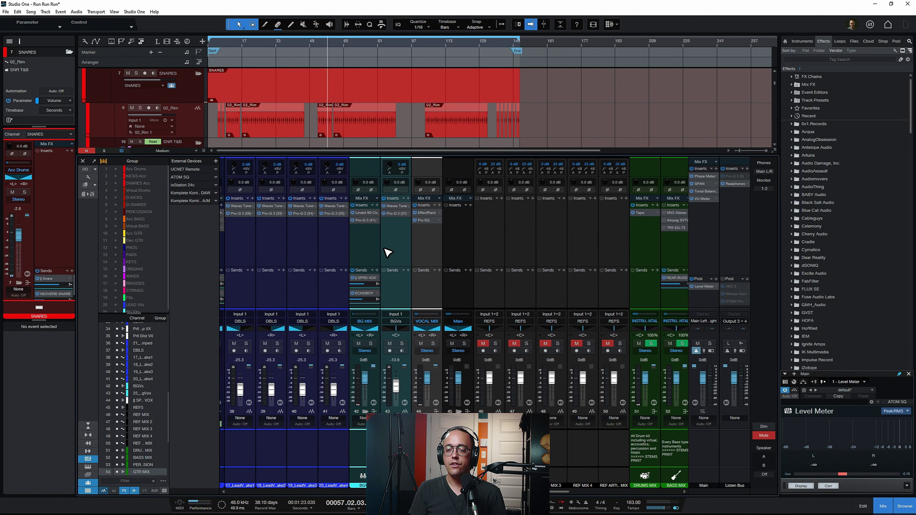
pyautogui.hscroll(-7, 387, 253)
pyautogui.click(448, 260)
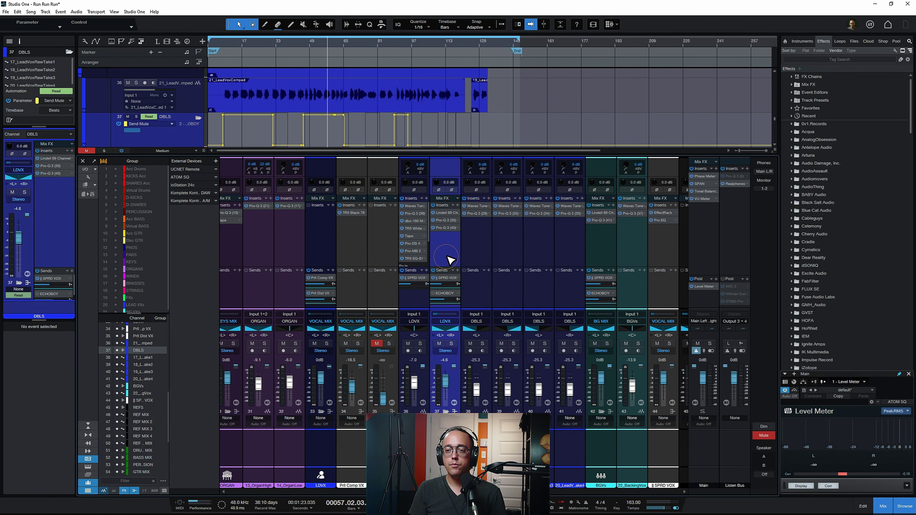
pyautogui.hscroll(-15, 396, 289)
pyautogui.click(260, 344)
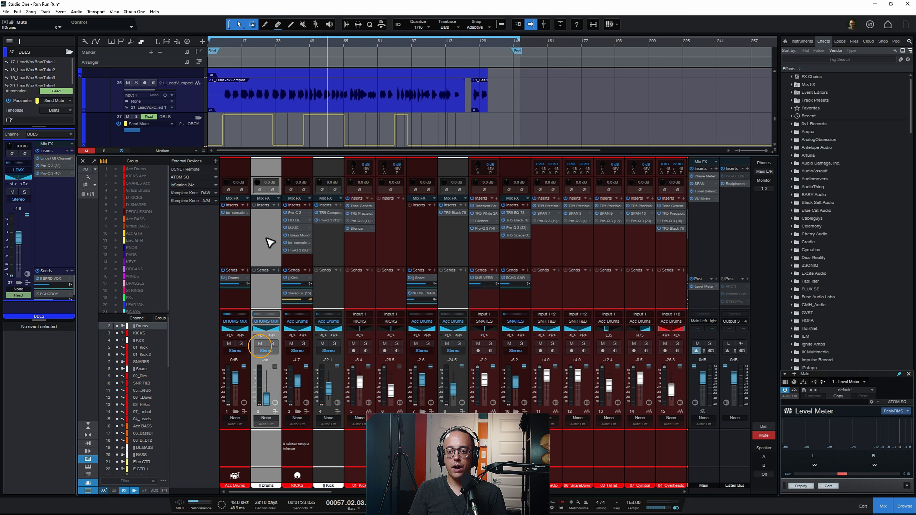
pyautogui.keyDown('alt'); pyautogui.click(266, 400); pyautogui.keyUp('alt')
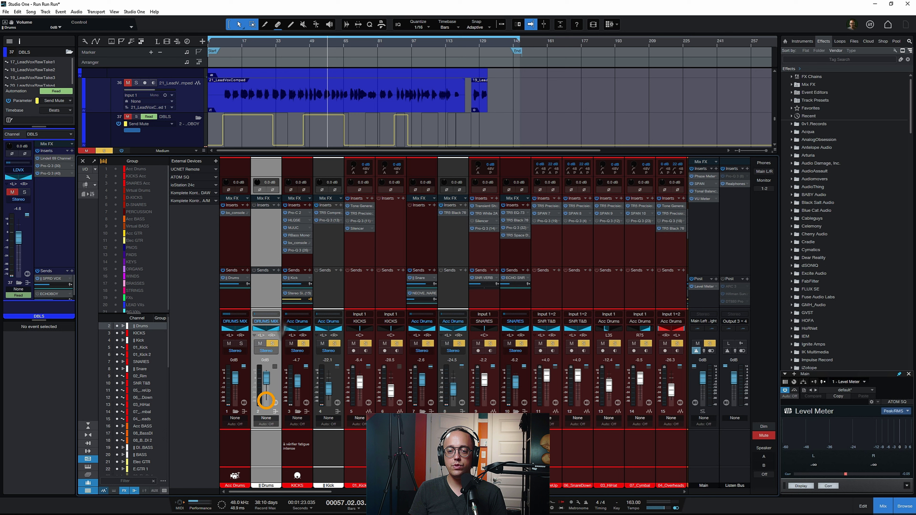
# Insert the TR5 Precision Comp-Limiter on the || Drums bus
pyautogui.click(279, 205)
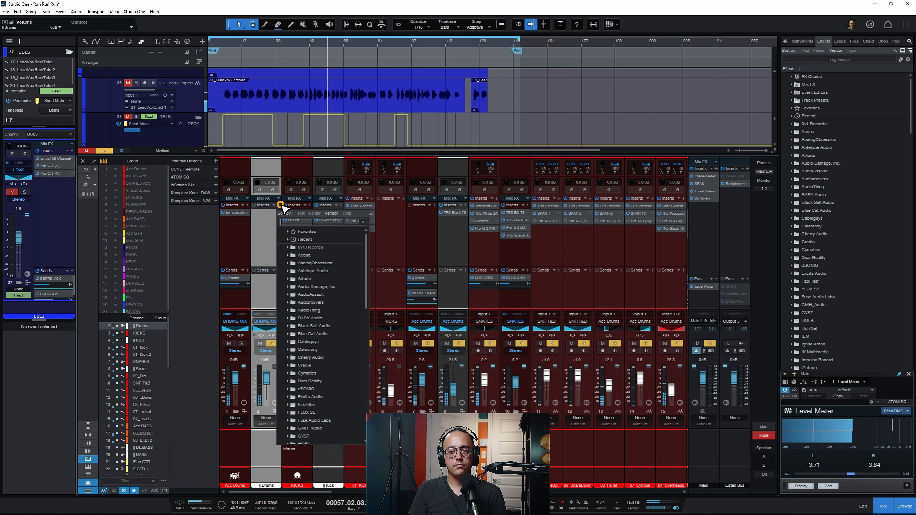
pyautogui.write('preci')
pyautogui.press('Return')
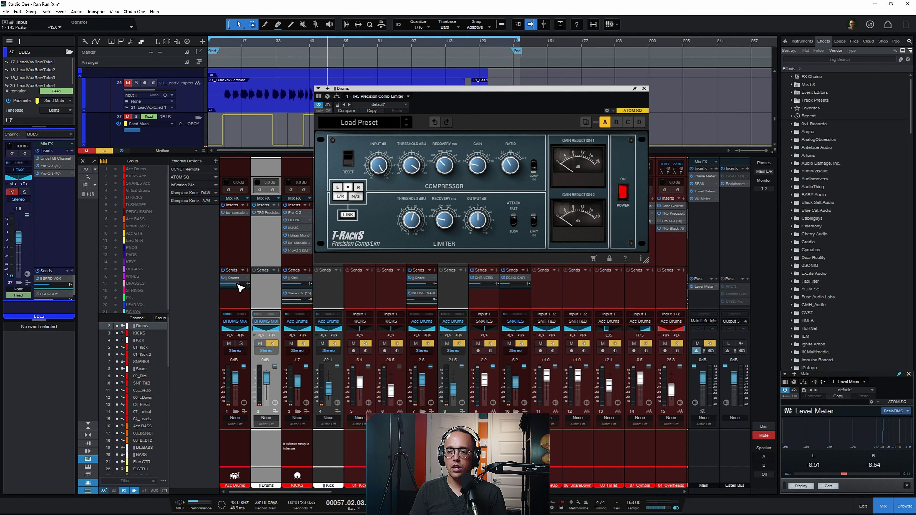
# Engage the compressor and limiter sections, raise the compressor gain, and set the limiter threshold to +4 and the output to -12 dB
pyautogui.click(236, 284)
pyautogui.click(533, 169)
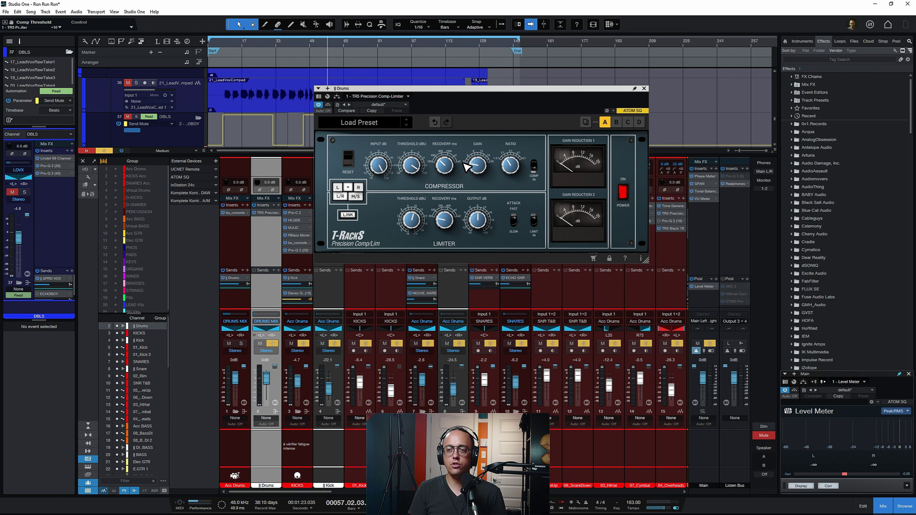
pyautogui.moveTo(488, 169); pyautogui.dragTo(486, 135)
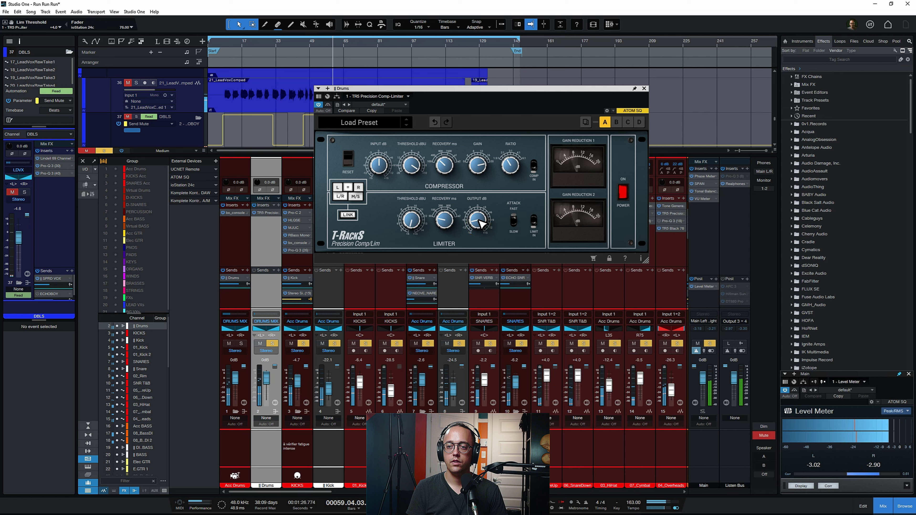
pyautogui.moveTo(484, 223); pyautogui.dragTo(482, 229)
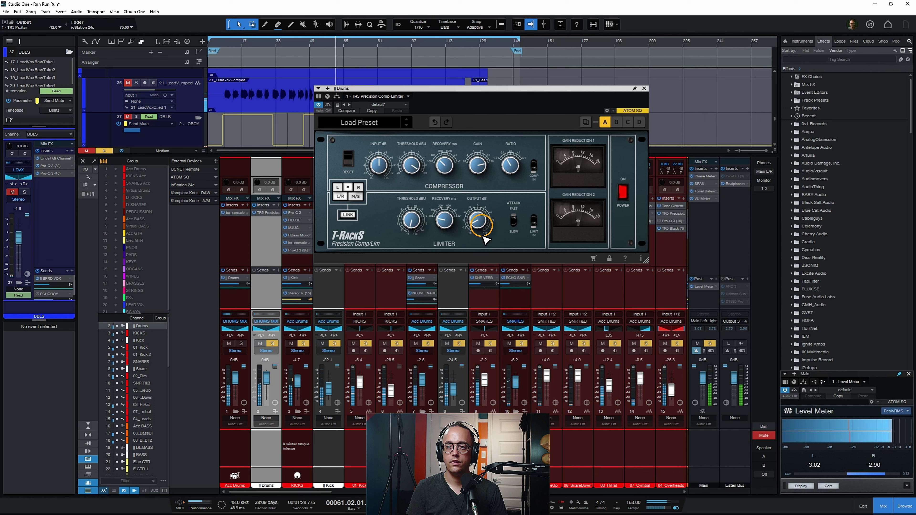
# Compare the parallel drums with the Precision Comp-Limiter bypassed and active, and stop playback
pyautogui.click(327, 105)
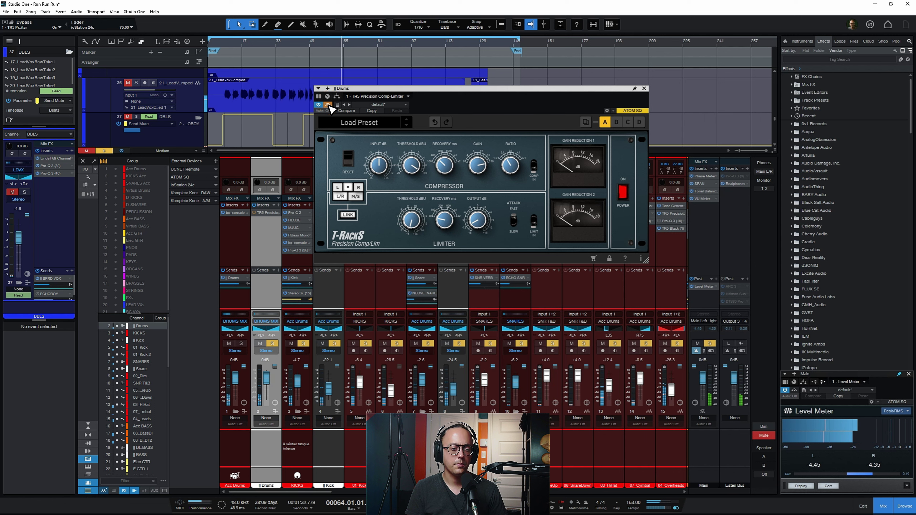
pyautogui.click(327, 105)
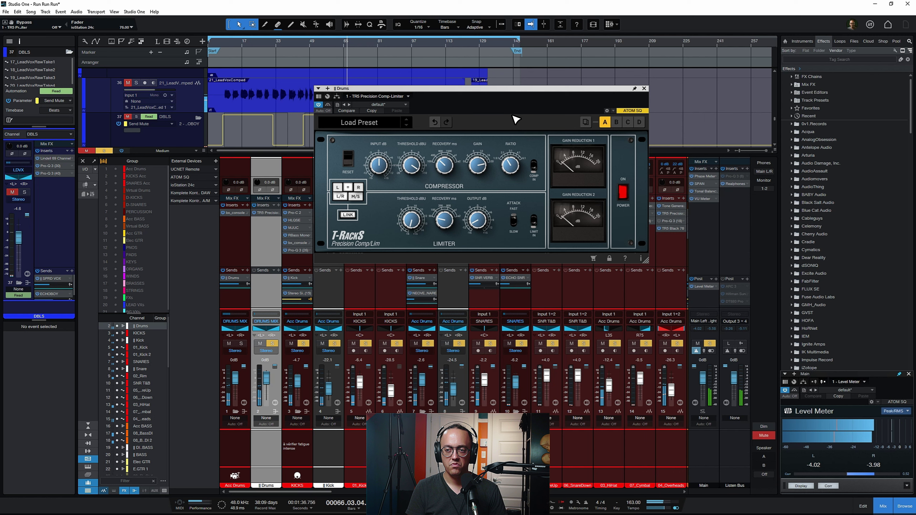
pyautogui.press('space')
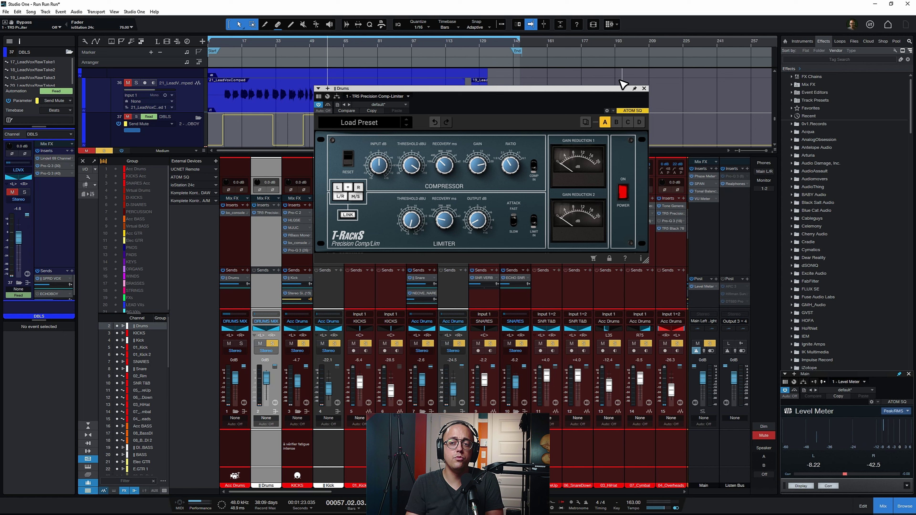
# Remove the Precision Comp-Limiter from the || Drums bus, unsolo the bus, and pull its fader fully down
pyautogui.click(644, 88)
pyautogui.moveTo(266, 214); pyautogui.dragTo(219, 258)
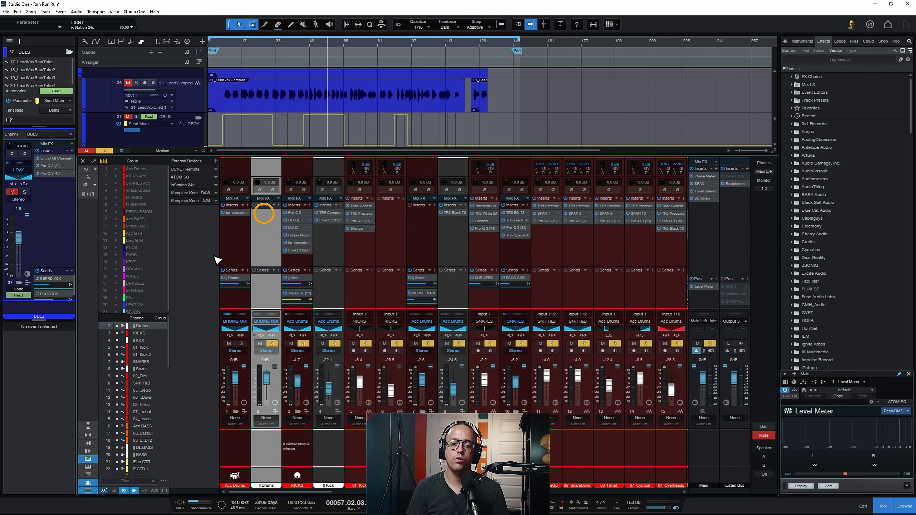
pyautogui.click(273, 343)
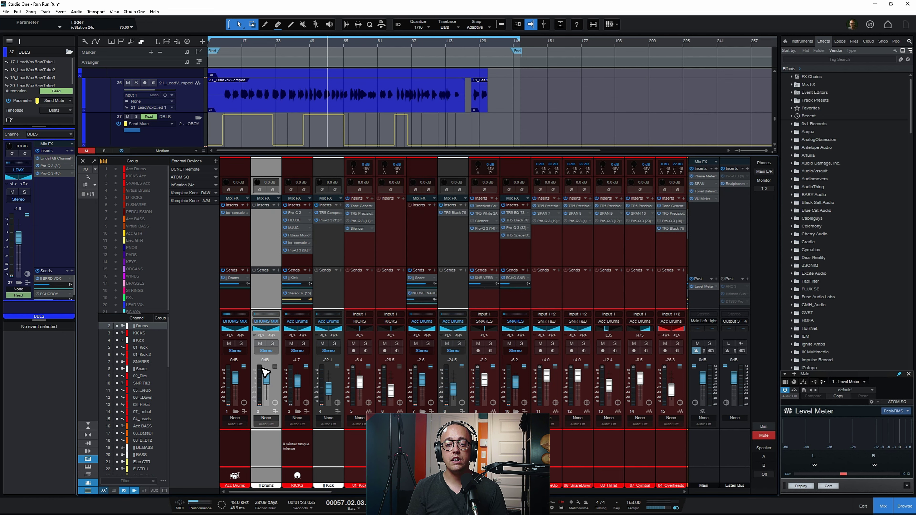
pyautogui.moveTo(266, 376); pyautogui.dragTo(269, 463)
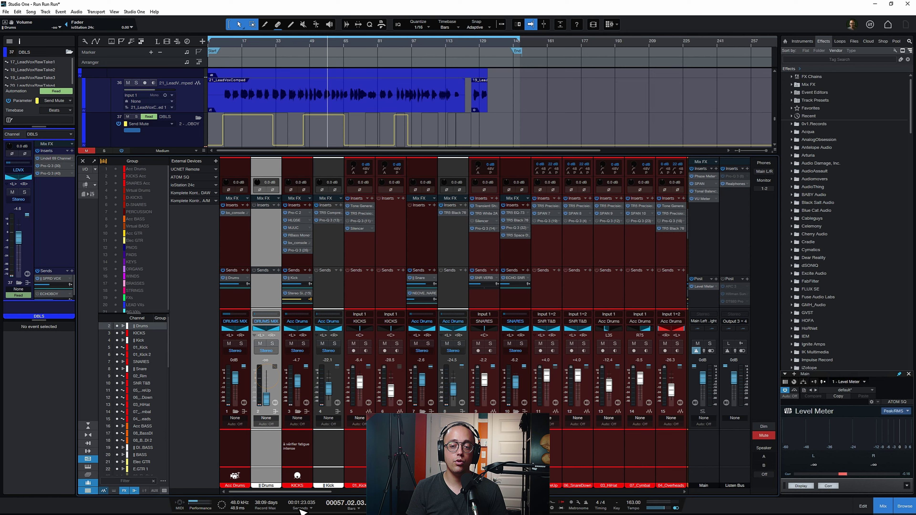
# Insert the TR5 Precision Comp-Limiter on the SUBMIX bus
pyautogui.moveTo(312, 492); pyautogui.dragTo(699, 499)
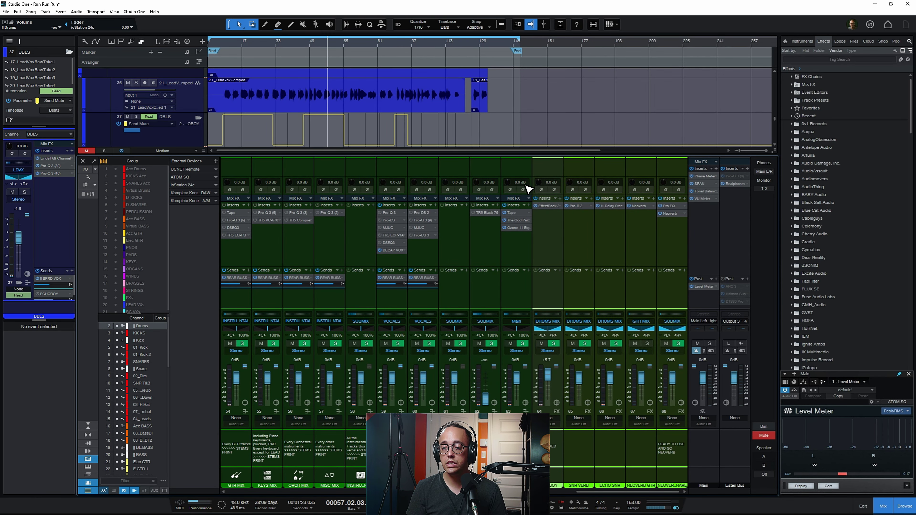
pyautogui.click(526, 235)
pyautogui.click(529, 204)
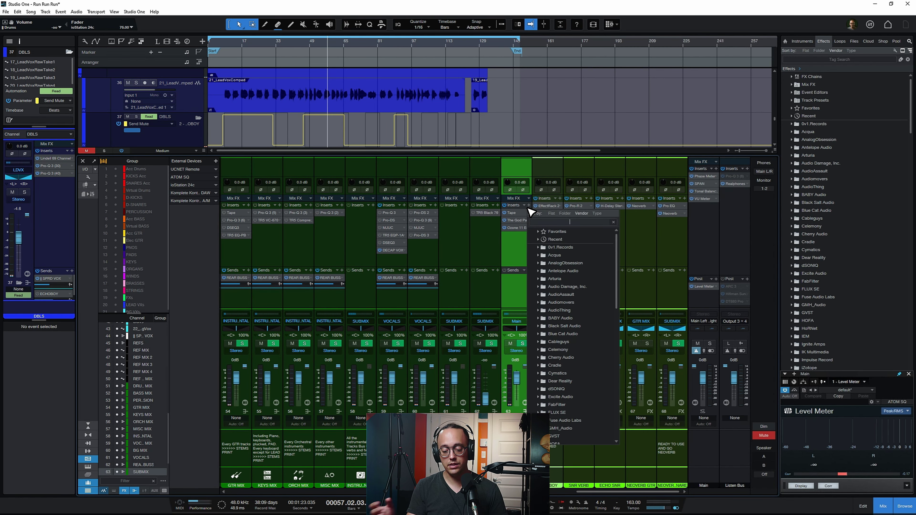
pyautogui.write('precision')
pyautogui.press('Return')
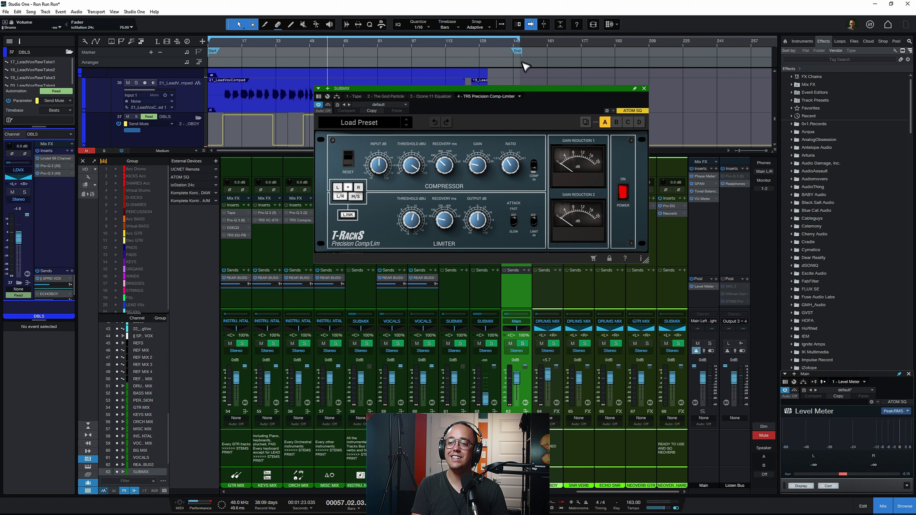
# Move the Precision Comp-Limiter ahead of the Ozone 11 Equalizer in the SUBMIX inserts, keeping its window clear of the insert list
pyautogui.moveTo(535, 95); pyautogui.dragTo(508, 280)
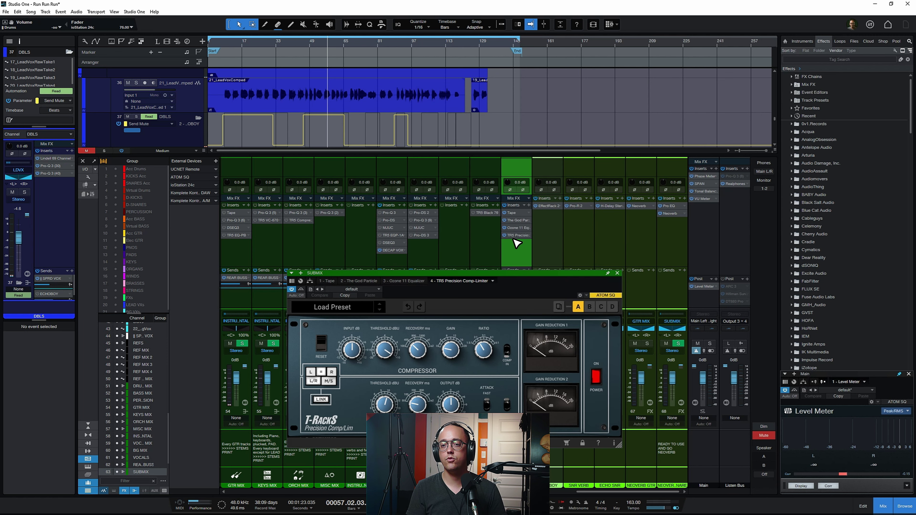
pyautogui.moveTo(515, 235); pyautogui.dragTo(523, 230)
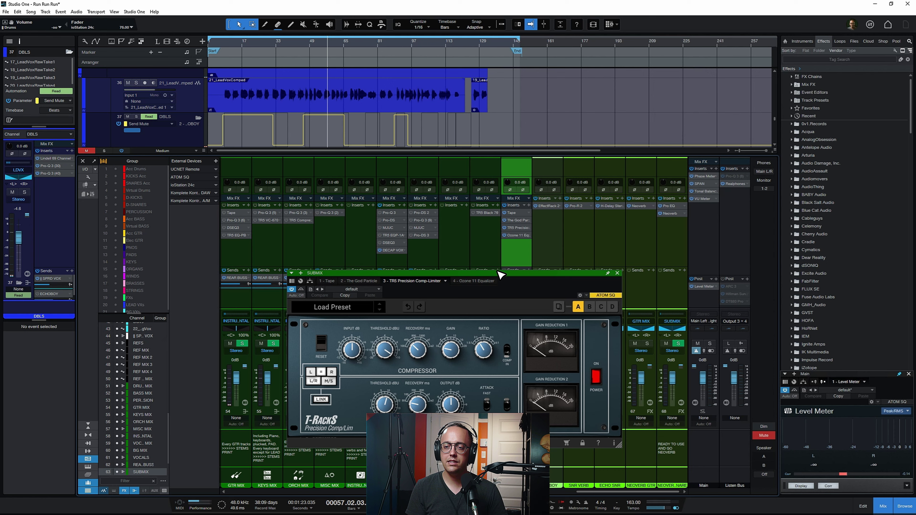
pyautogui.moveTo(498, 272); pyautogui.dragTo(507, 258)
# Play the song from bar 17 and set the compressor's recovery to the automatic a1 option
pyautogui.click(241, 46)
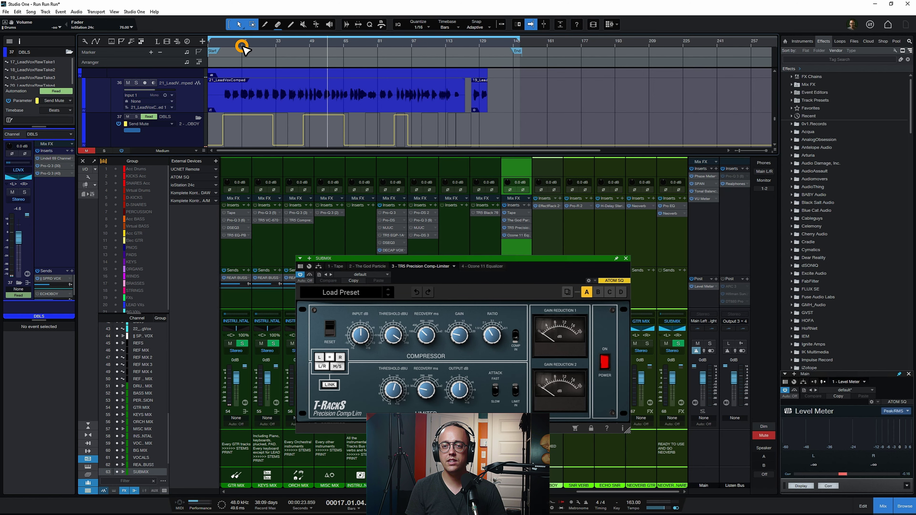
pyautogui.press('space')
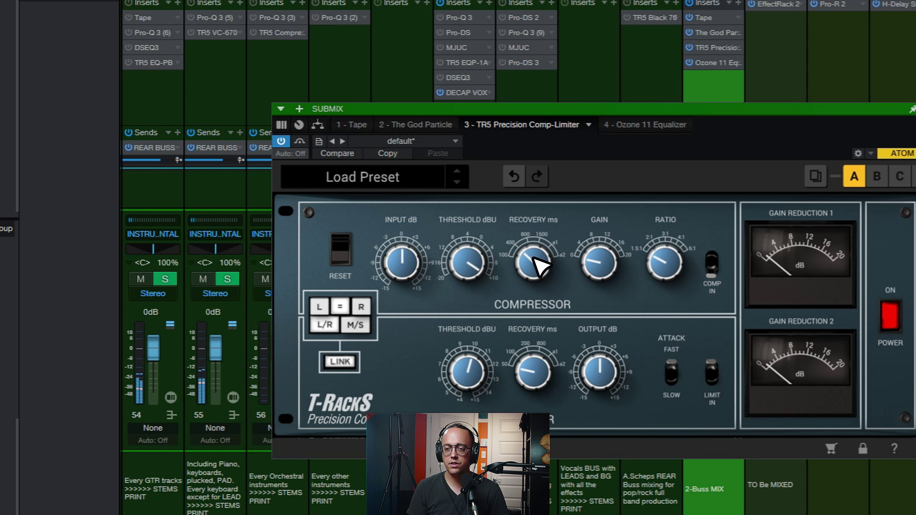
pyautogui.moveTo(533, 258); pyautogui.dragTo(552, 155)
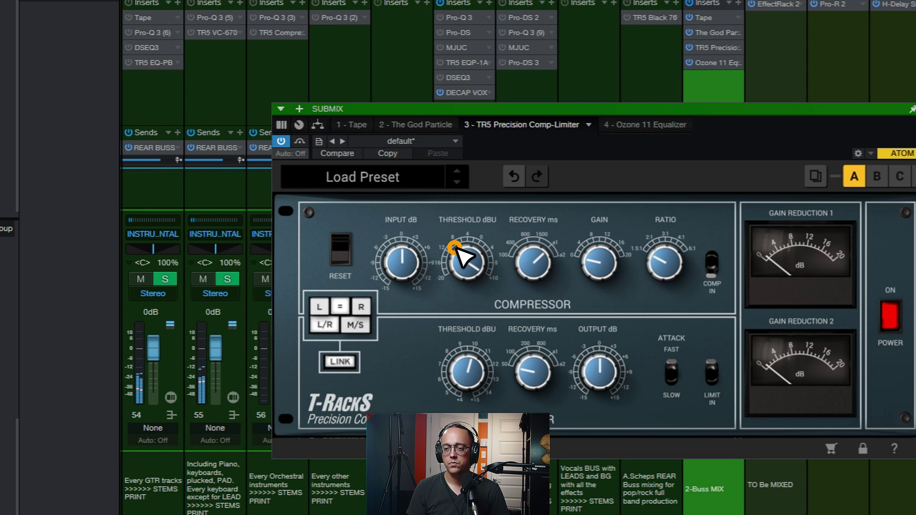
# Lower the compressor's threshold for more gain reduction and set its recovery to the automatic a2 option
pyautogui.moveTo(454, 248); pyautogui.dragTo(468, 321)
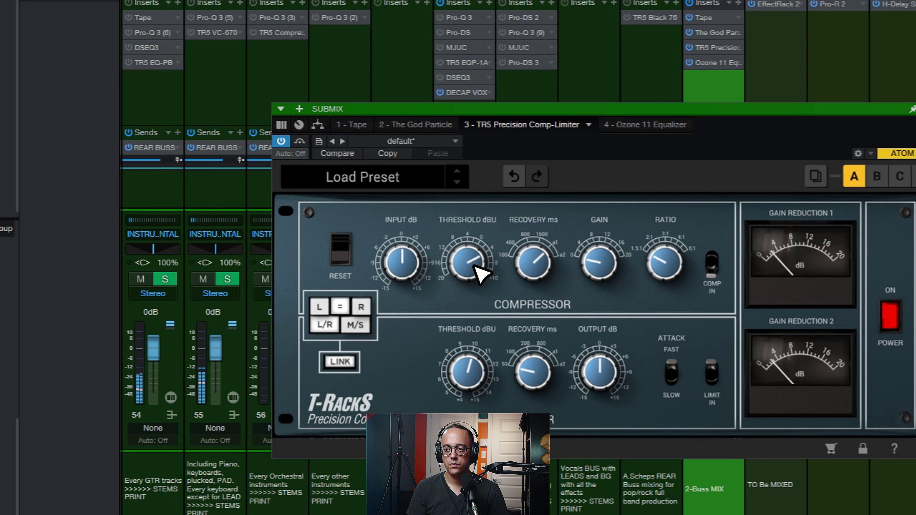
pyautogui.moveTo(535, 262); pyautogui.dragTo(566, 227)
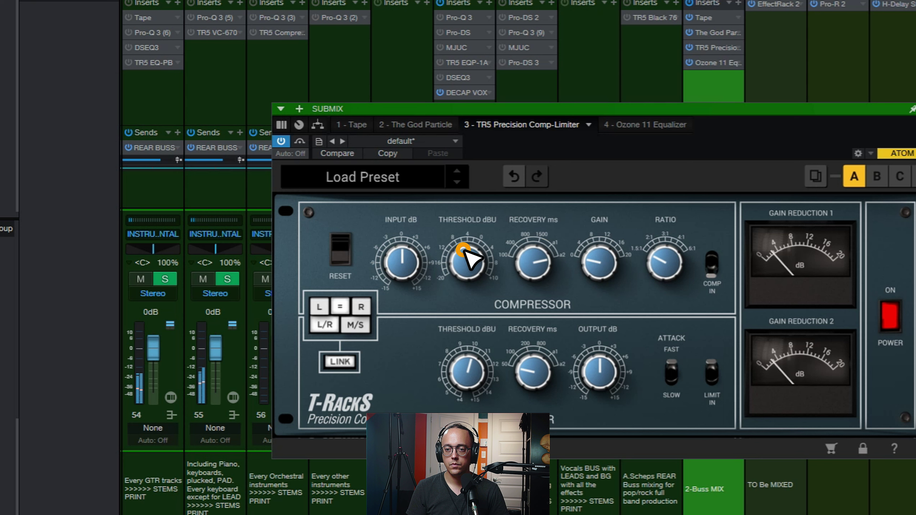
pyautogui.moveTo(466, 255); pyautogui.dragTo(470, 262)
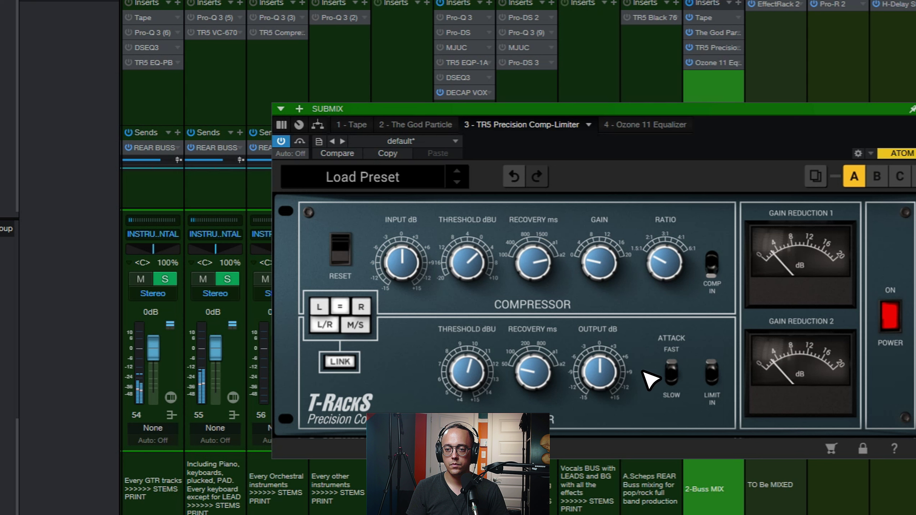
# Set the compressor's makeup gain to about 4 dB, comparing with bypass to match the levels
pyautogui.moveTo(597, 260); pyautogui.dragTo(599, 235)
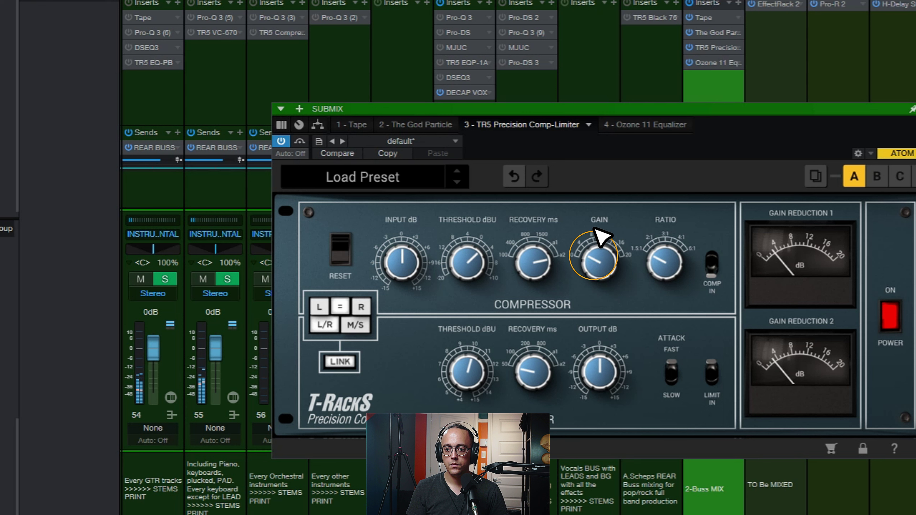
pyautogui.click(299, 135)
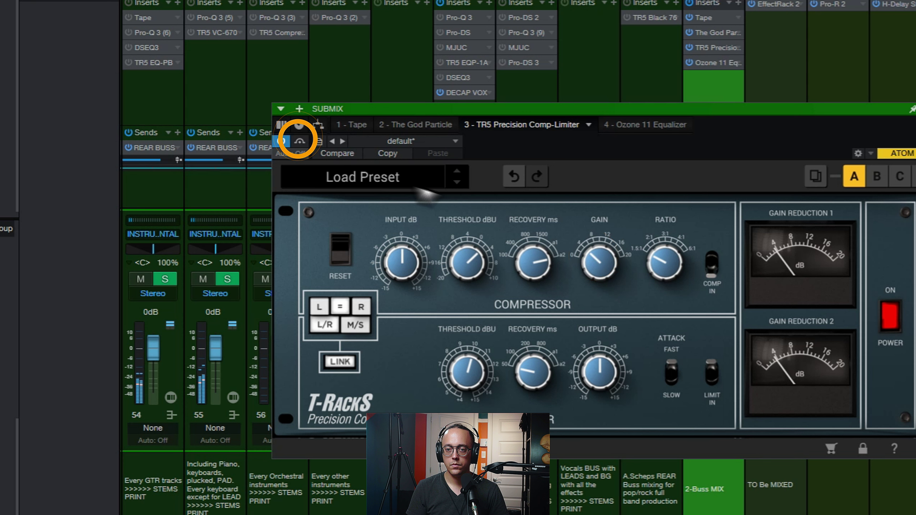
pyautogui.click(594, 268)
pyautogui.moveTo(593, 267); pyautogui.dragTo(594, 272)
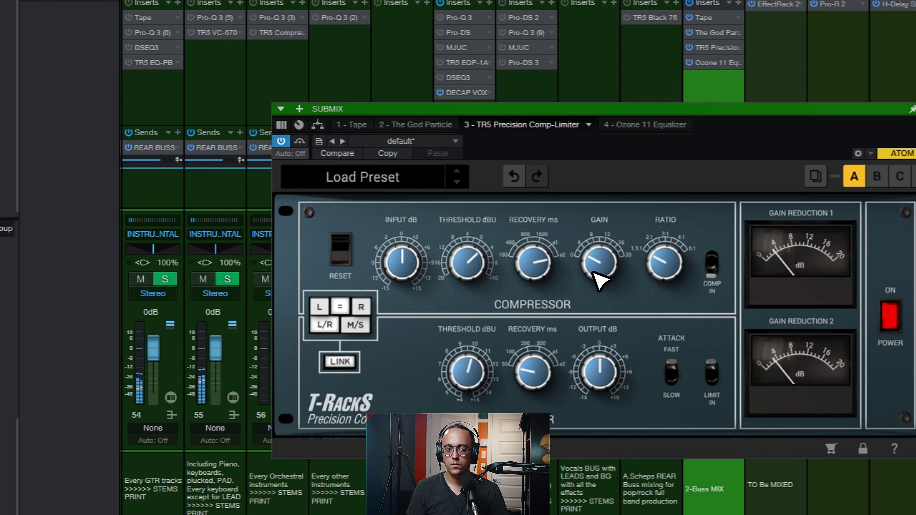
pyautogui.click(607, 261)
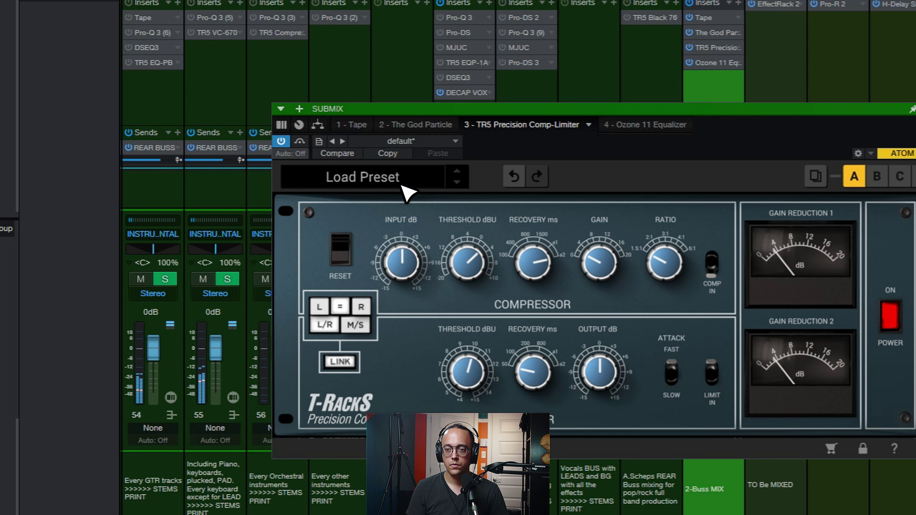
pyautogui.click(300, 141)
pyautogui.click(609, 260)
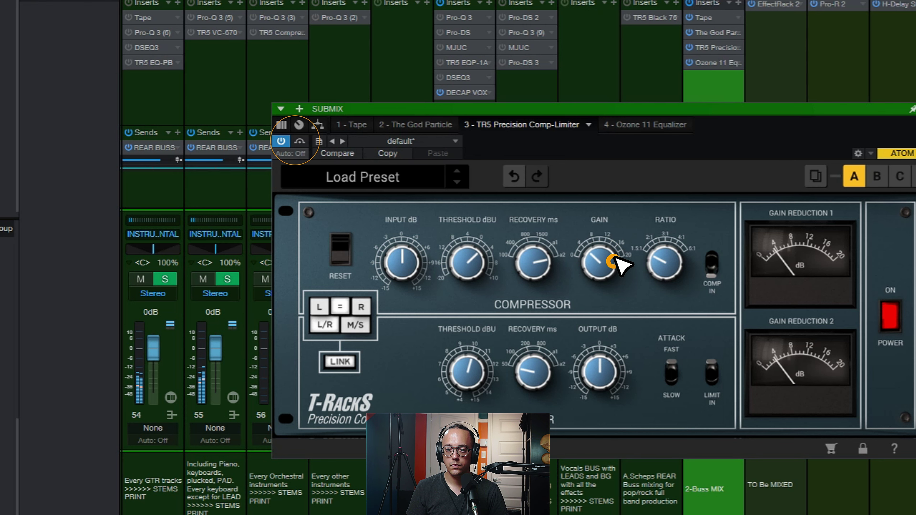
pyautogui.click(300, 145)
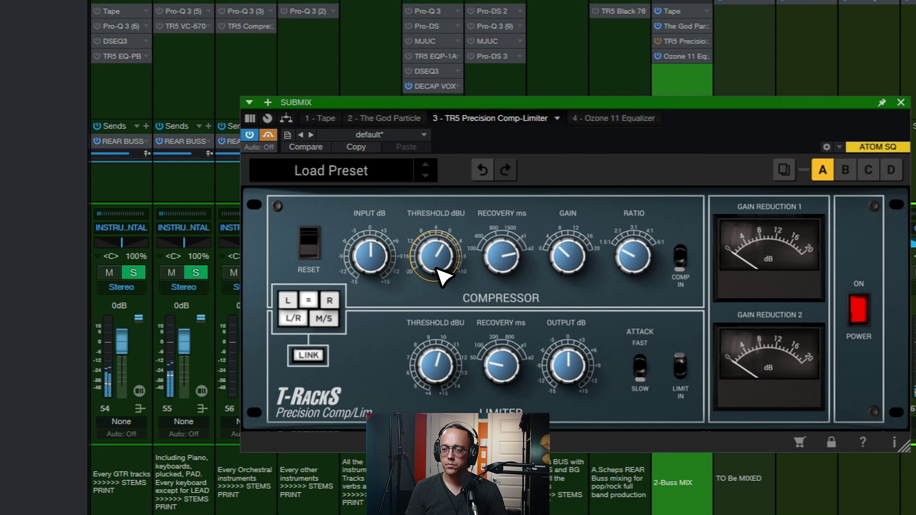
# Lower the limiter's threshold, compare the SUBMIX processing with bypass, and switch the limiter out
pyautogui.click(268, 134)
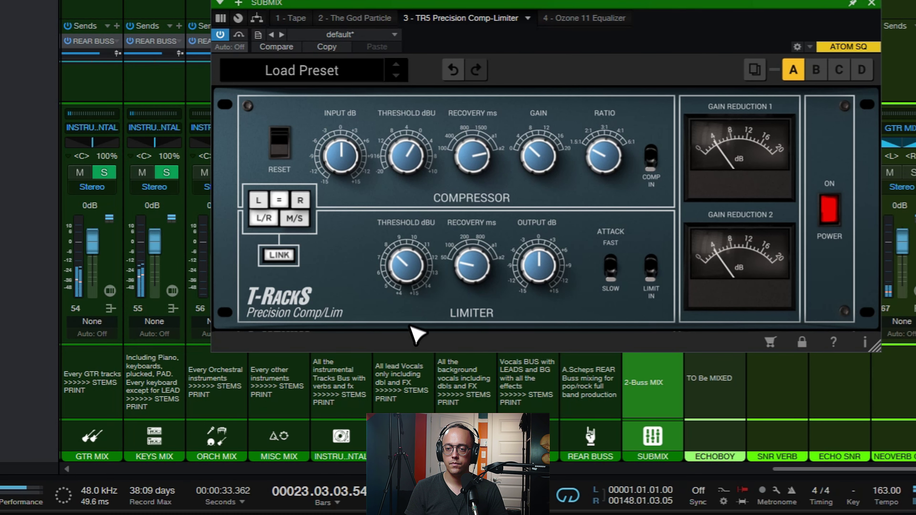
pyautogui.scroll(-2, 409, 266)
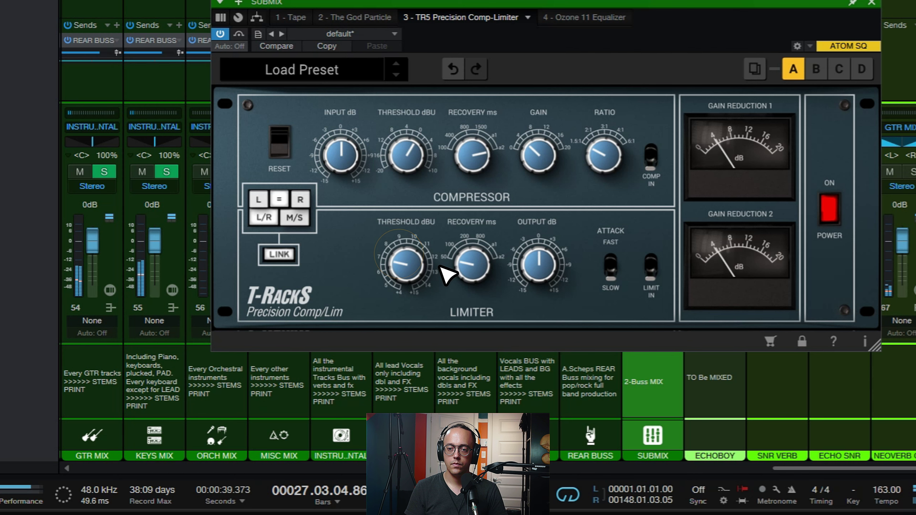
pyautogui.scroll(2, 534, 268)
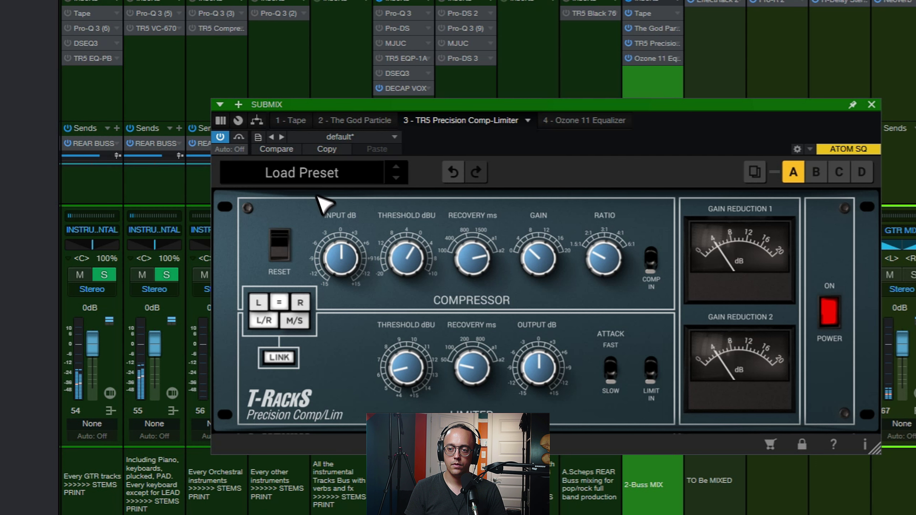
pyautogui.click(238, 137)
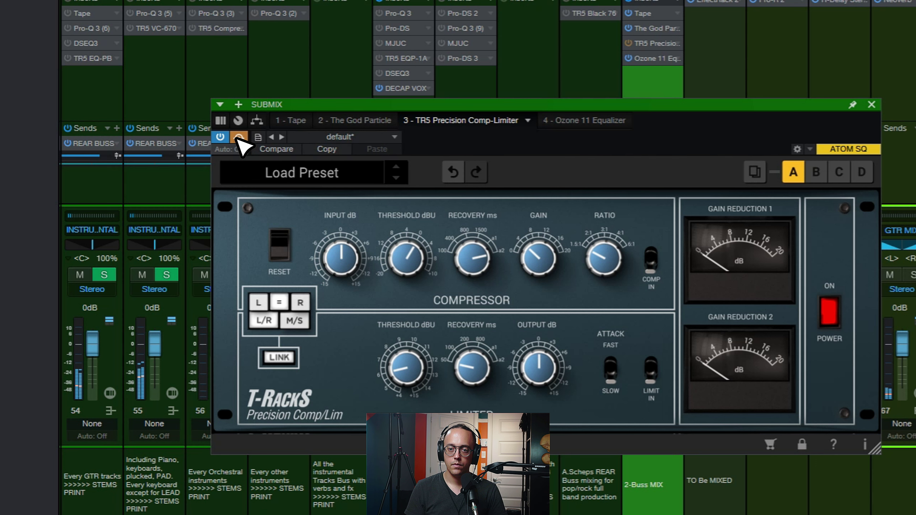
pyautogui.click(238, 137)
pyautogui.click(650, 371)
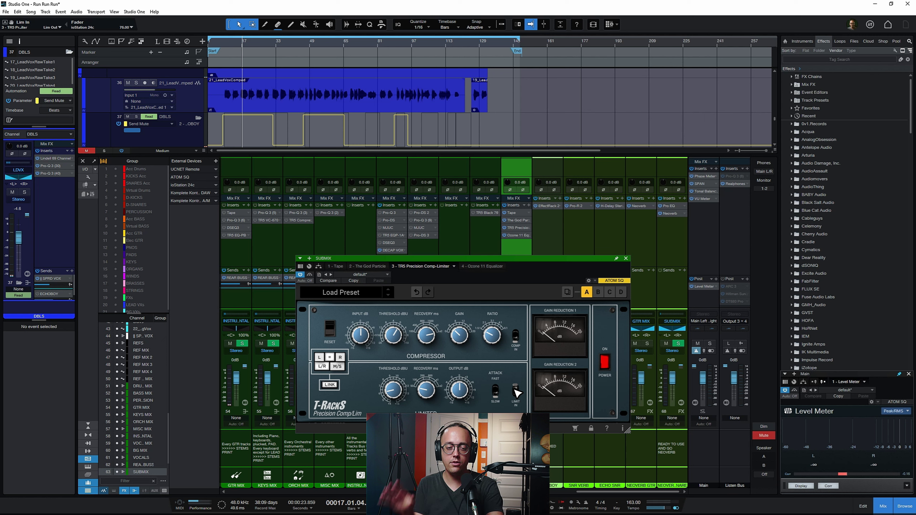
# Listen to the song from bar 17 through the Precision Comp-Limiter and move the playback position to about bar 30
pyautogui.press('space')
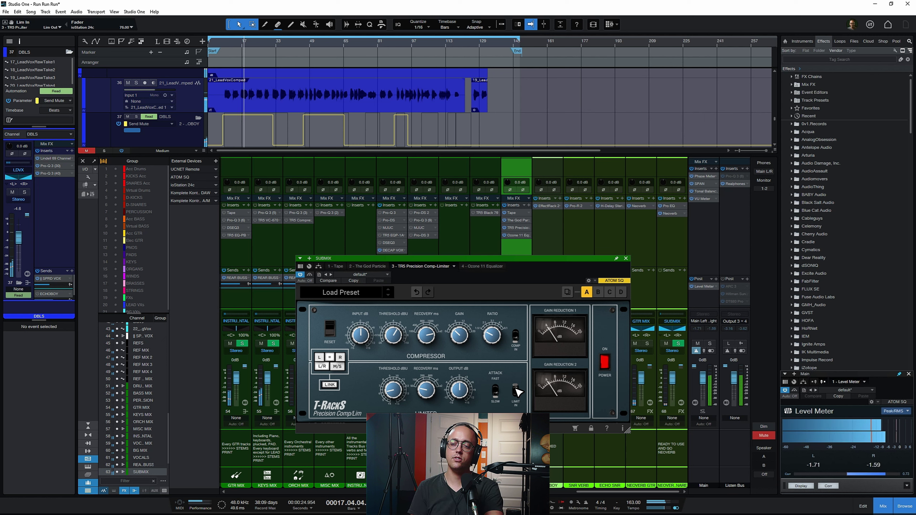
pyautogui.scroll(-4, 276, 96)
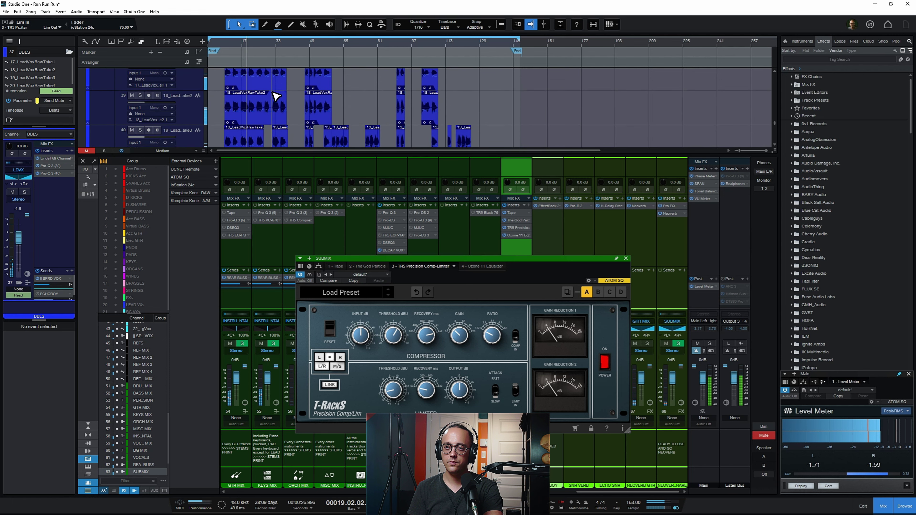
pyautogui.scroll(10, 276, 95)
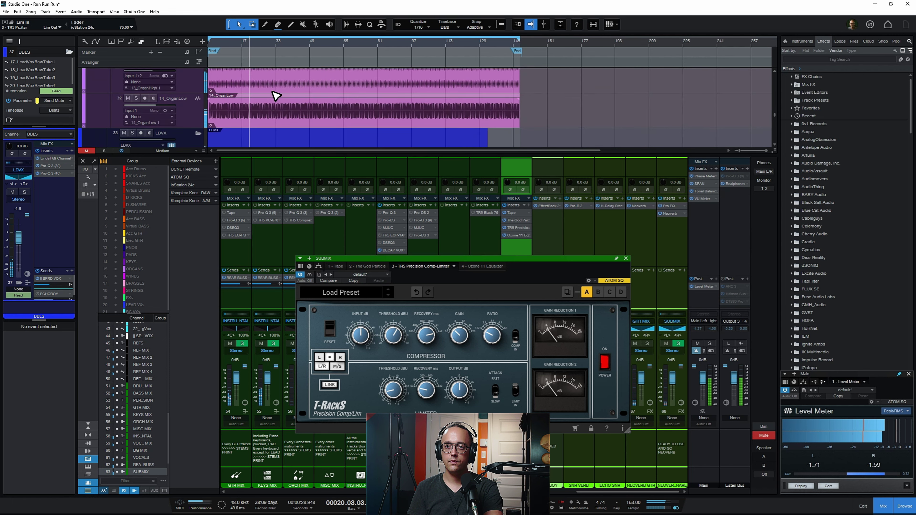
pyautogui.scroll(-3, 276, 94)
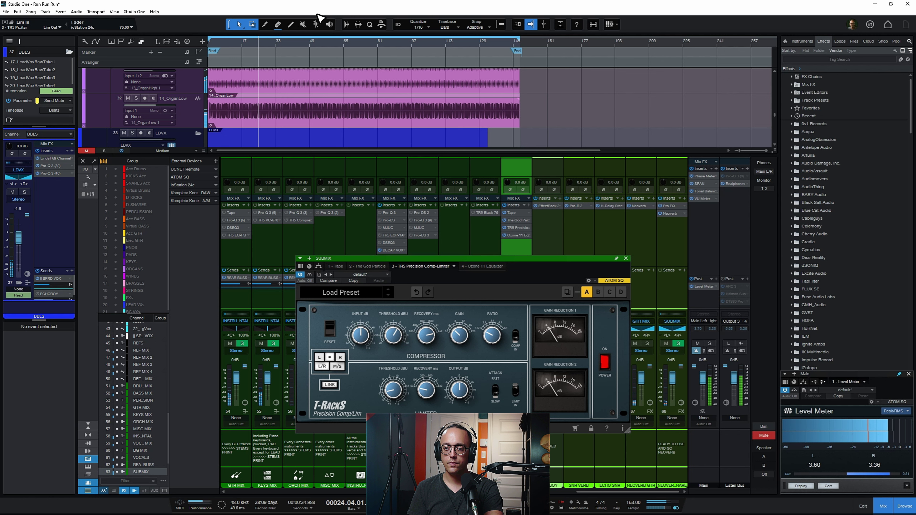
pyautogui.click(271, 43)
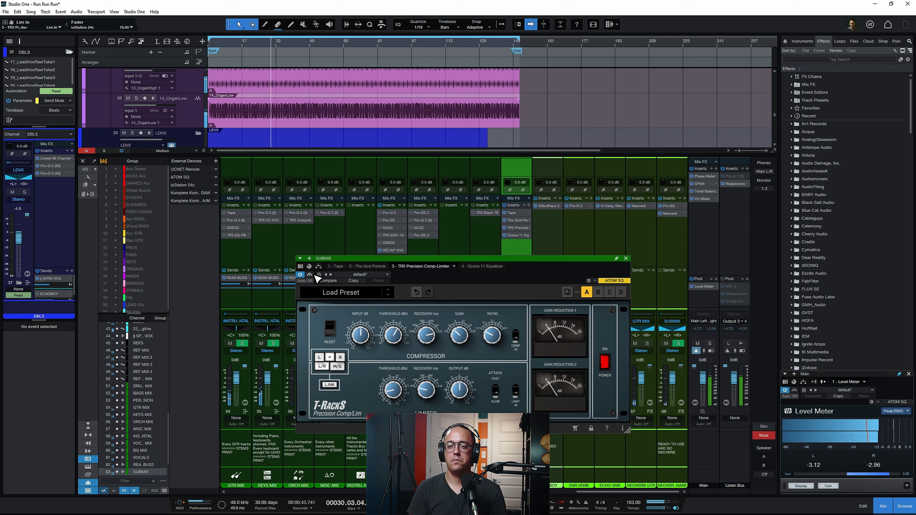
# Match the bypassed level by raising the Precision Comp-Limiter's output to about +1.5 dB during playback, and close its window
pyautogui.click(311, 275)
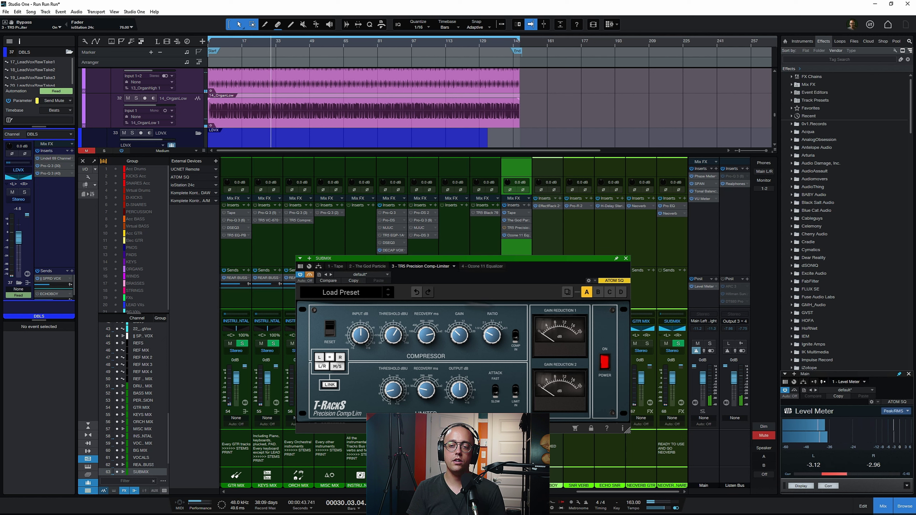
pyautogui.press('space')
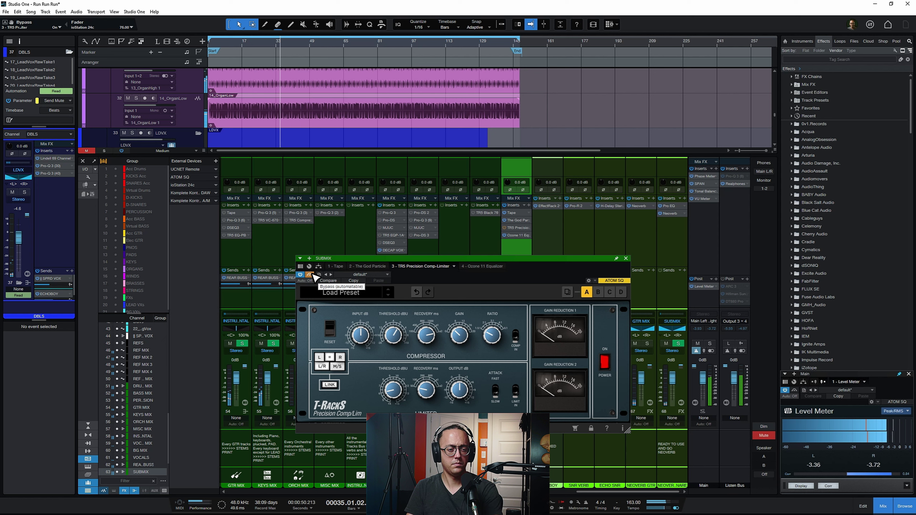
pyautogui.click(310, 275)
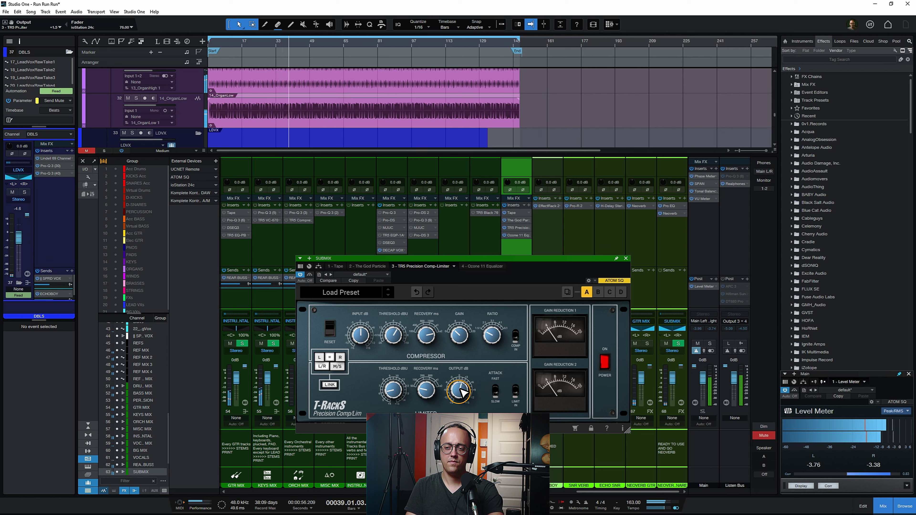
pyautogui.click(310, 275)
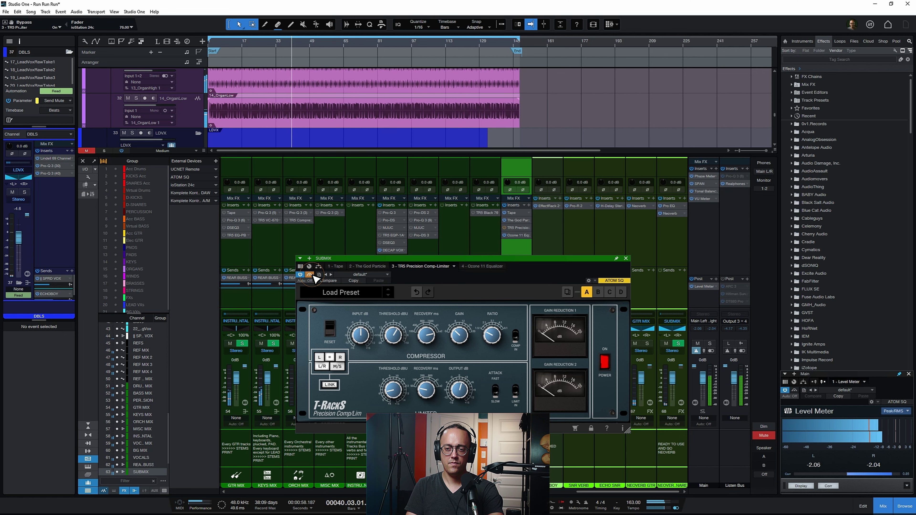
pyautogui.click(310, 275)
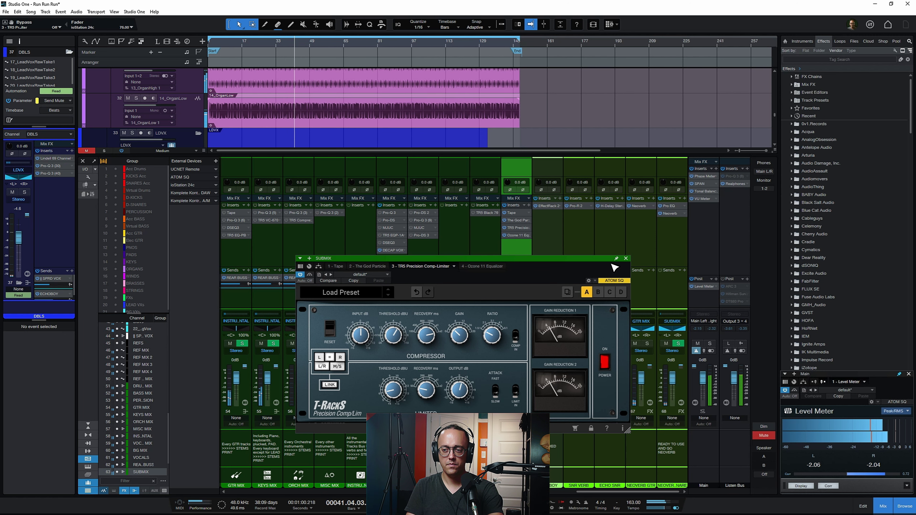
pyautogui.click(626, 258)
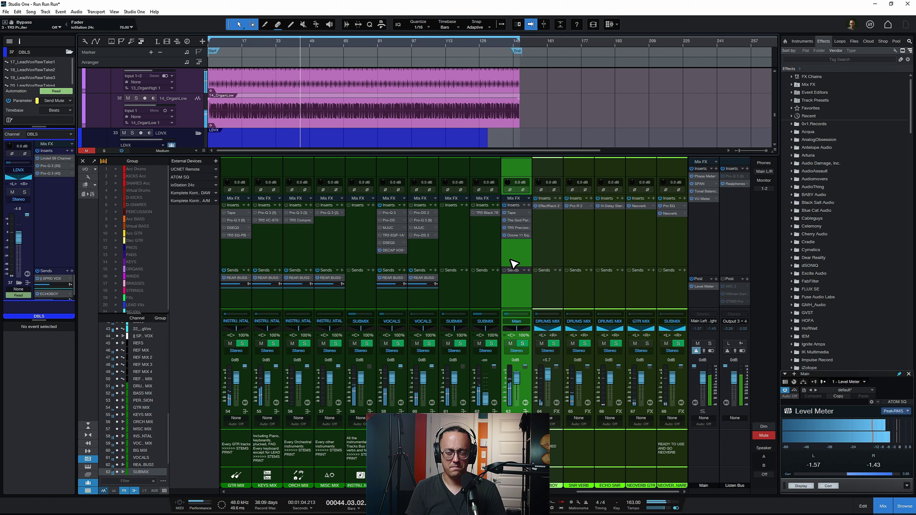
pyautogui.press('b')
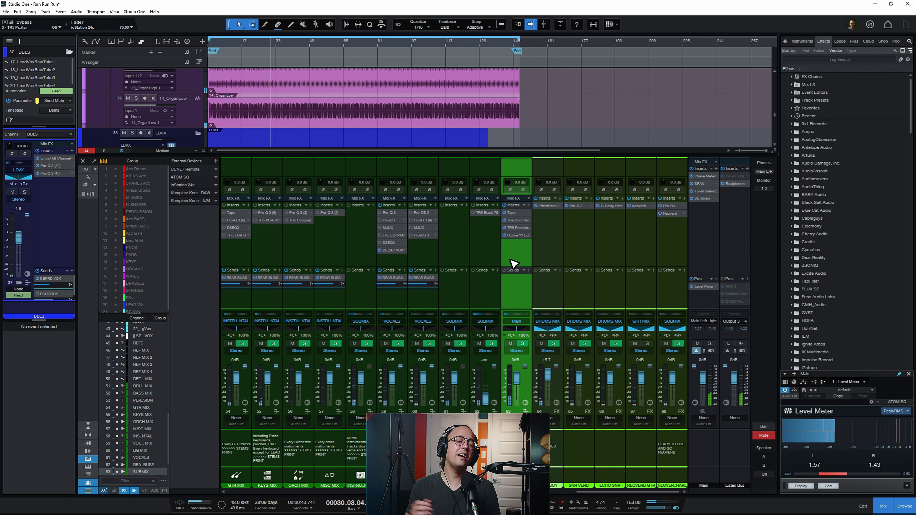